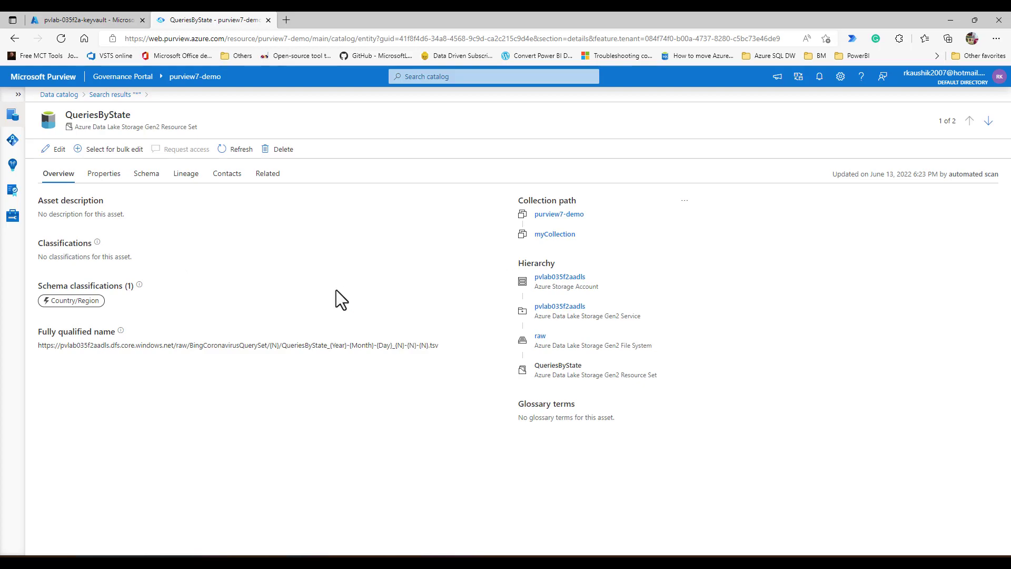
- Edit the QueriesByState asset and paste the description beginning "This dataset was curated from the Bing search logs (desktop users only)"
left_click(59, 149)
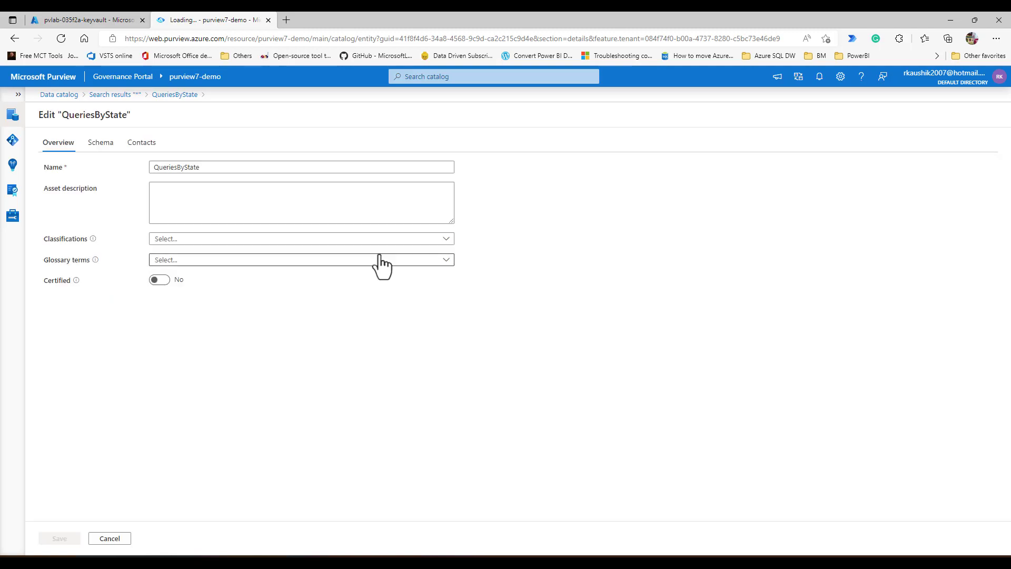
left_click(170, 197)
key("ctrl+v")
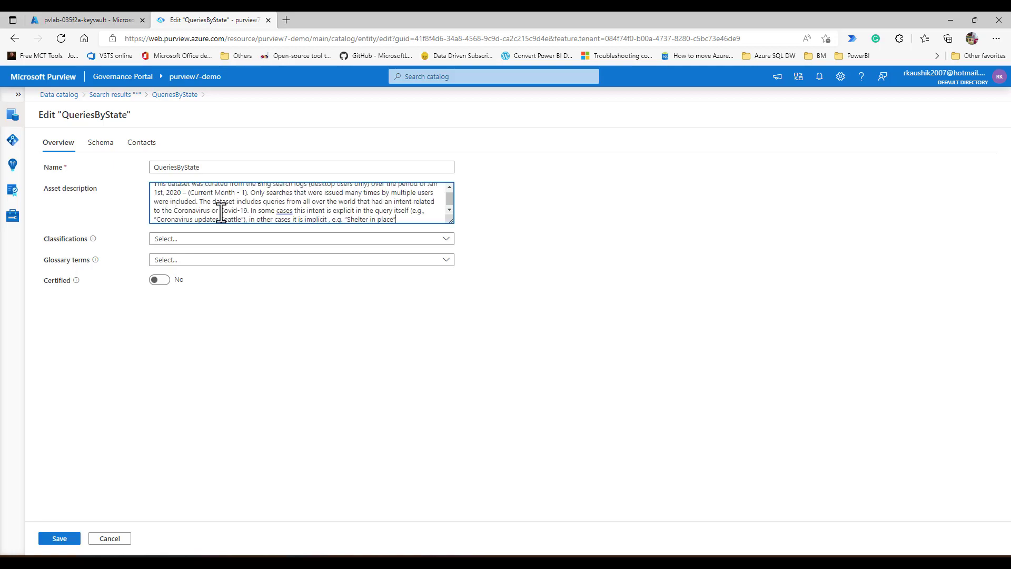
scroll(388, 213, "up", 3)
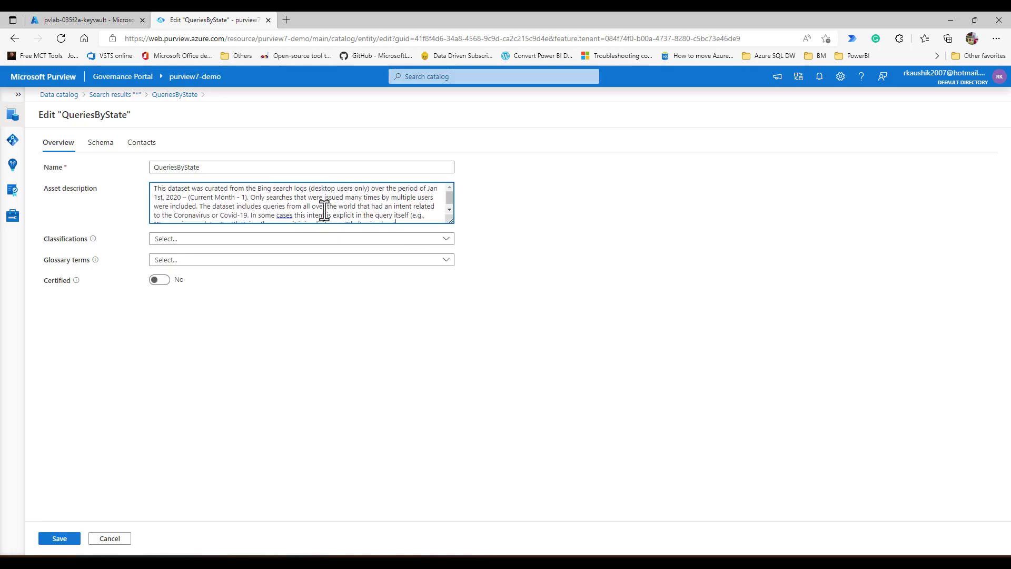
- Assign the World Cities classification to the QueriesByState asset
left_click(170, 262)
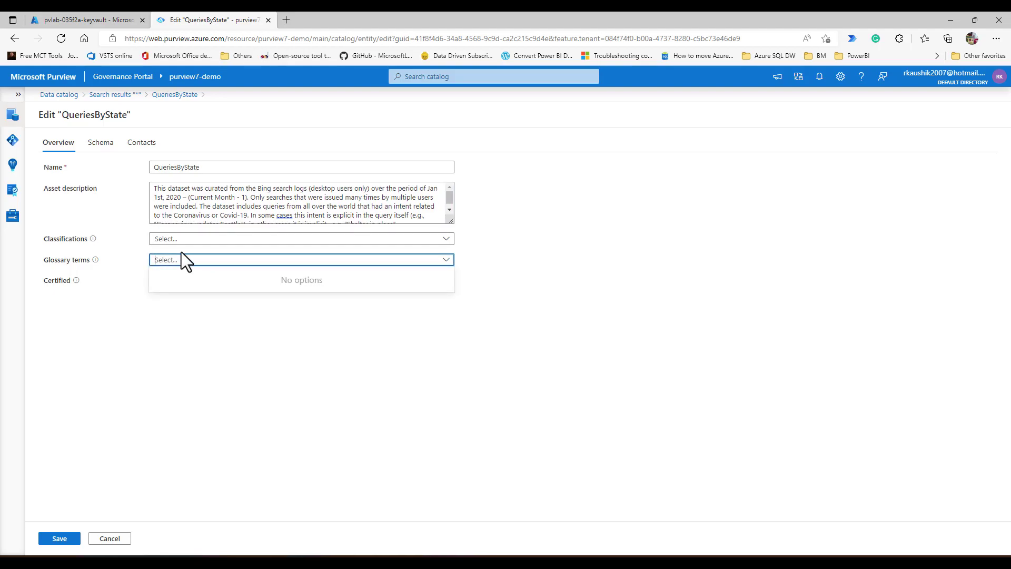
left_click(189, 239)
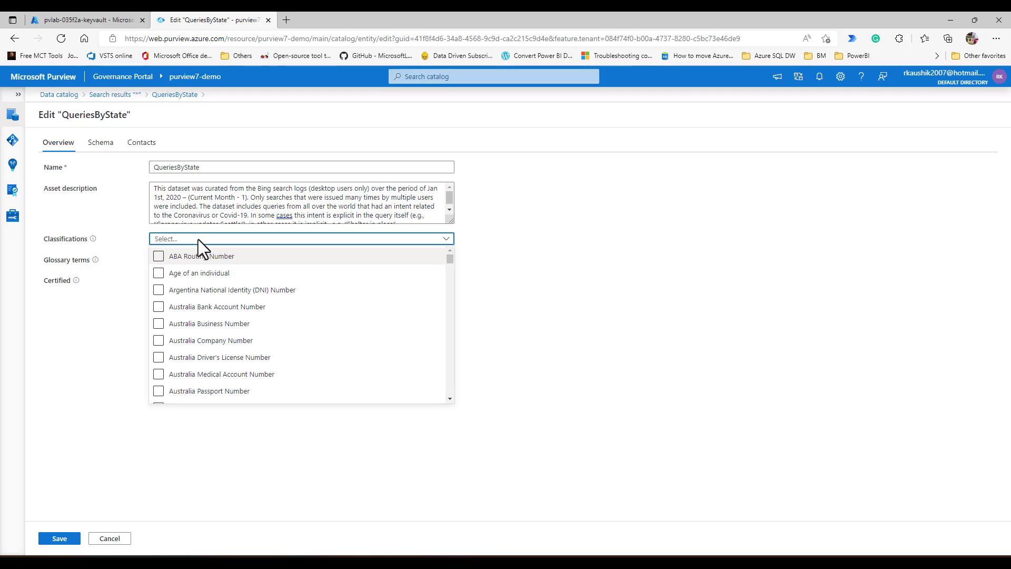
type("wor")
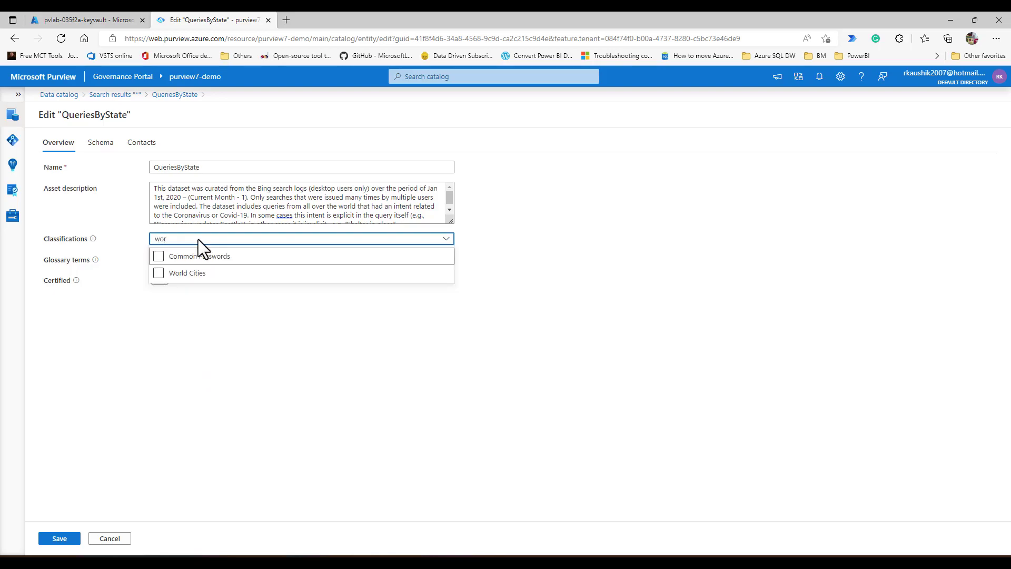
left_click(157, 273)
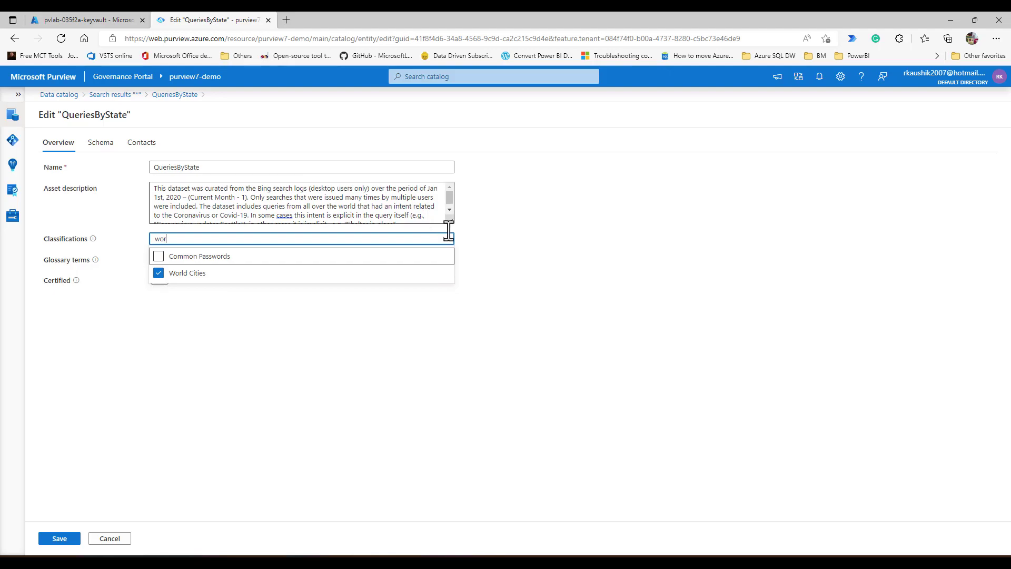
left_click(599, 270)
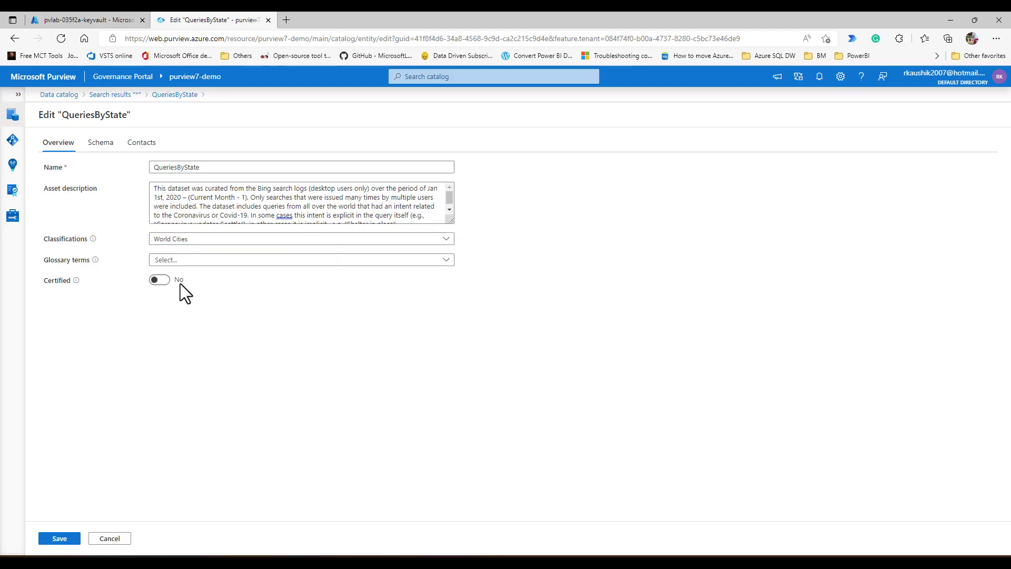
- In the schema, describe Date as "Date on which the query was issued." and Query as "The actual search query issued by user(s)."
left_click(101, 142)
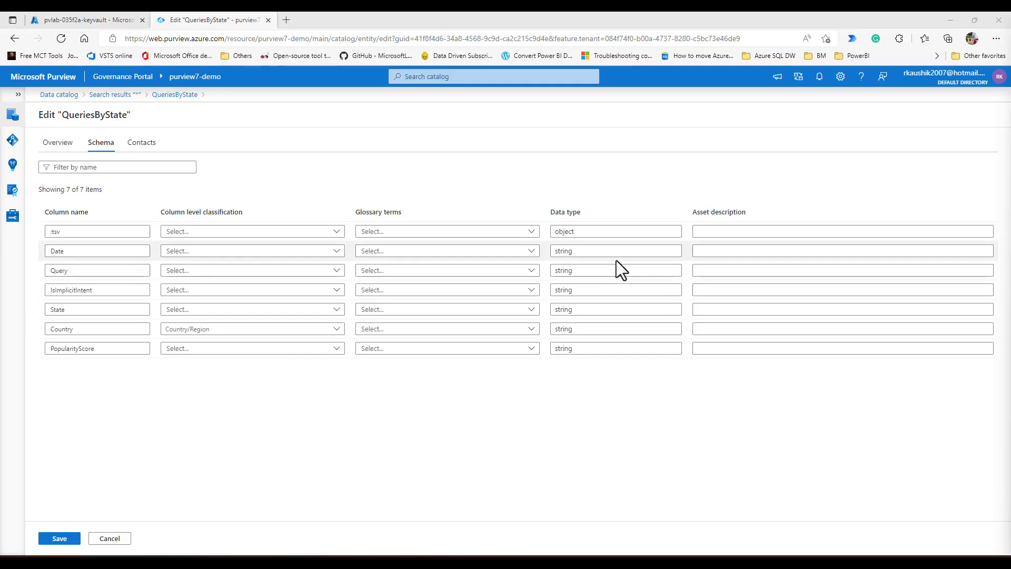
left_click(795, 251)
type("Date on which the query was issued.")
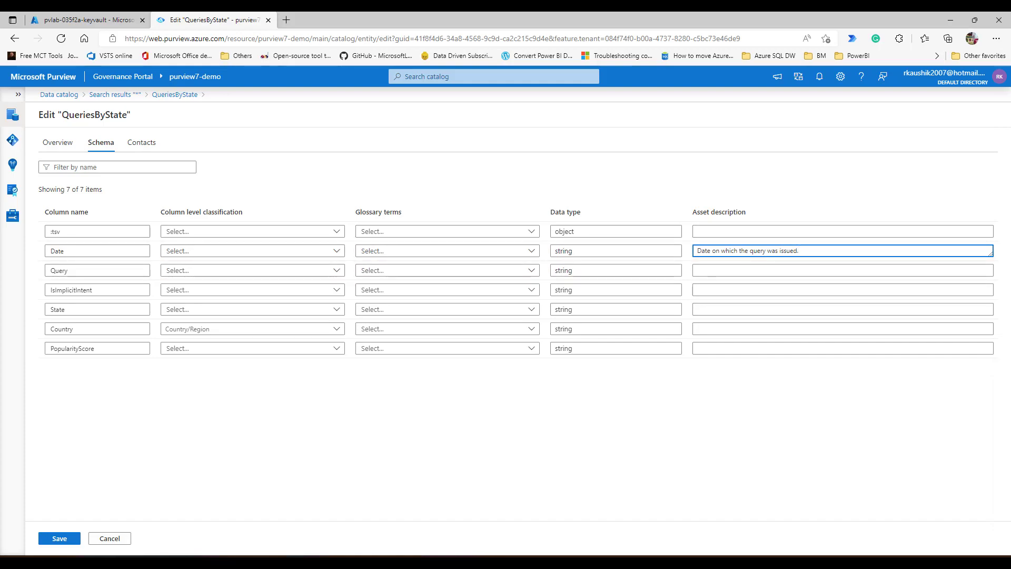
left_click(746, 274)
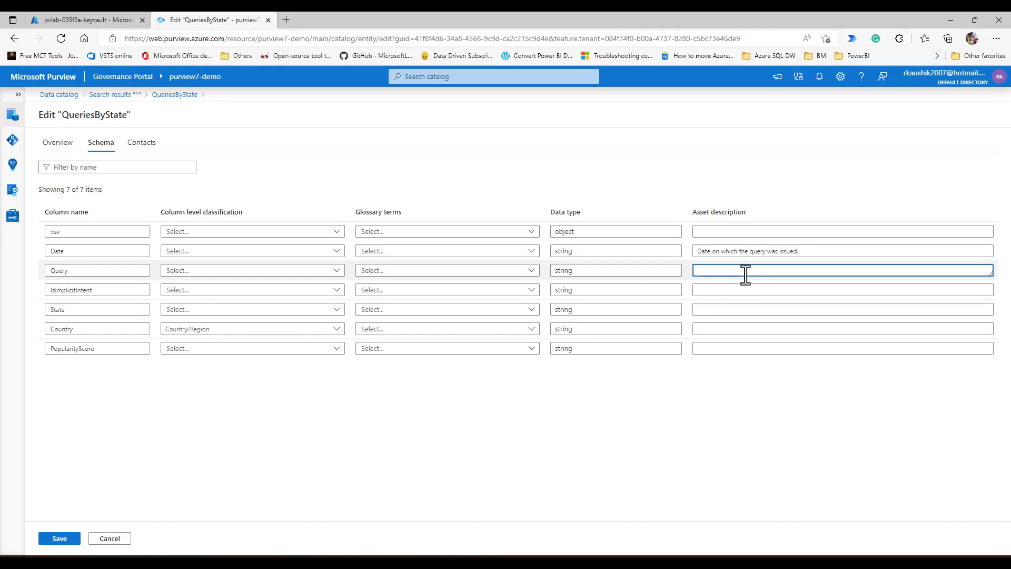
type("The actual search query issued by user(s).")
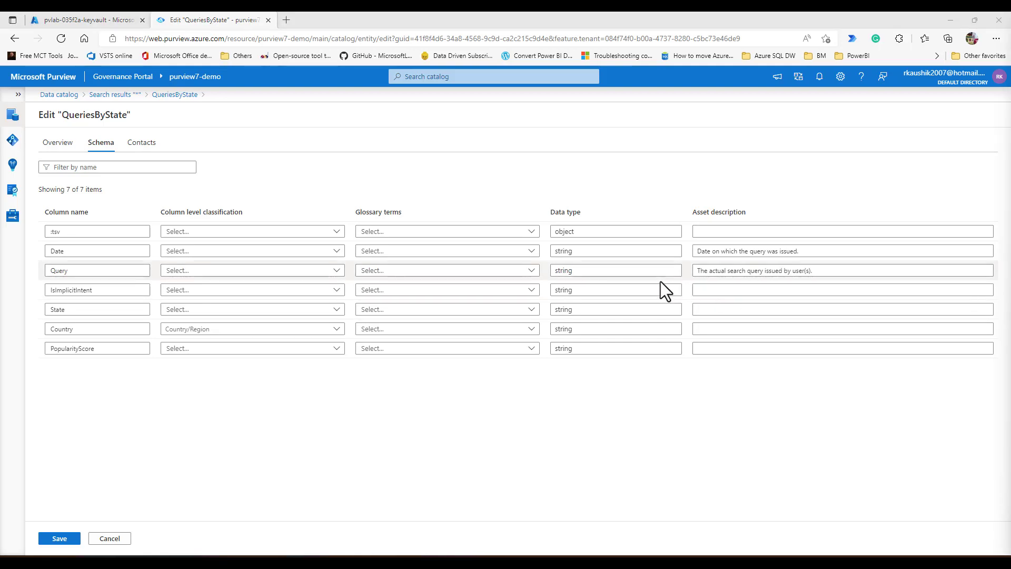
- Describe the IsImplicitIntent column as "True if query did not mention covid or coronavirus or sarsncov2 (e.g, "Shelter in place"). False otherwise."
left_click(718, 289)
type("True if query did not mention covid or coronavirus or sarsncov2 (e.g, \"Shelter in place\"). False otherwise.")
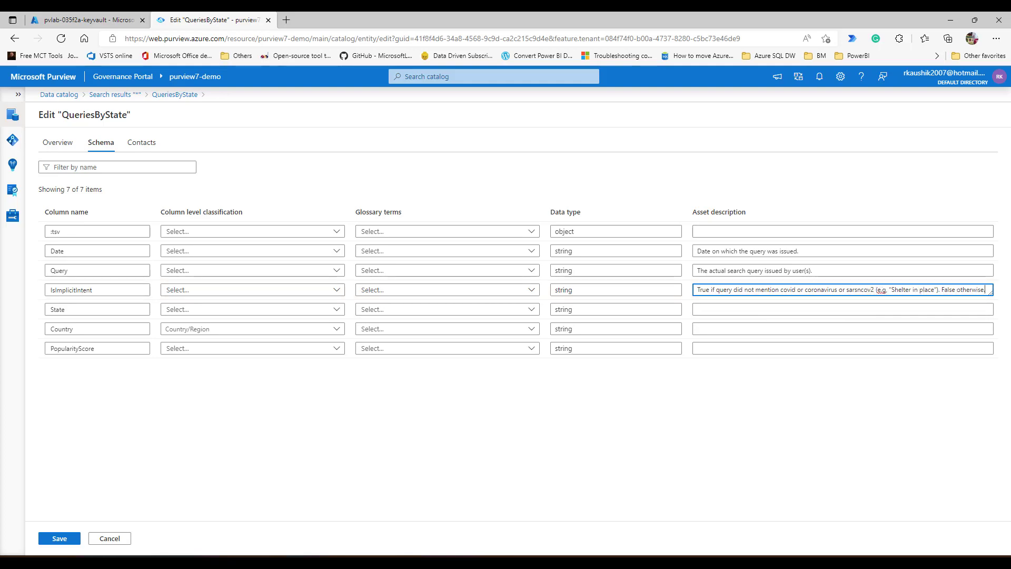
- Describe the State column as "State from where the query was issued." and Country as "Country from where the query was issued."
left_click(741, 311)
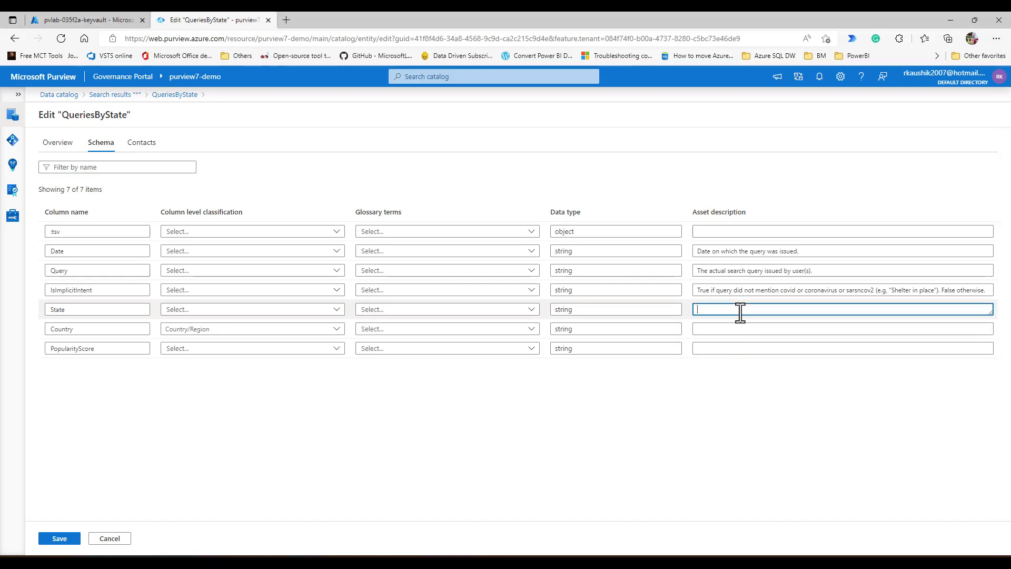
type("State from where the query was issued.")
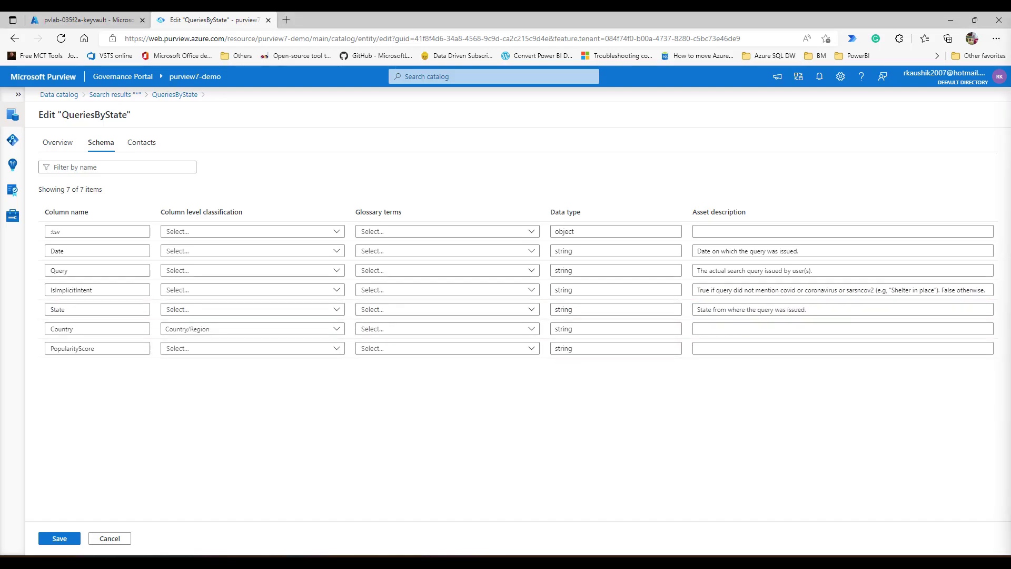
left_click(743, 331)
type("Country from where the query was issued.")
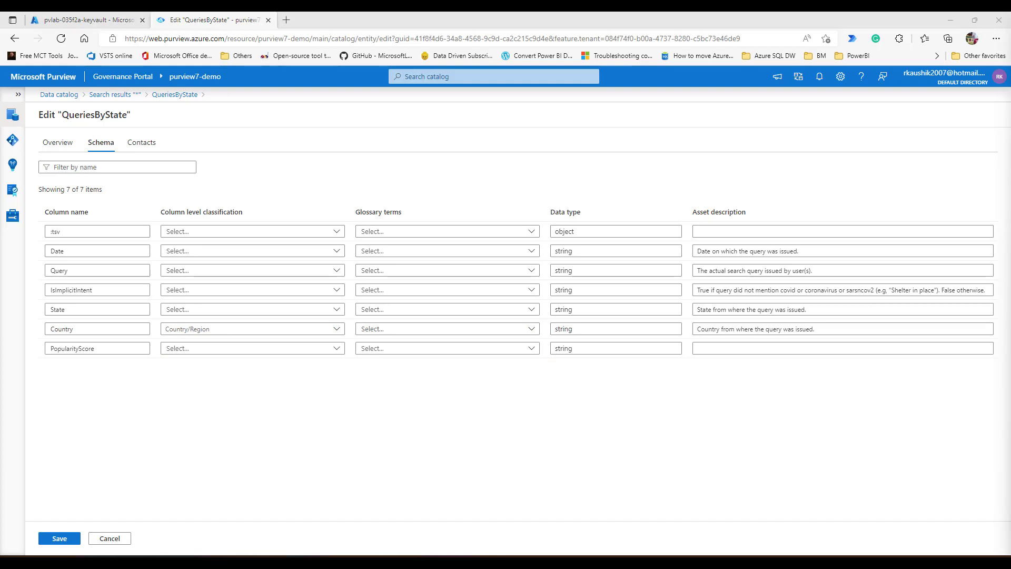
- Describe the PopularityScore column as a value between 1 and 100 inclusive, from least to most popular query by geography and day, and save the asset
left_click(755, 352)
type("Value between 1 and 100 inclusive. 1 indicates least popular query on the day/State/Country with Coronavirus intent, and 100 indicates the most popular query for the same geography on the same day.")
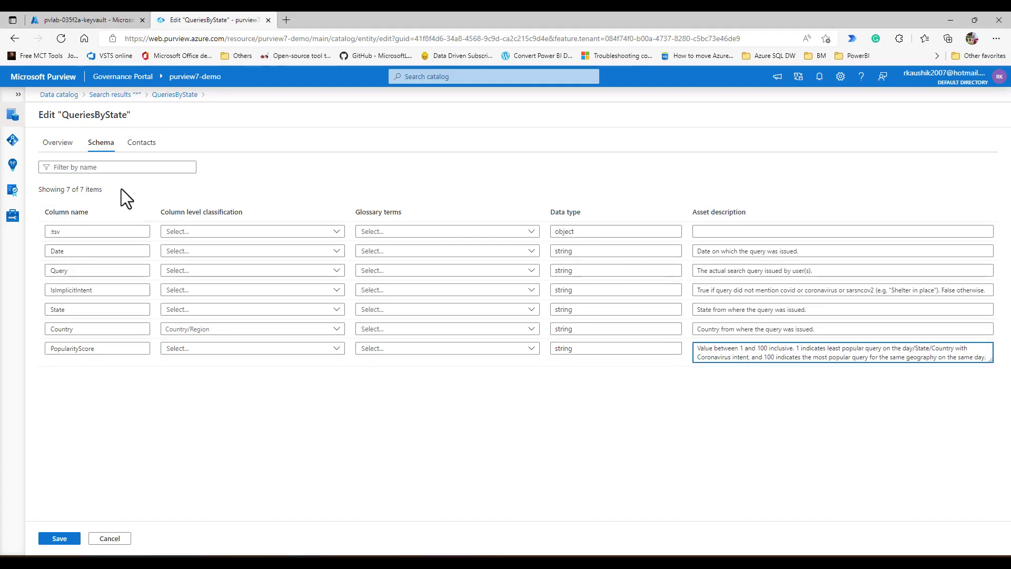
left_click(59, 538)
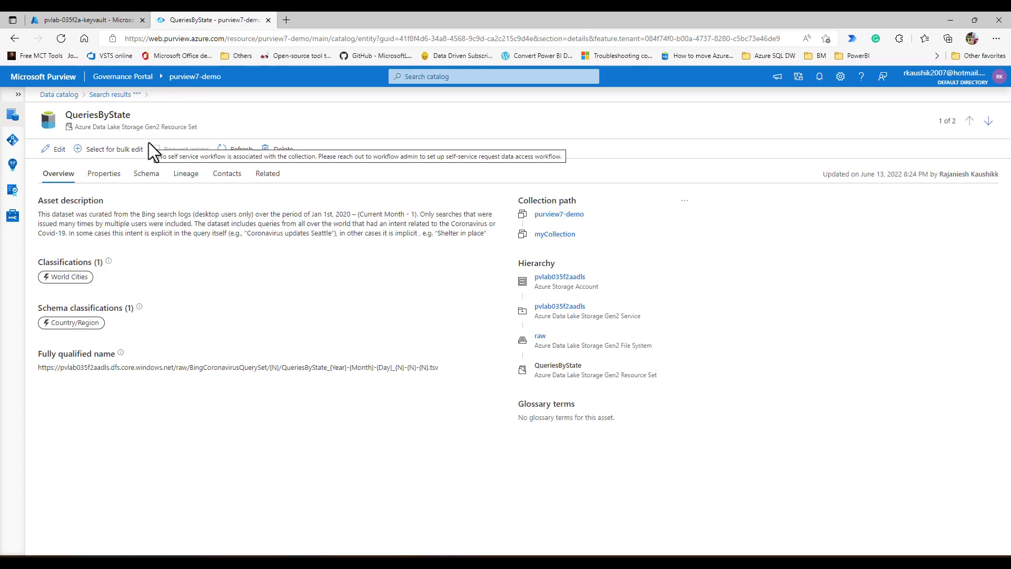
- Add the colleague's user account as an expert contact of the QueriesByState asset and save the change
left_click(47, 151)
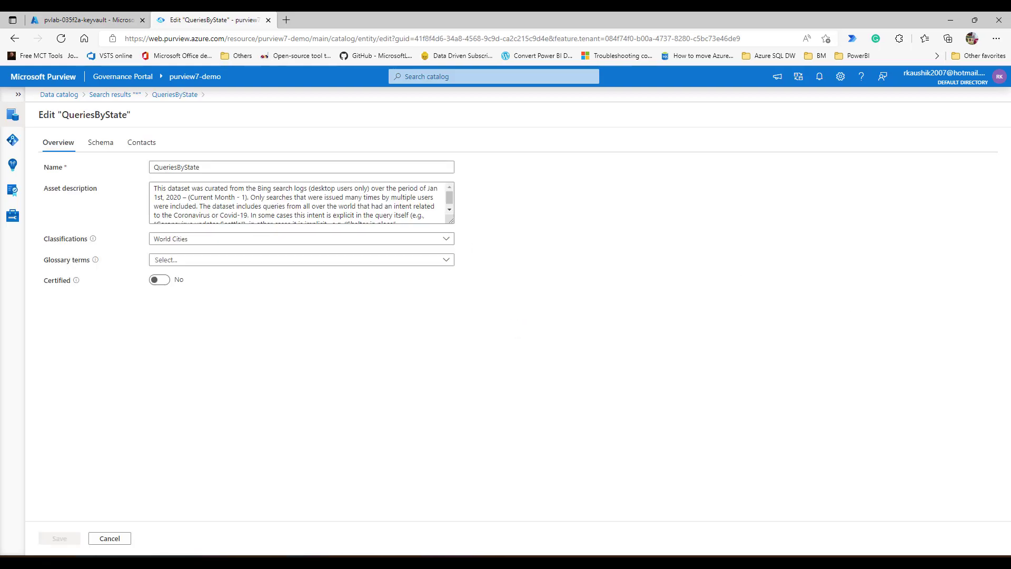
left_click(143, 145)
left_click(189, 201)
type("r")
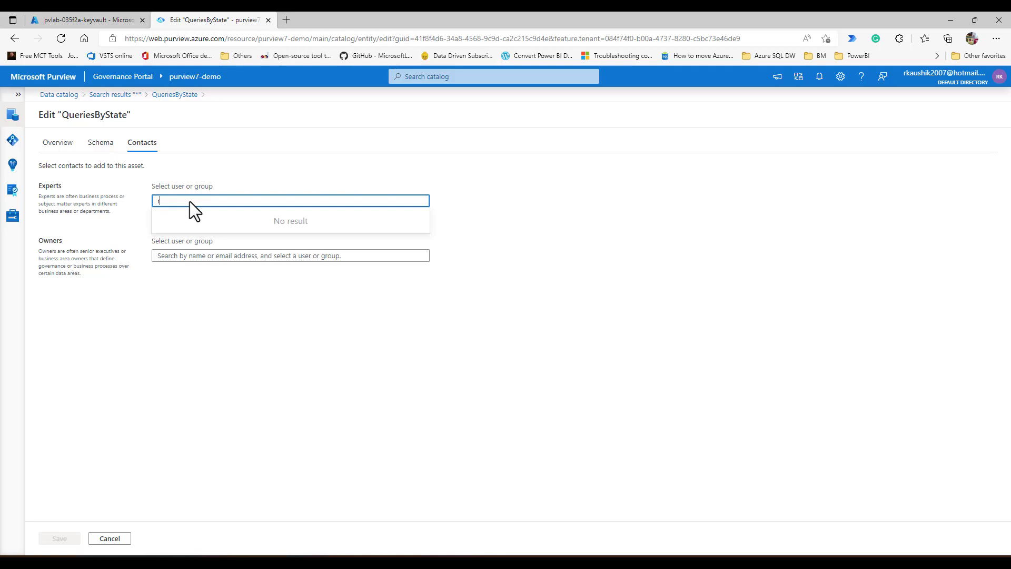
type("ajaniesh")
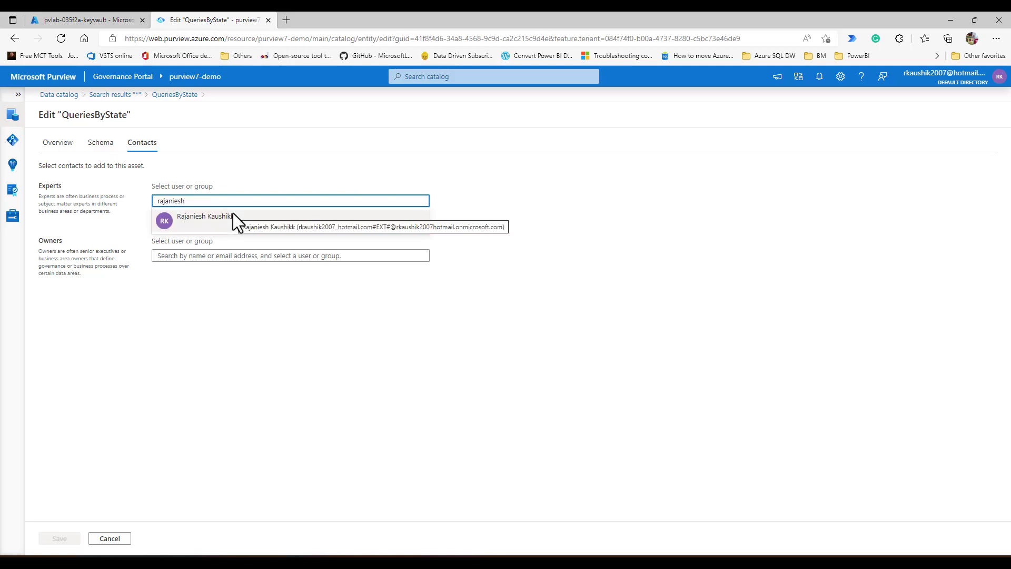
left_click(233, 217)
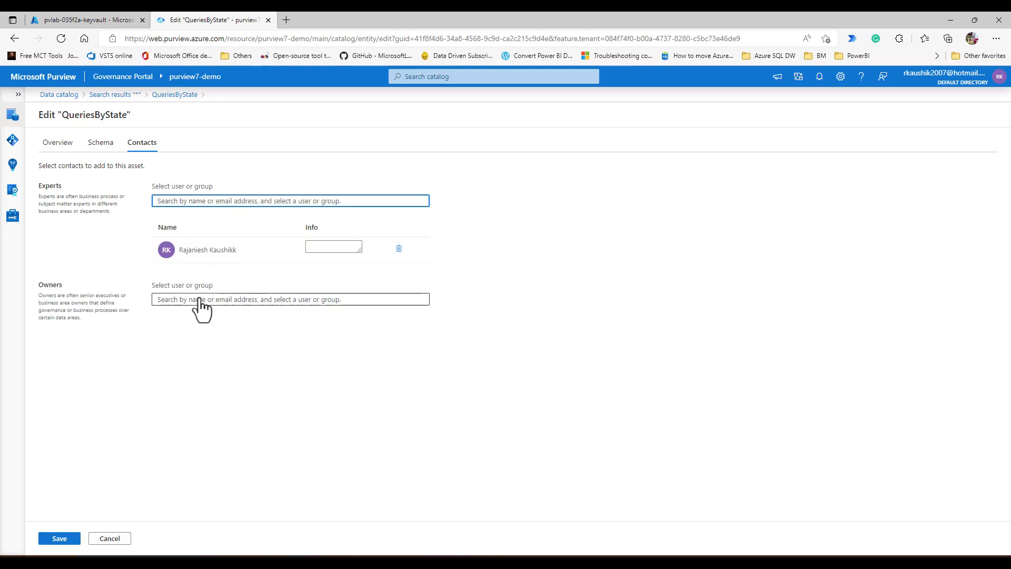
left_click(52, 539)
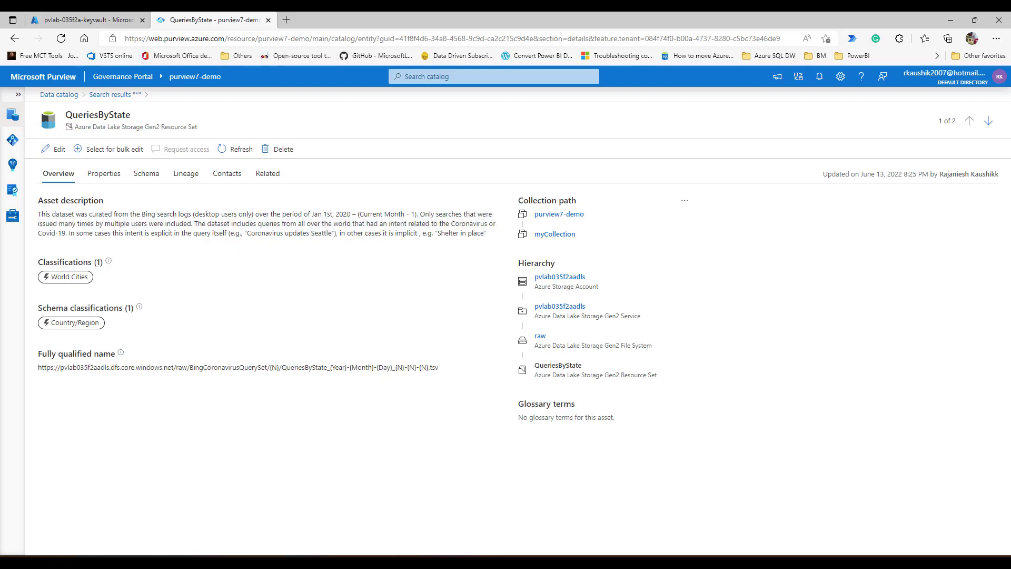
- Browse the catalog assets by collection and by source type, opening Azure Data Lake Storage Gen2 down to the BingCoronavirusQuerySet folder in raw
left_click(13, 114)
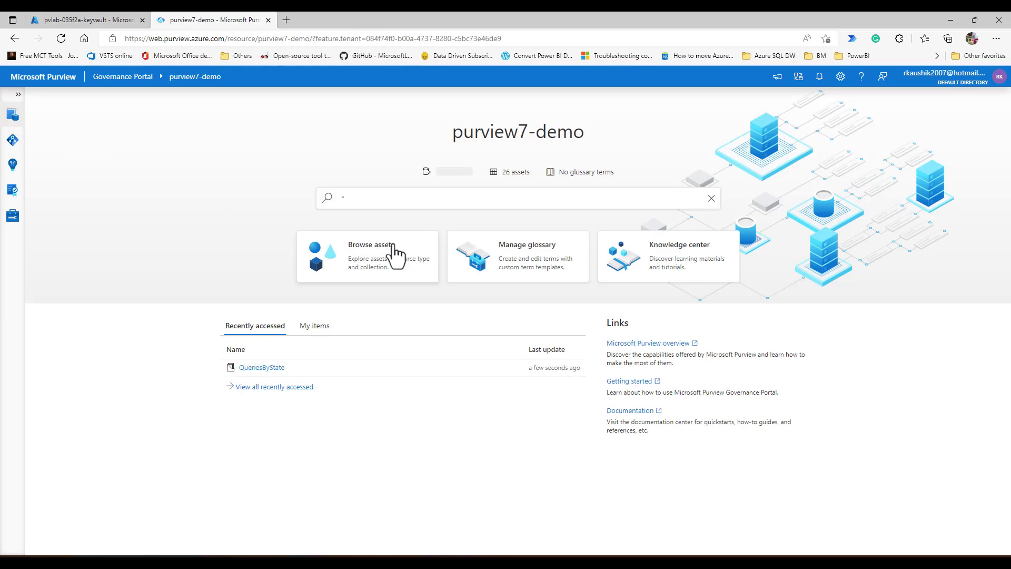
left_click(391, 247)
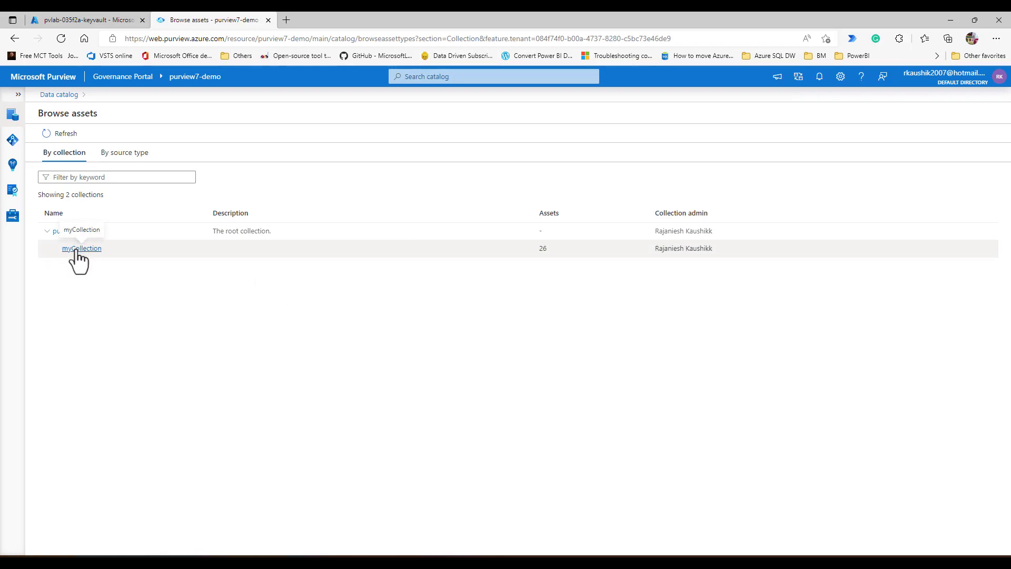
left_click_drag(75, 250, 137, 248)
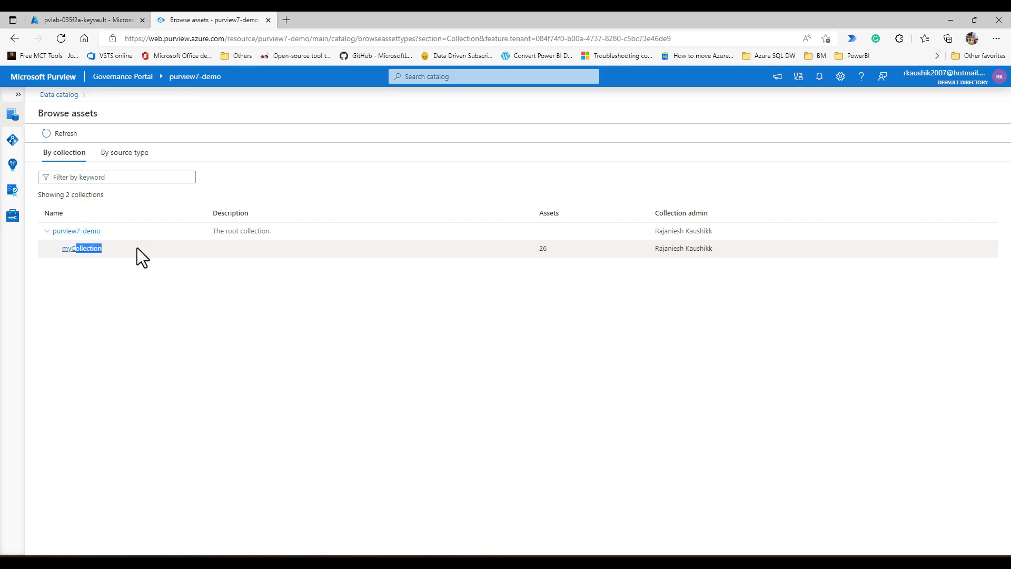
left_click(125, 153)
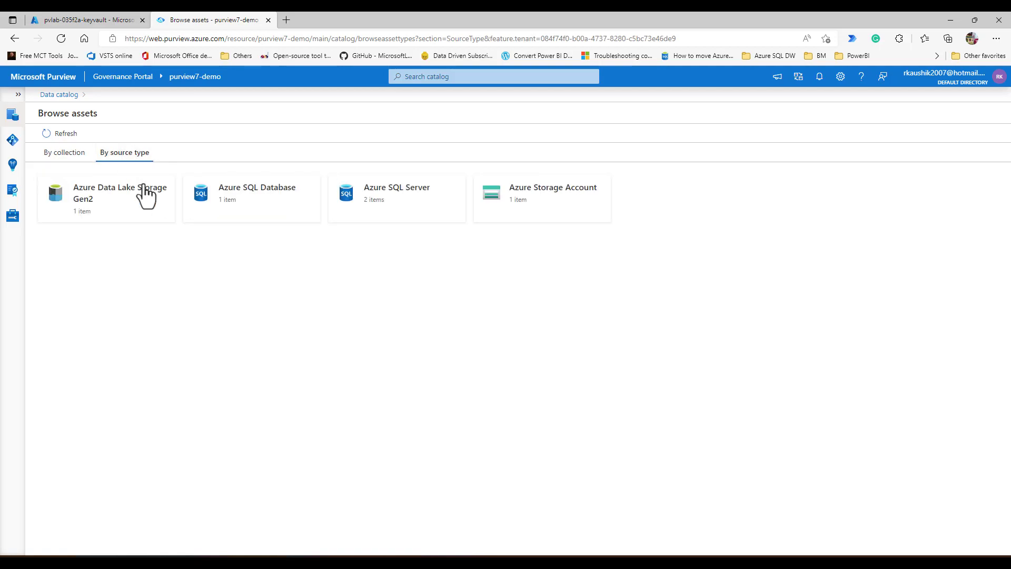
left_click(117, 200)
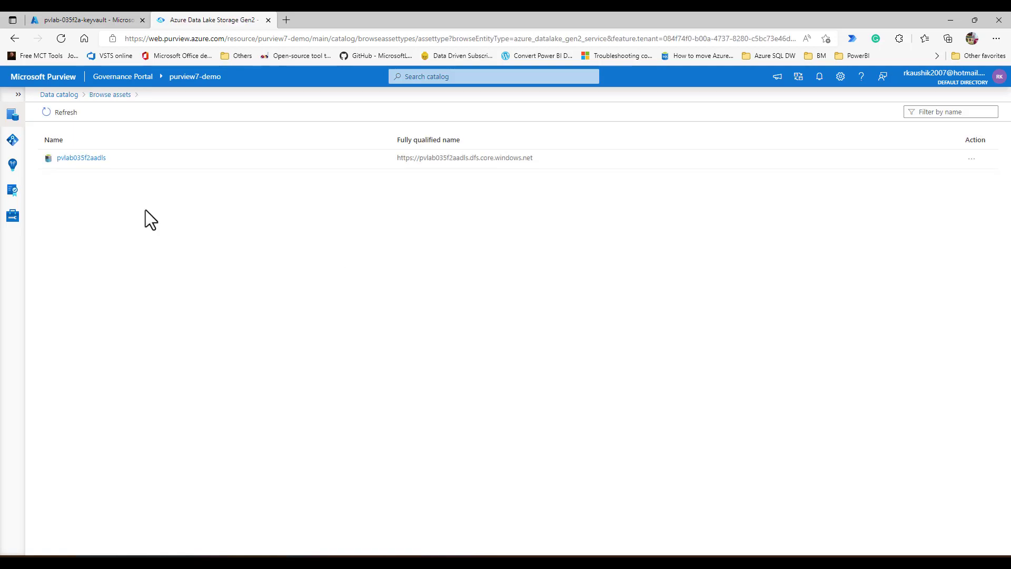
left_click(82, 158)
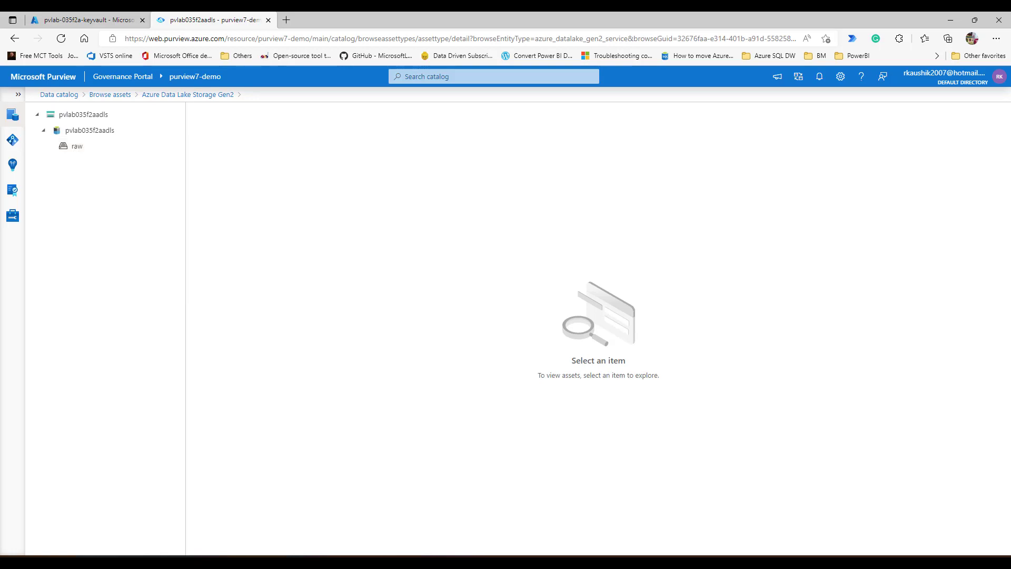
left_click(73, 151)
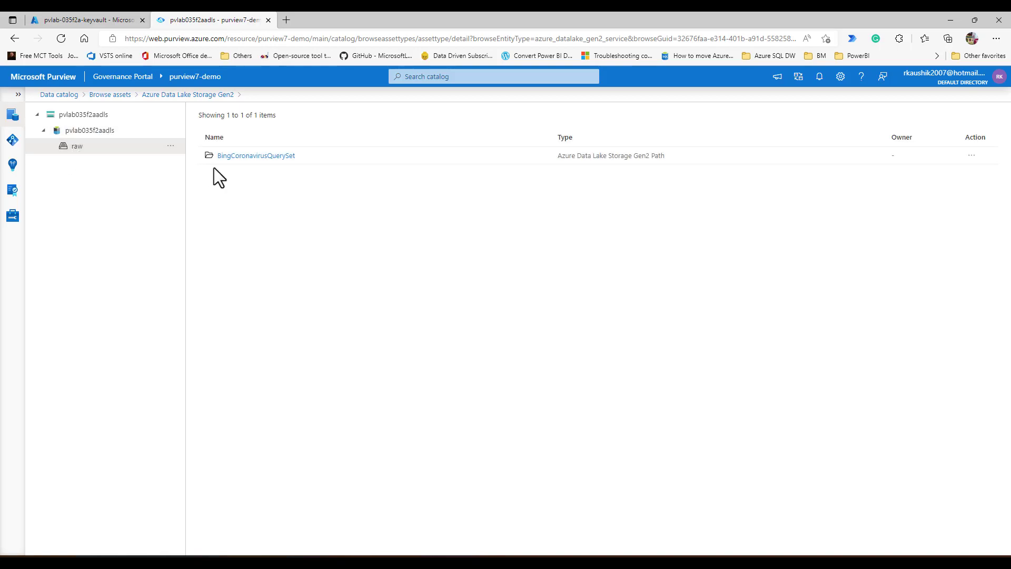
left_click(258, 157)
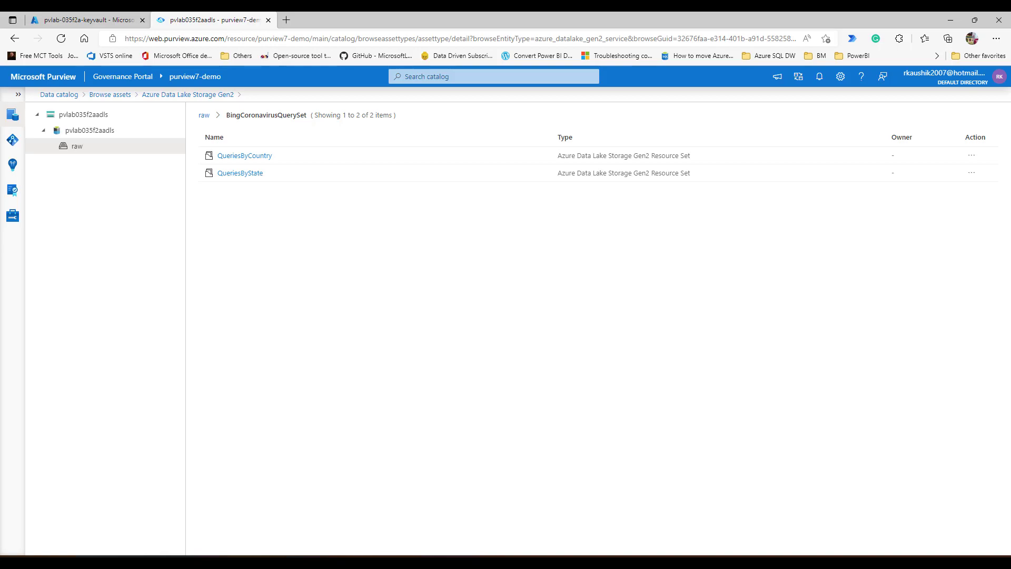
- Search the data catalog for * and select the QueriesByState, QueriesByCountry, Customer and Address assets in the results
left_click(13, 115)
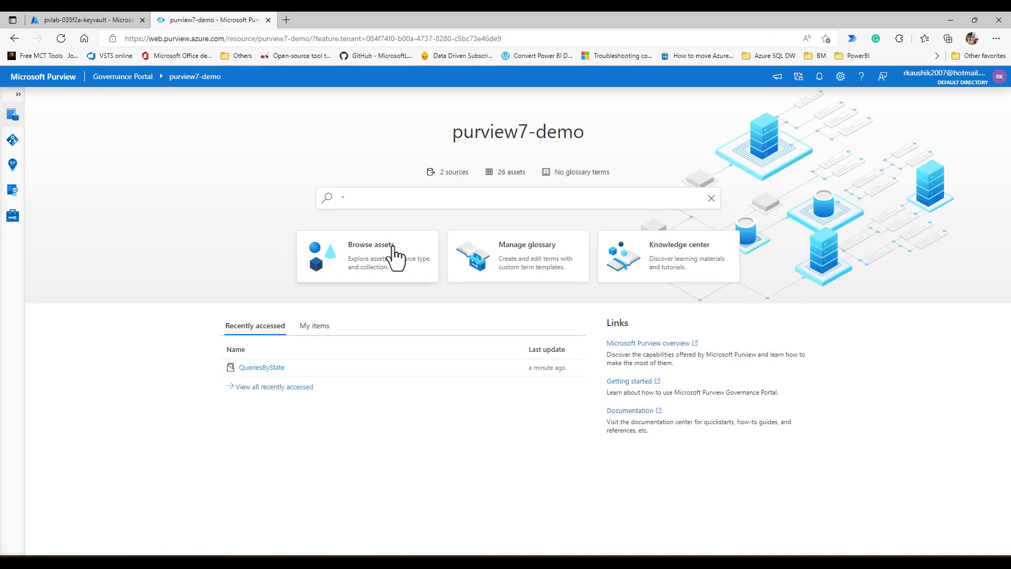
left_click(376, 202)
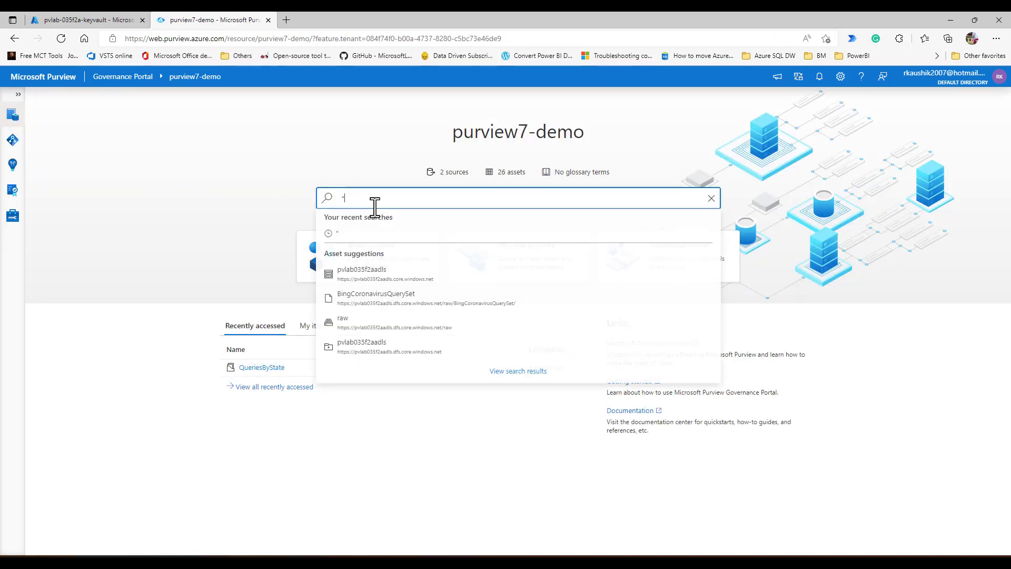
key("Return")
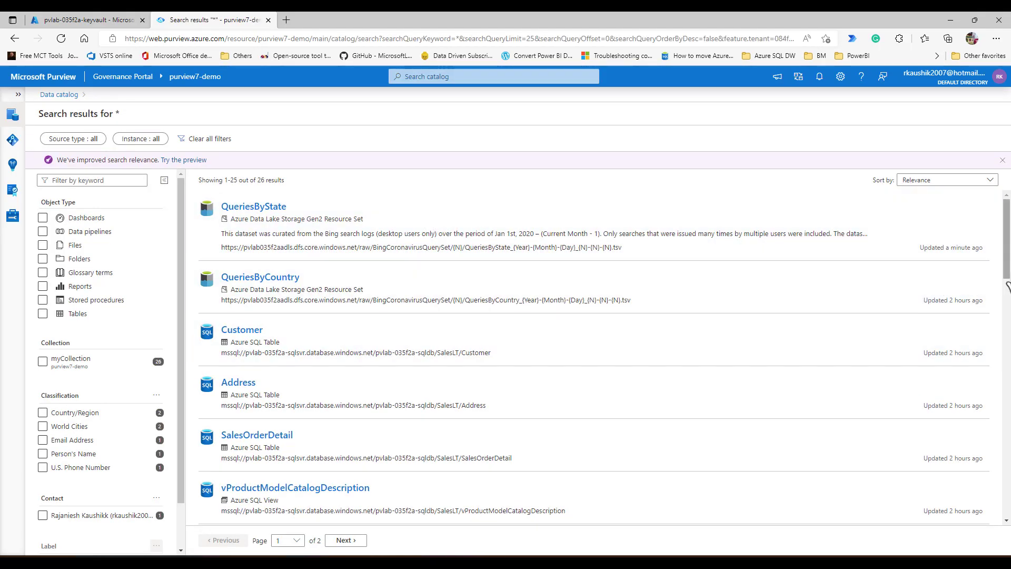
left_click(977, 205)
left_click(977, 275)
left_click(978, 329)
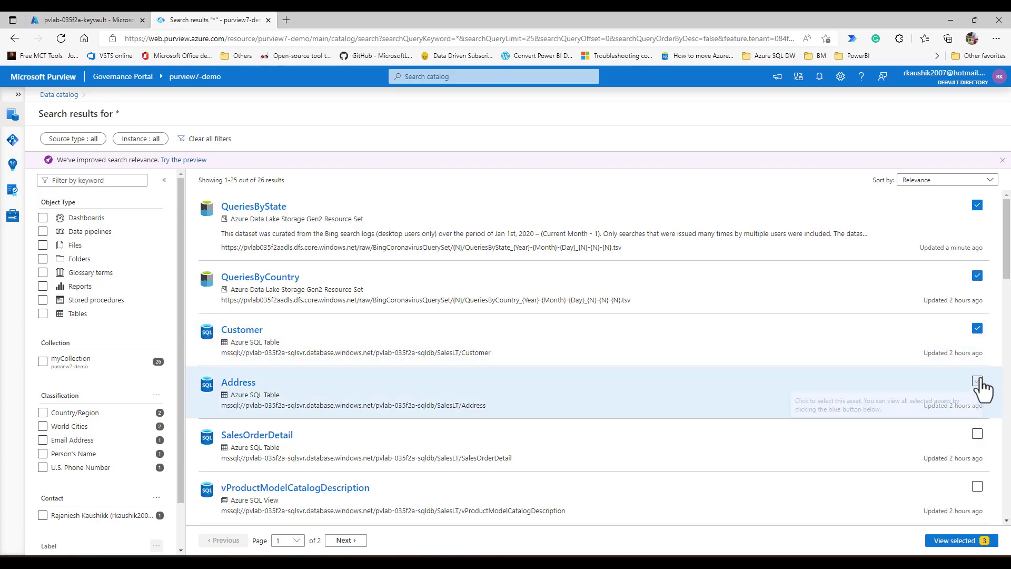
left_click(978, 381)
left_click(983, 452)
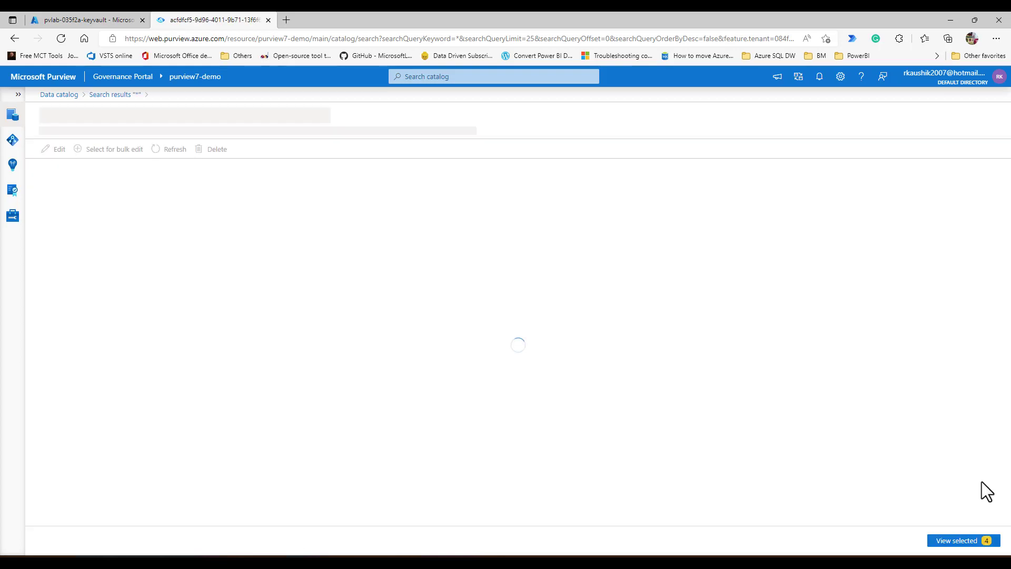
left_click(16, 42)
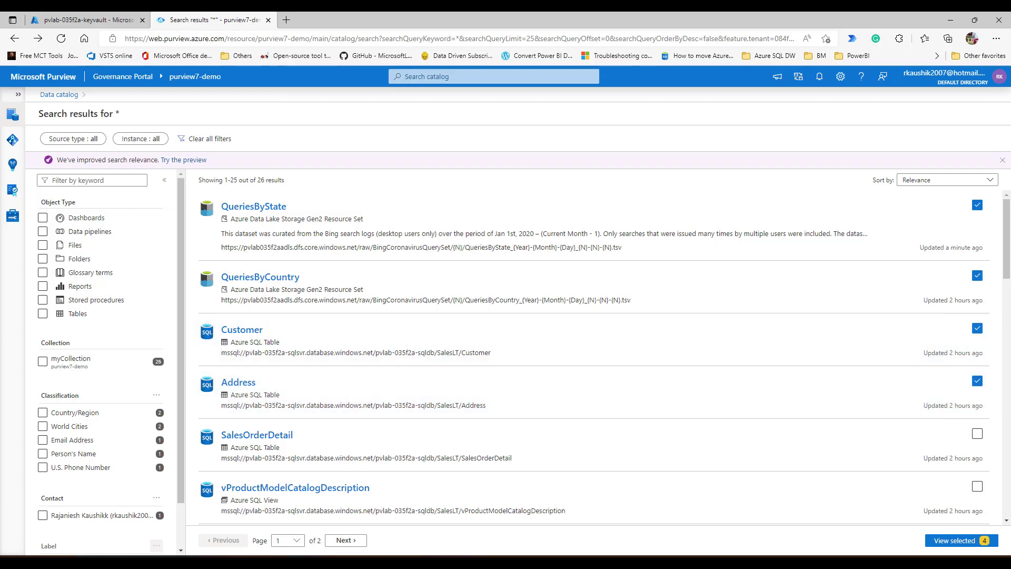
- Add the CustomerAddress table to the selection and open the list of selected assets
scroll(738, 390, "down", 1)
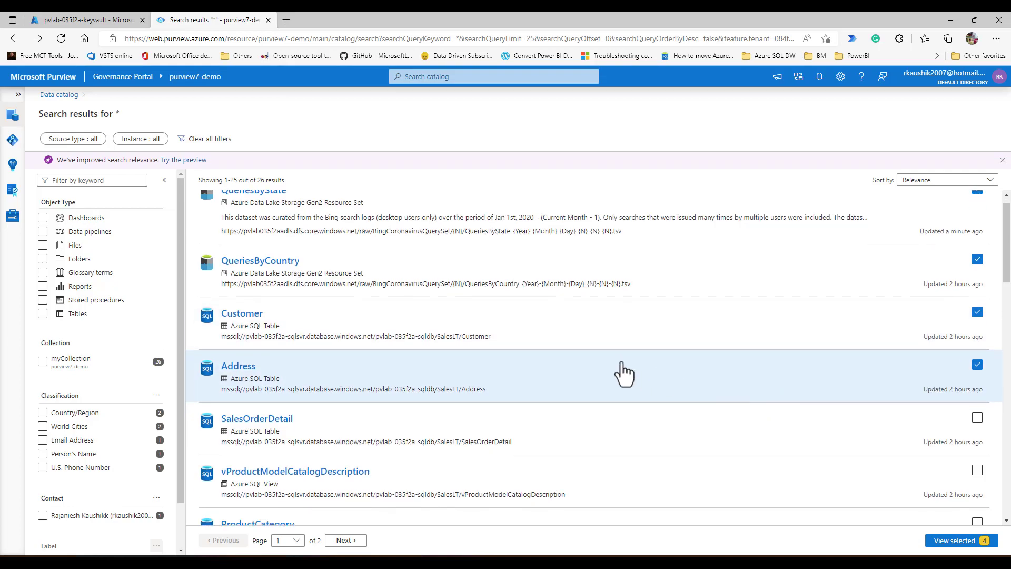
scroll(525, 363, "up", 1)
scroll(553, 368, "down", 1)
scroll(627, 399, "down", 1)
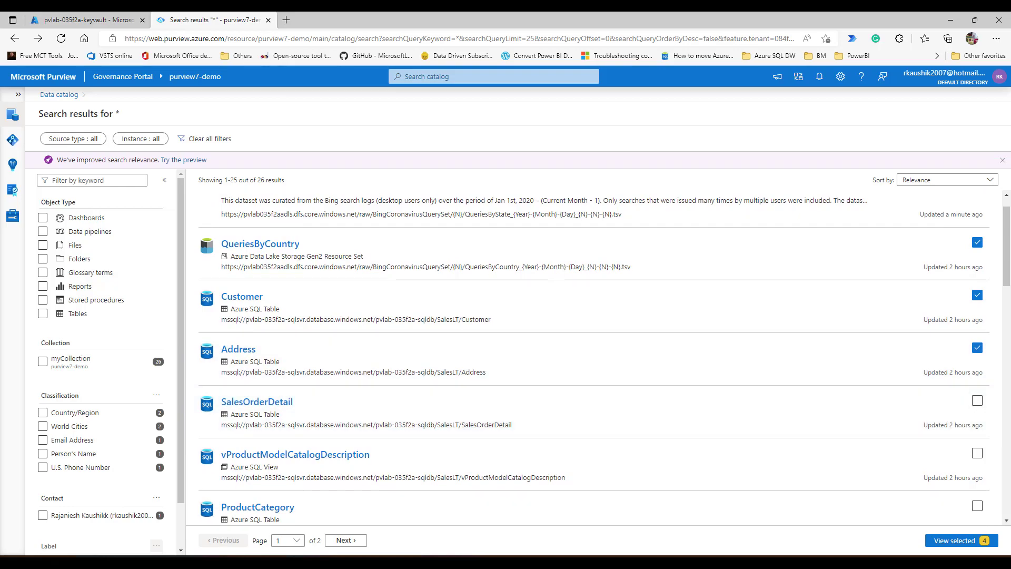
scroll(406, 432, "down", 1)
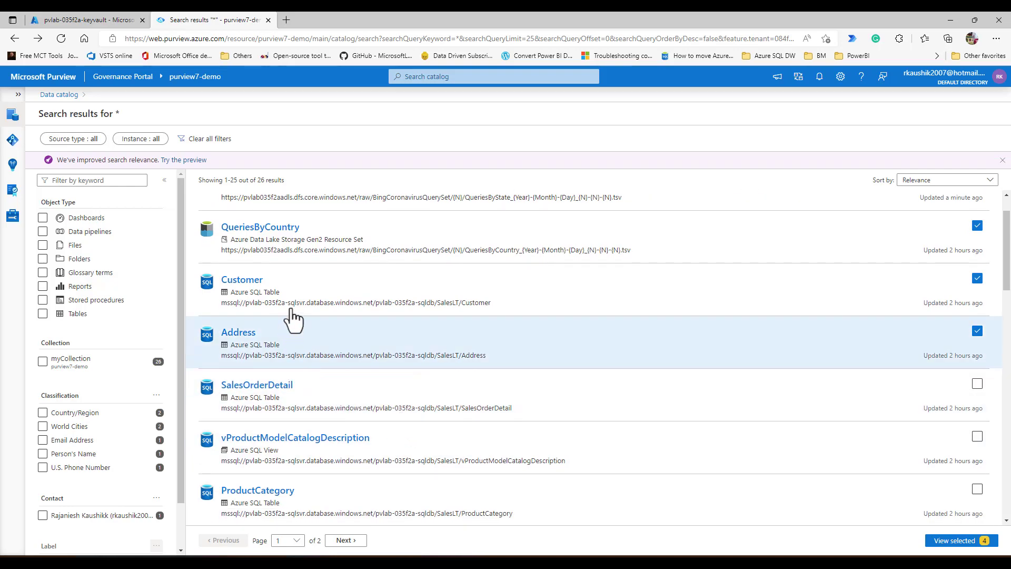
scroll(291, 321, "up", 1)
scroll(303, 332, "down", 3)
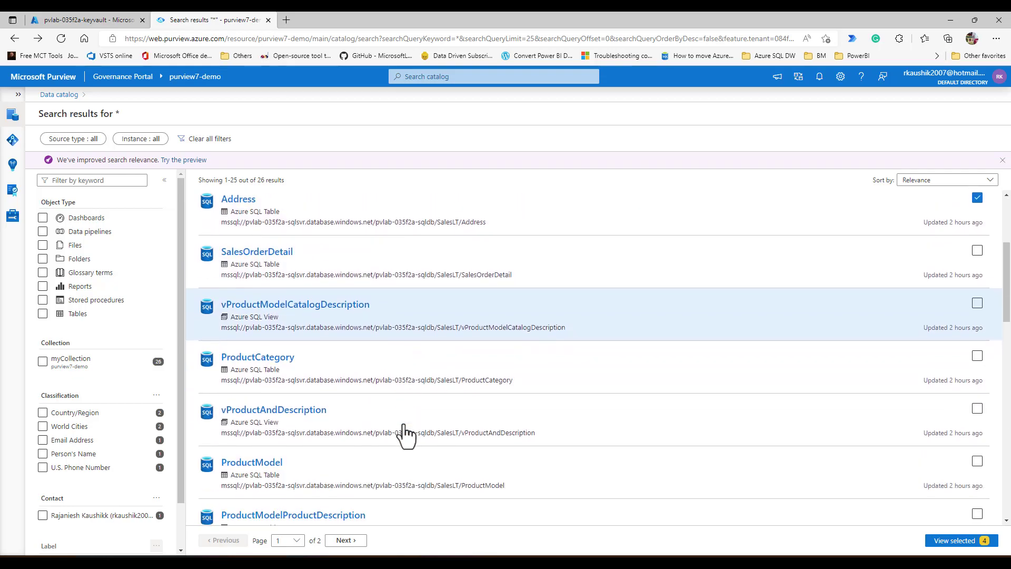
scroll(406, 440, "down", 5)
scroll(399, 448, "down", 2)
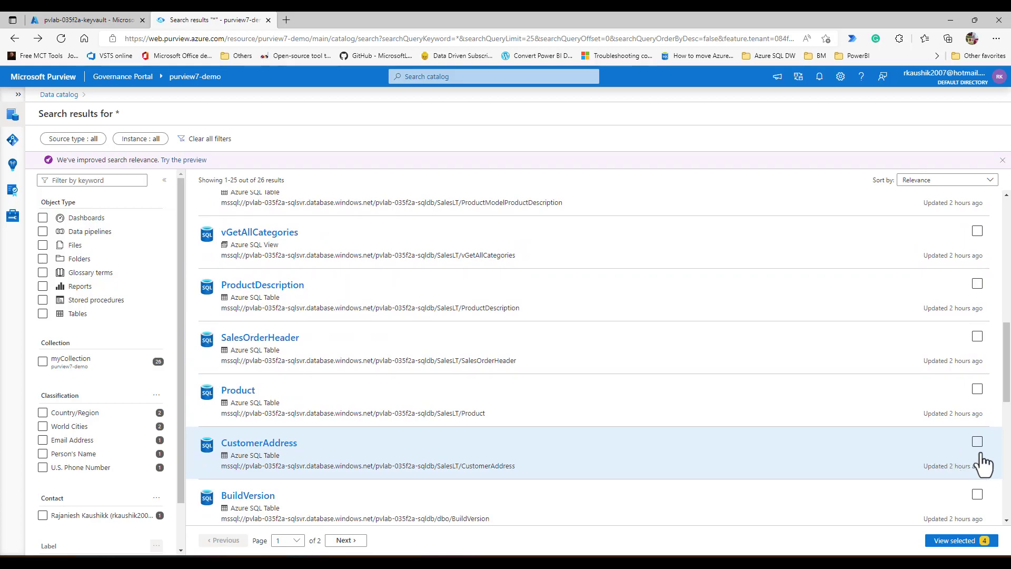
left_click(978, 443)
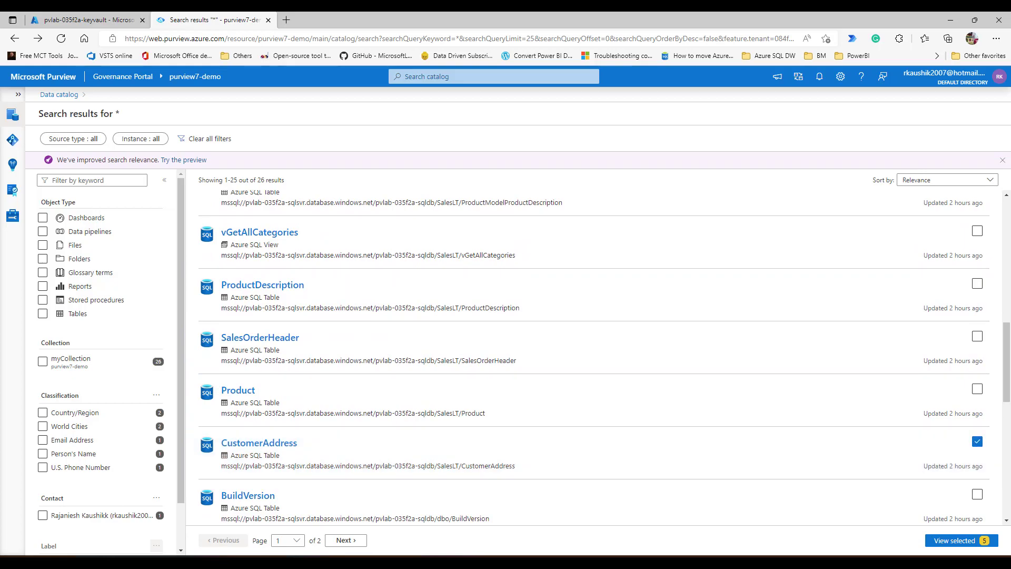
left_click(958, 544)
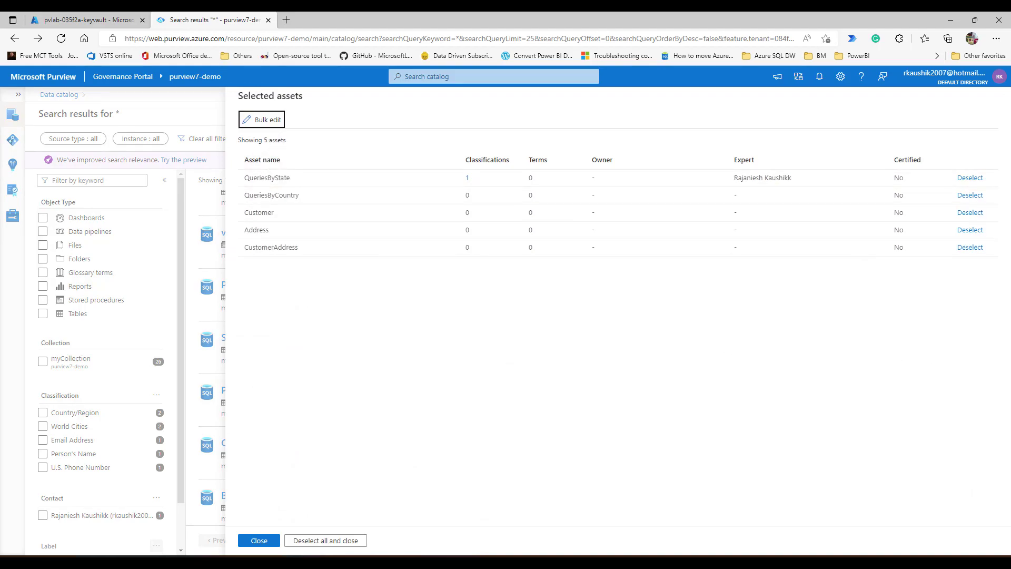
- Bulk edit the selected assets to add the colleague's user account as Owner, apply the change and close the selected assets list
left_click(255, 127)
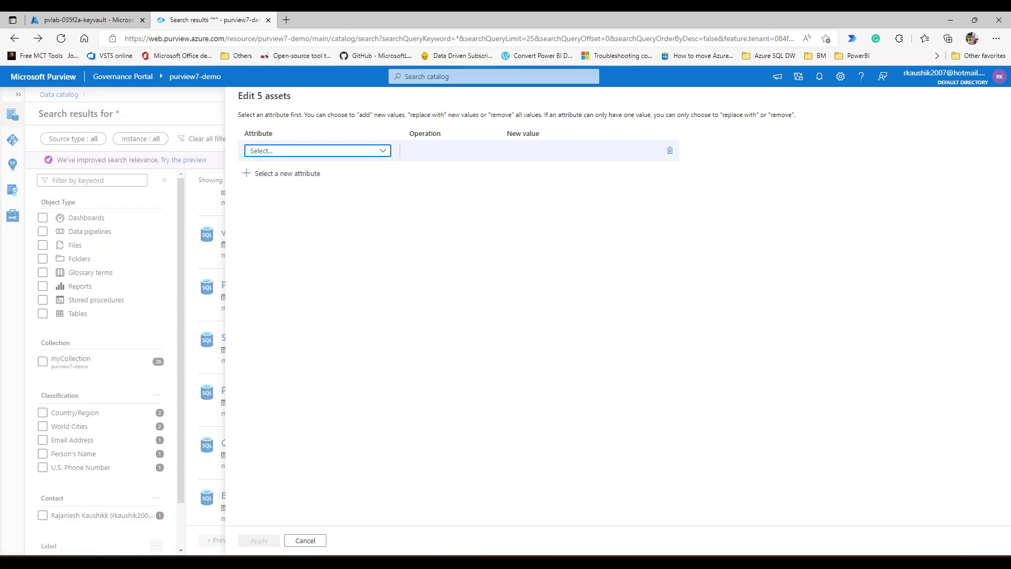
left_click(375, 152)
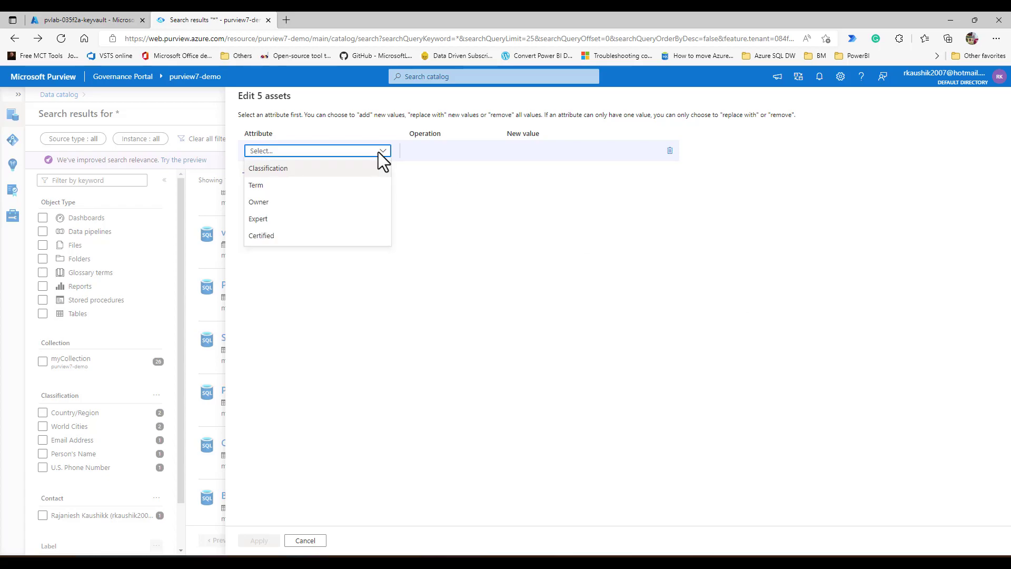
left_click(289, 202)
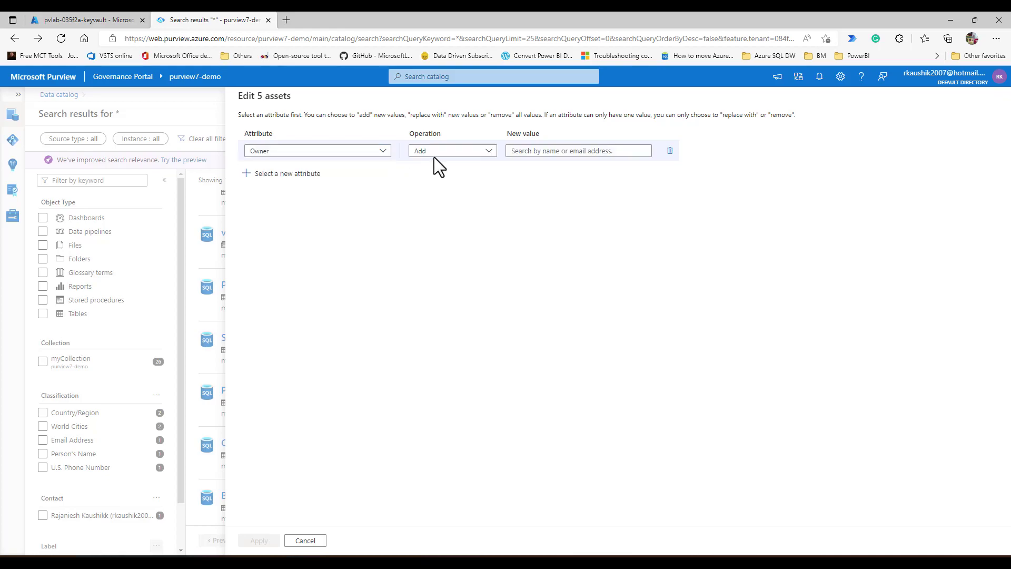
left_click(548, 151)
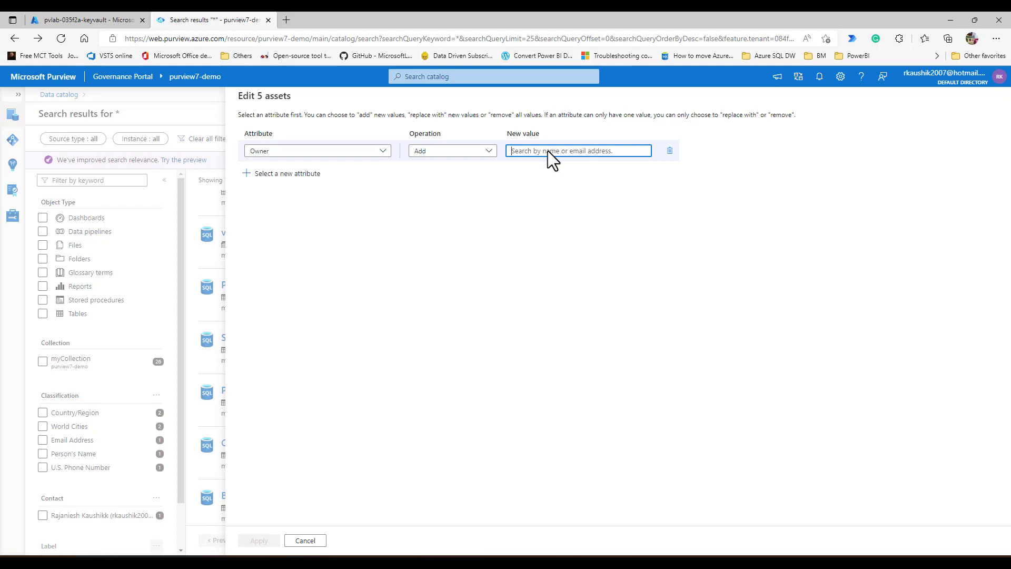
type("rajaniesh")
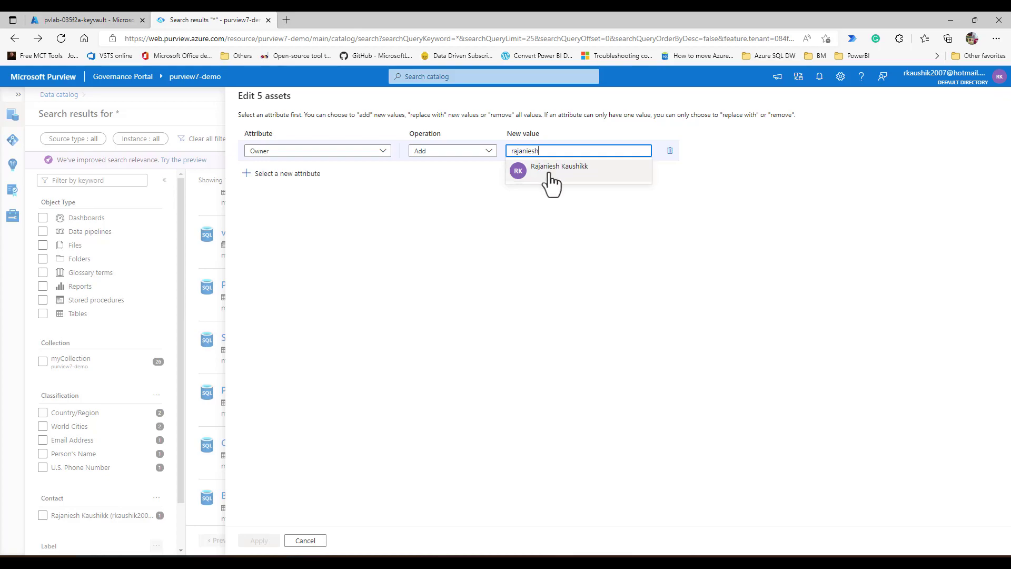
left_click(550, 175)
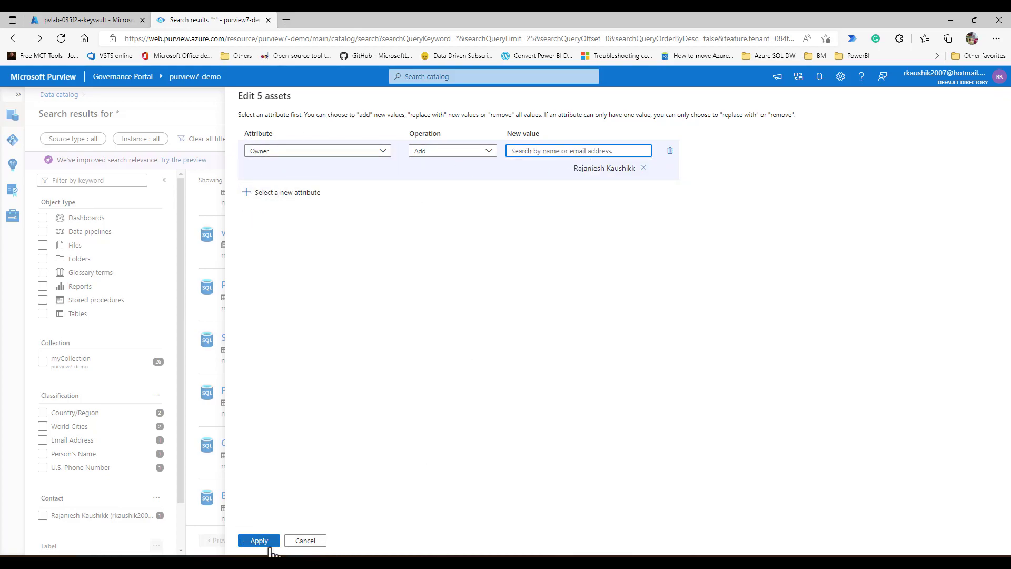
left_click(251, 540)
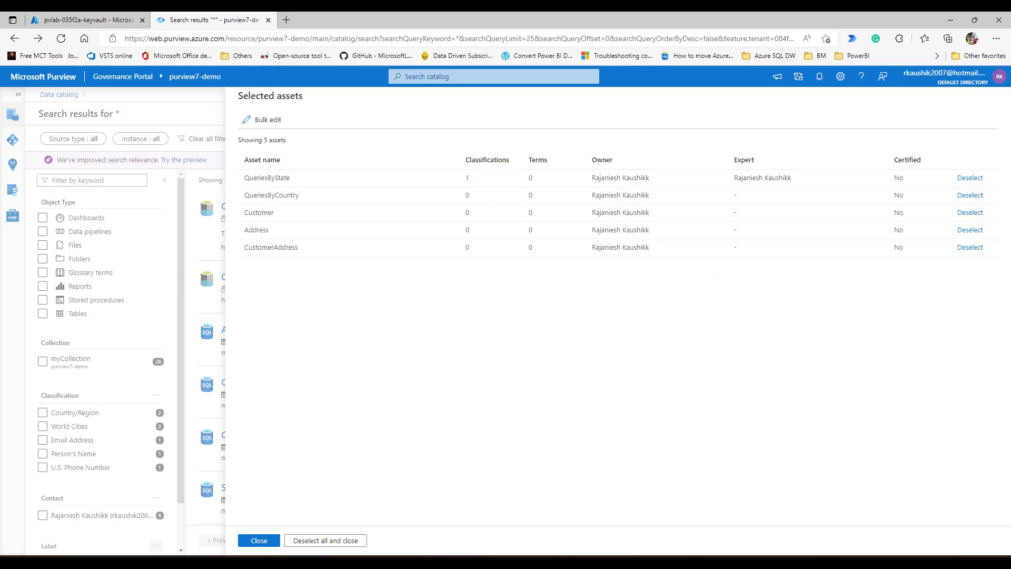
right_click(279, 542)
left_click(673, 432)
left_click(259, 541)
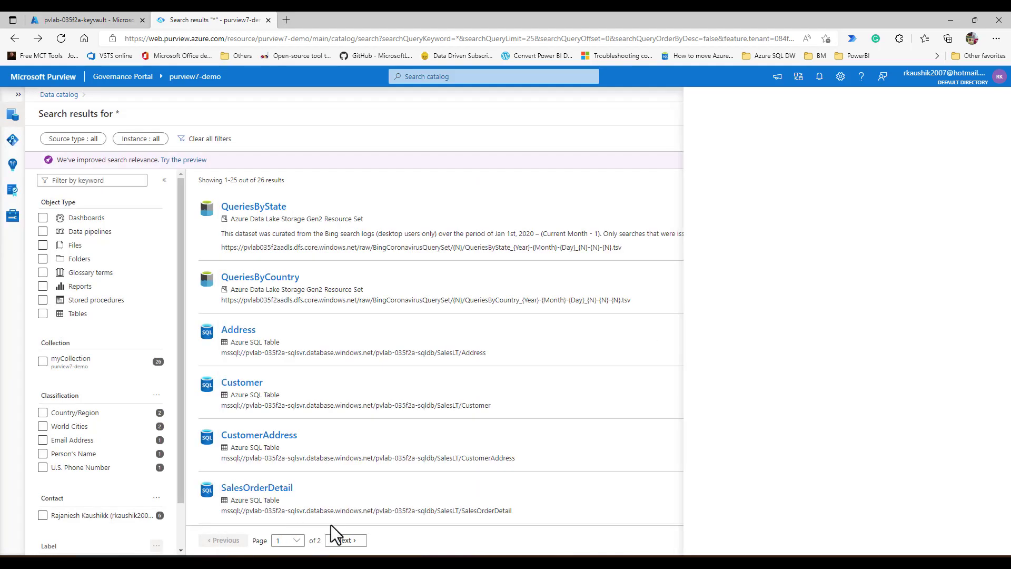
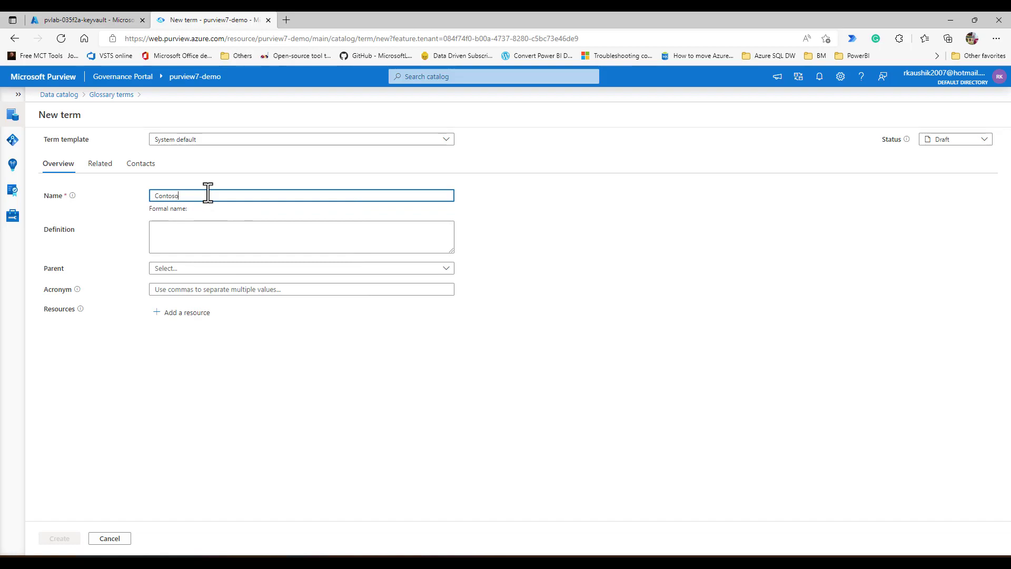
- Name the new glossary term Contoso Parent, define it as "This is the parent term" and set its acronym to CP
type("nt")
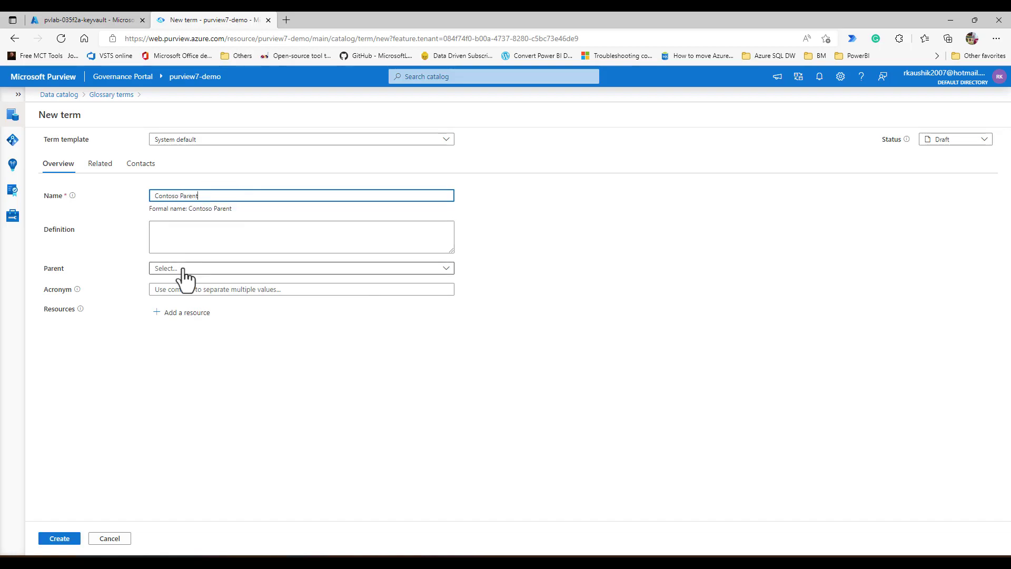
left_click(190, 237)
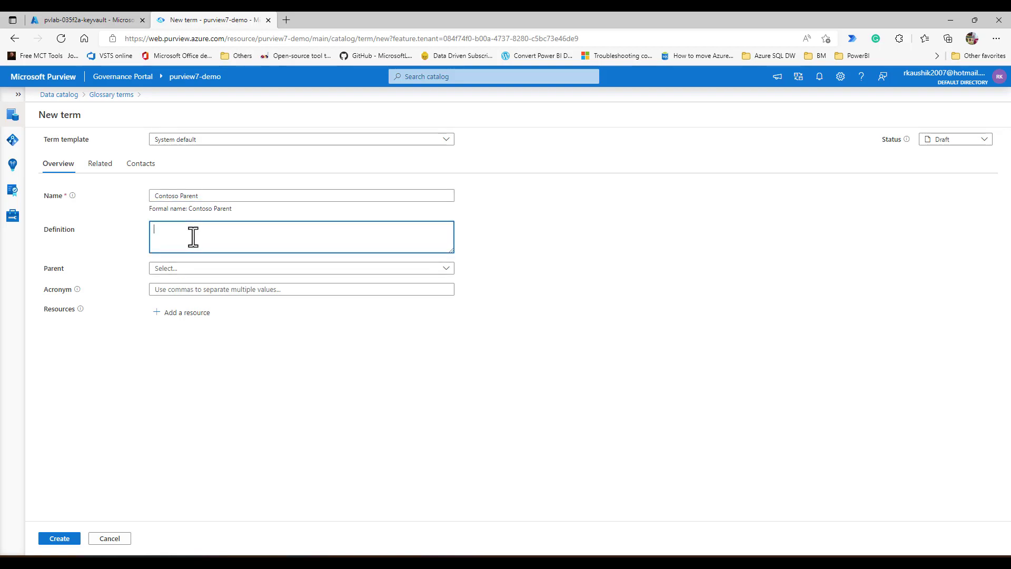
type("This is the parent term")
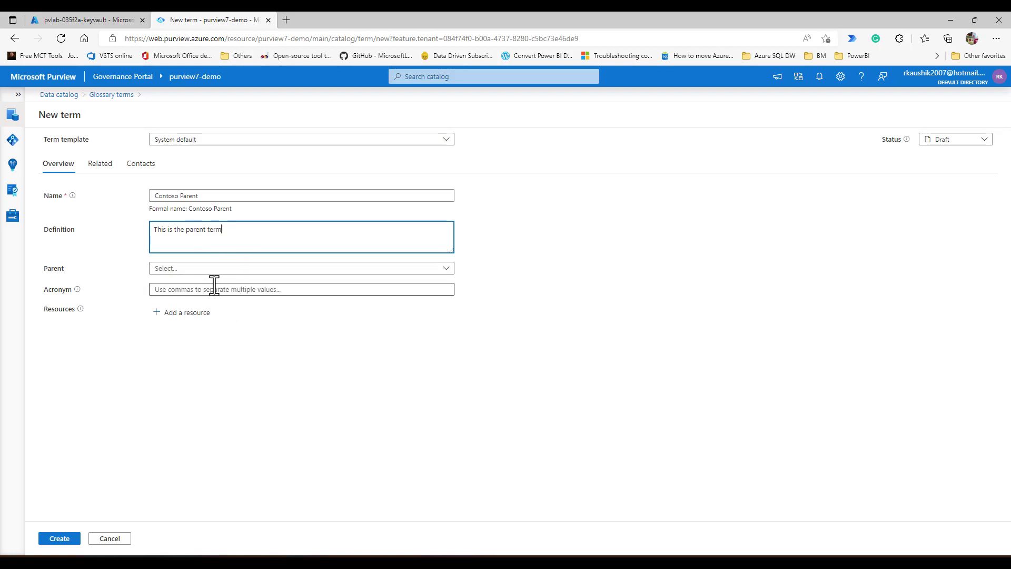
left_click(196, 289)
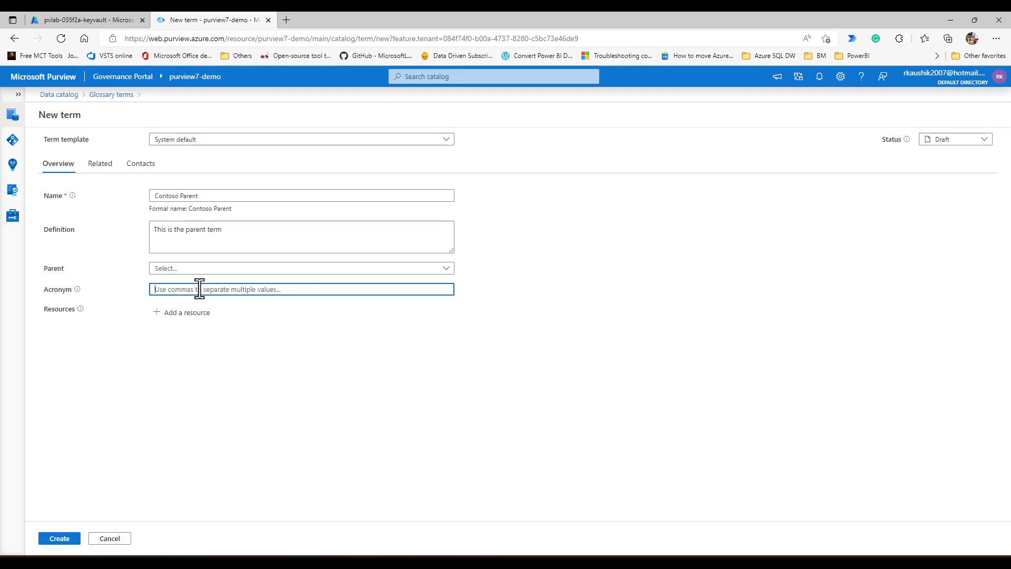
type("CP")
left_click(194, 315)
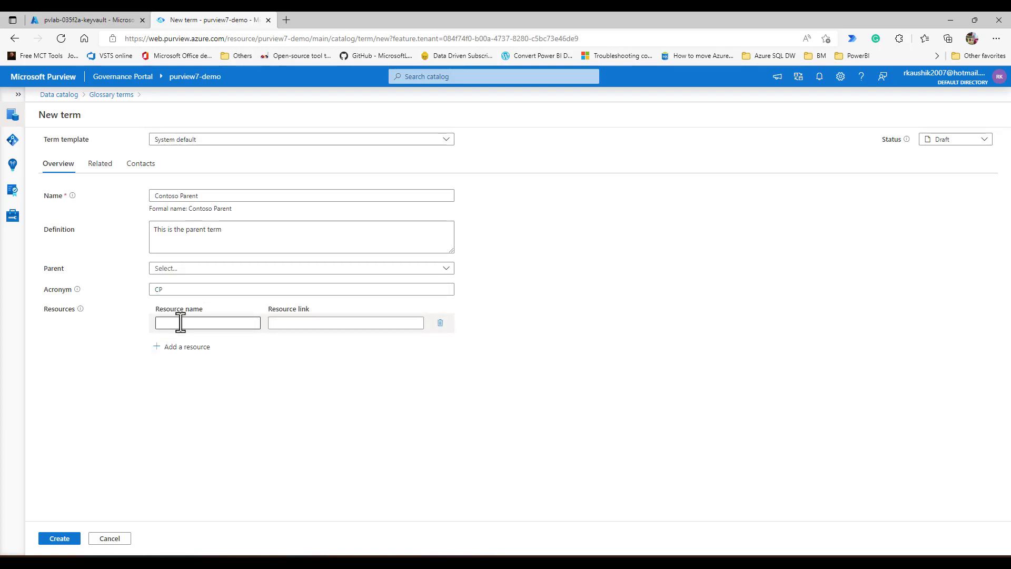
left_click(180, 322)
type("Azure Purview")
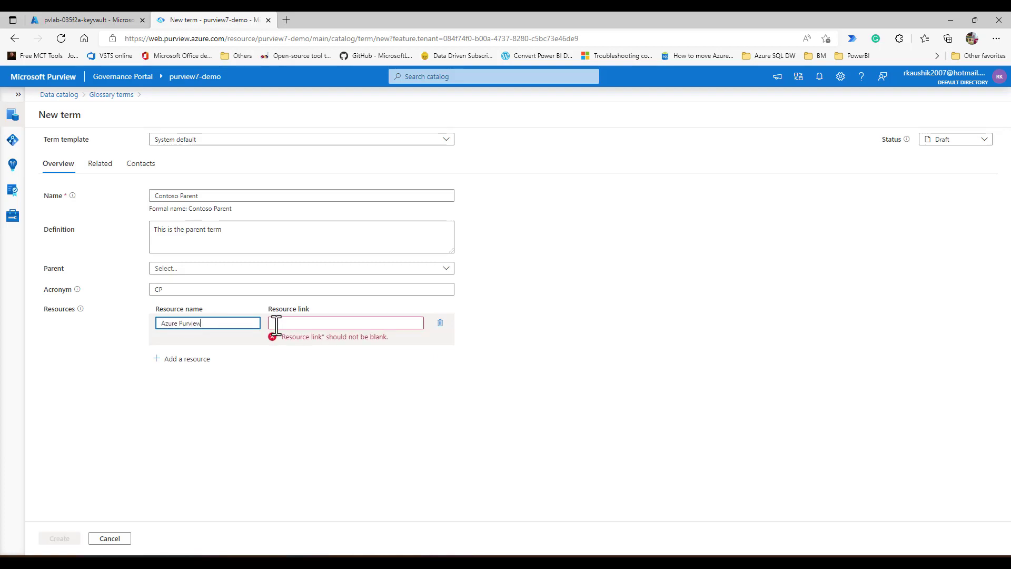
left_click(324, 323)
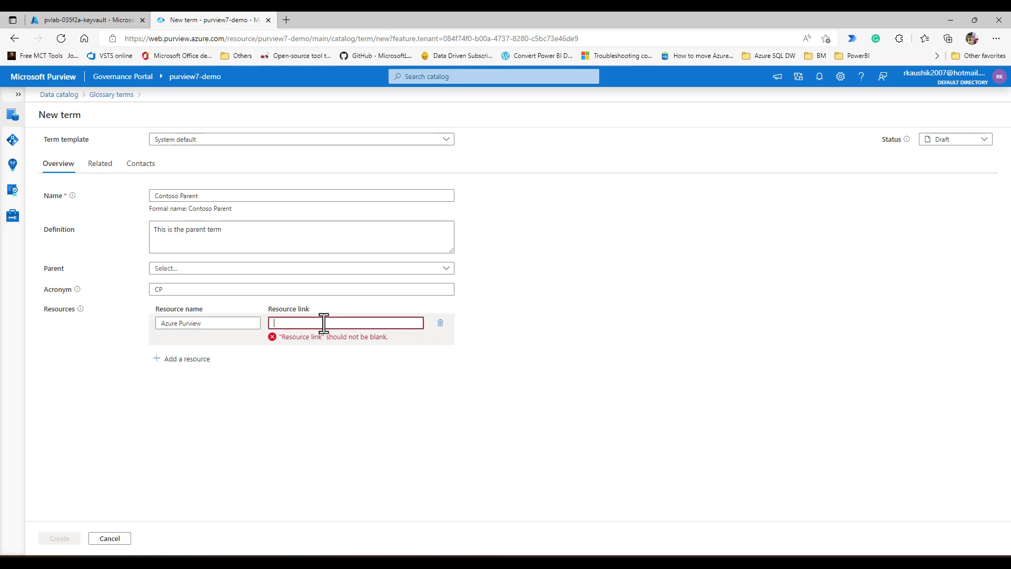
type("www.microsoft.com")
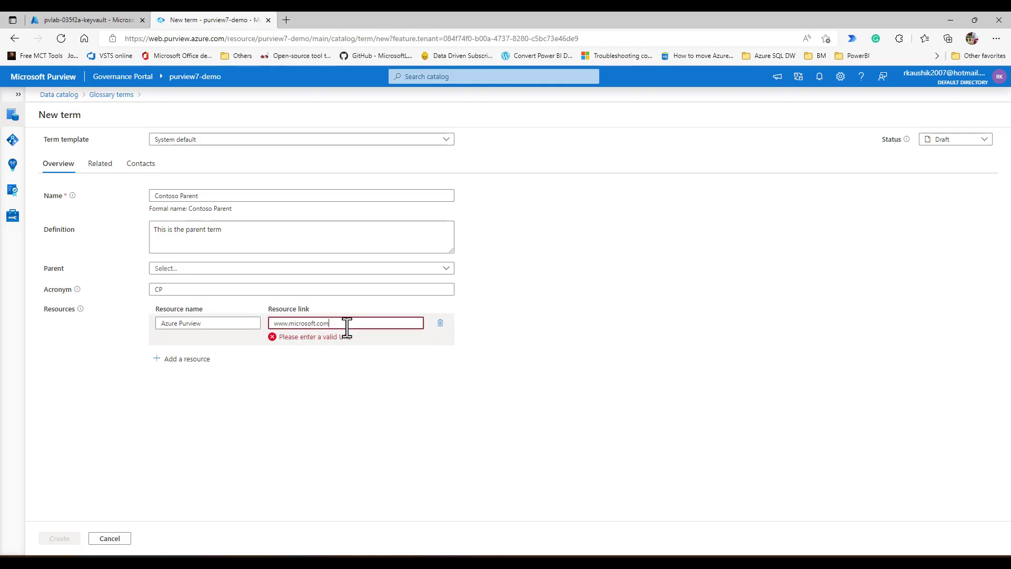
key("Home")
type("http://")
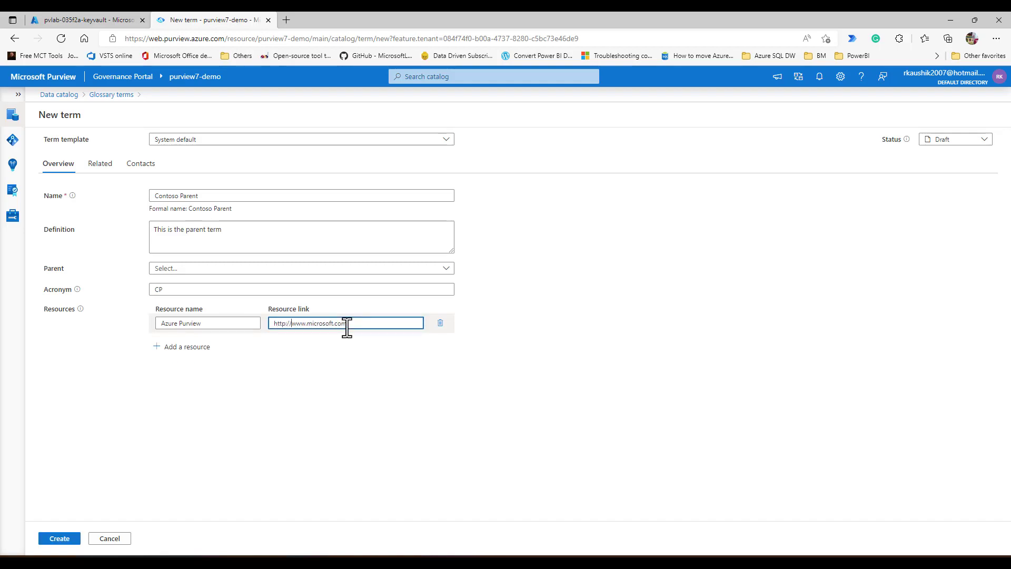
left_click(59, 539)
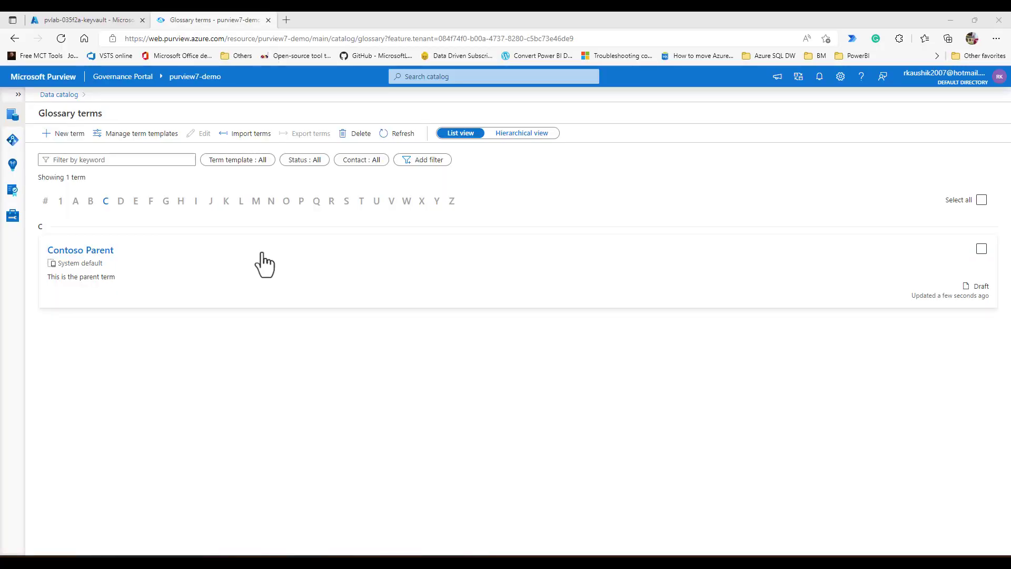
- Start a new term template named Contoso Template with the description Contoso Template
left_click(72, 141)
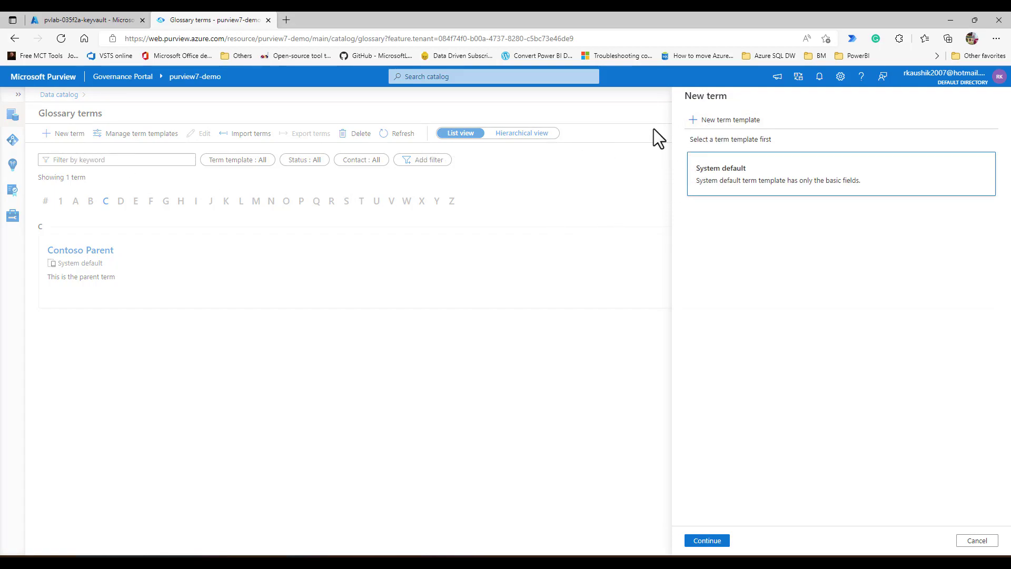
left_click(702, 125)
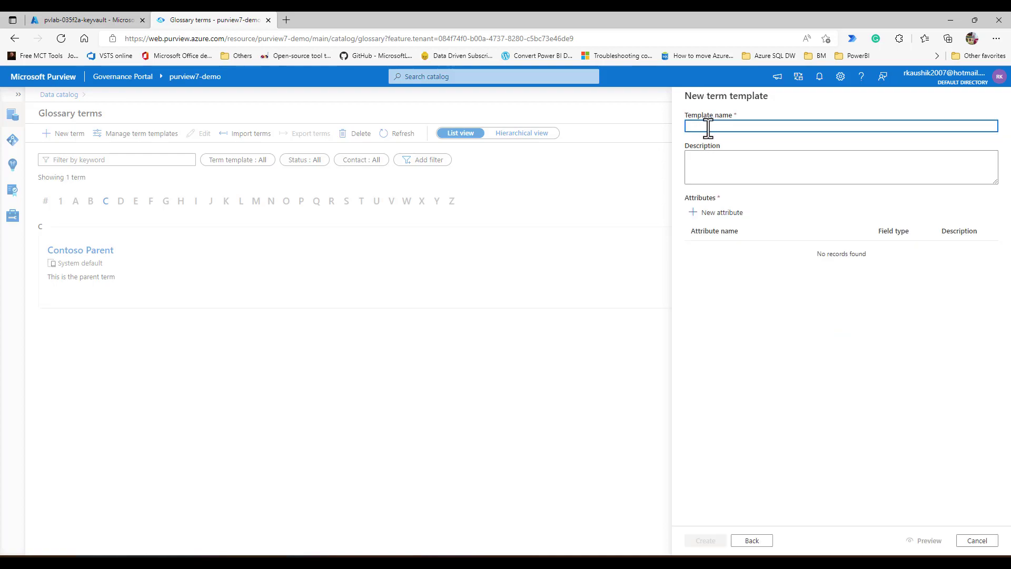
type("Contoso Template")
- Add an attribute named Business Unit to the template and set its field type to Single choice
left_click(718, 215)
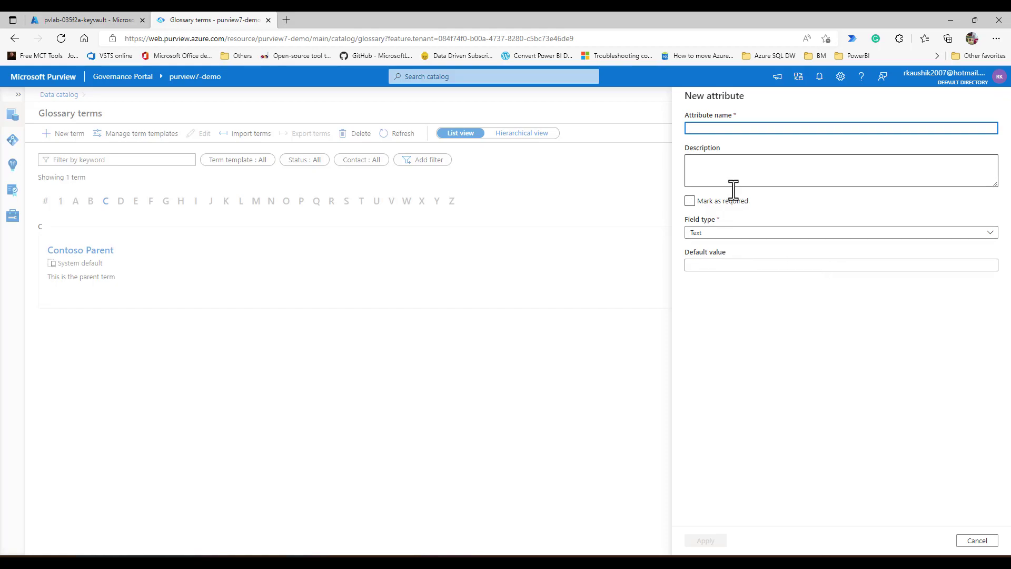
type("Busi")
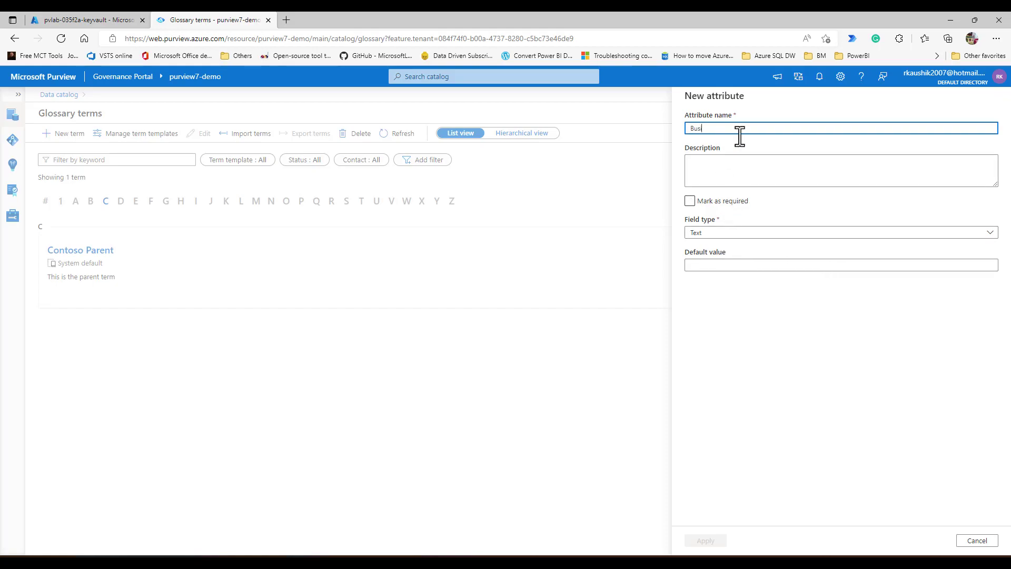
type("ness Unit")
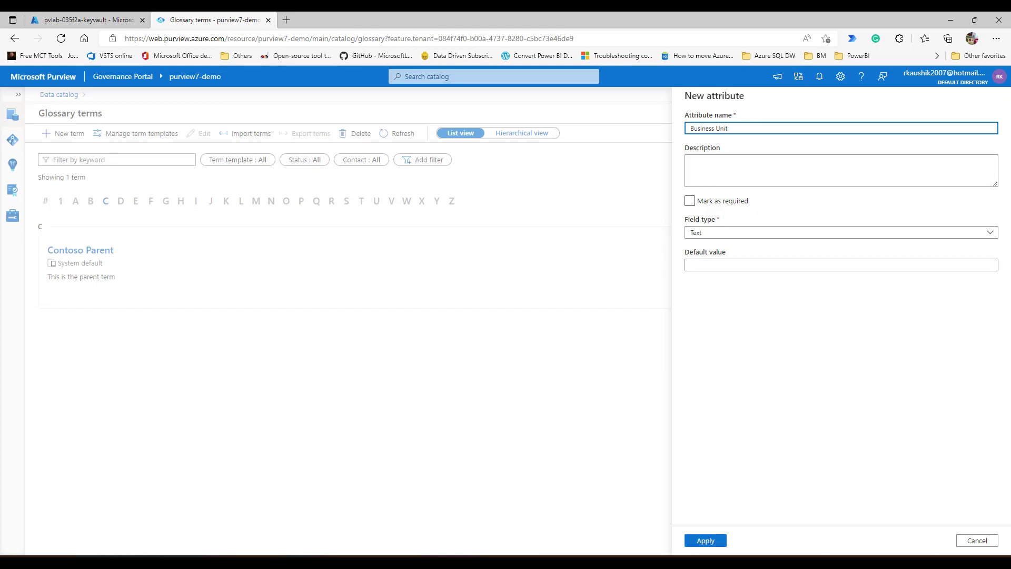
left_click(765, 232)
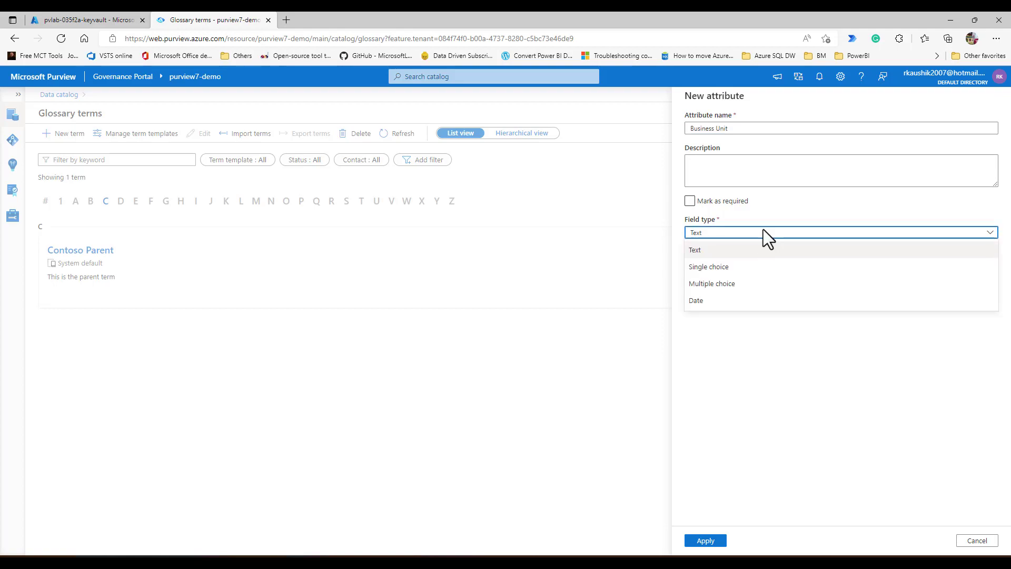
left_click(739, 266)
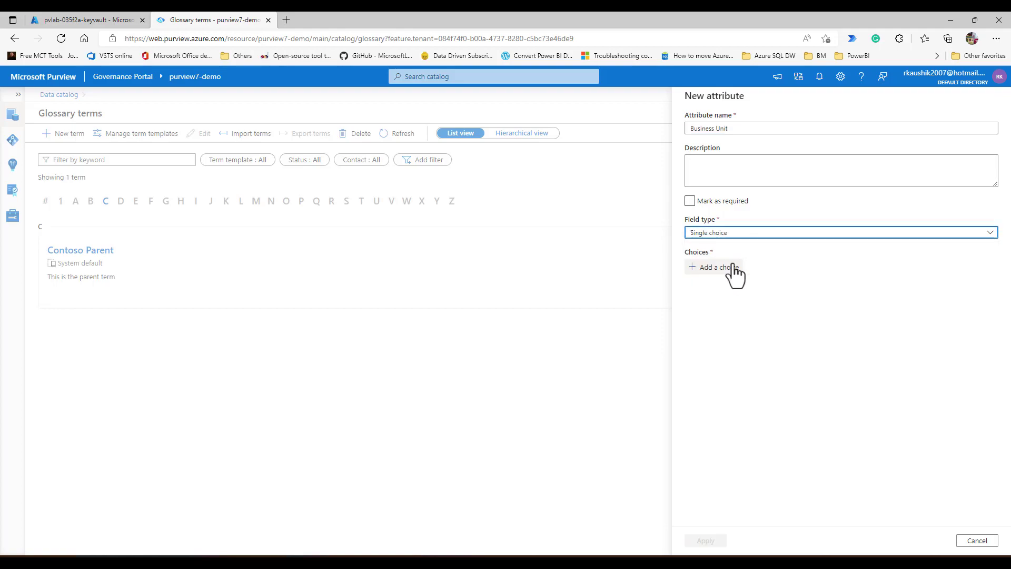
- Add the choices Sales, Marketting and Finance to the Business Unit attribute
left_click(704, 268)
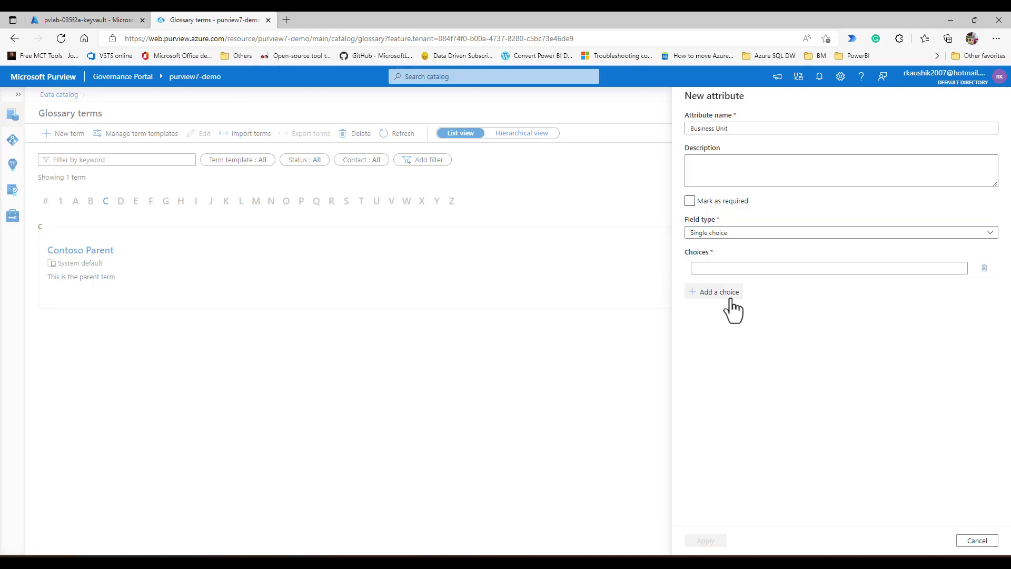
left_click(727, 269)
type("Sales")
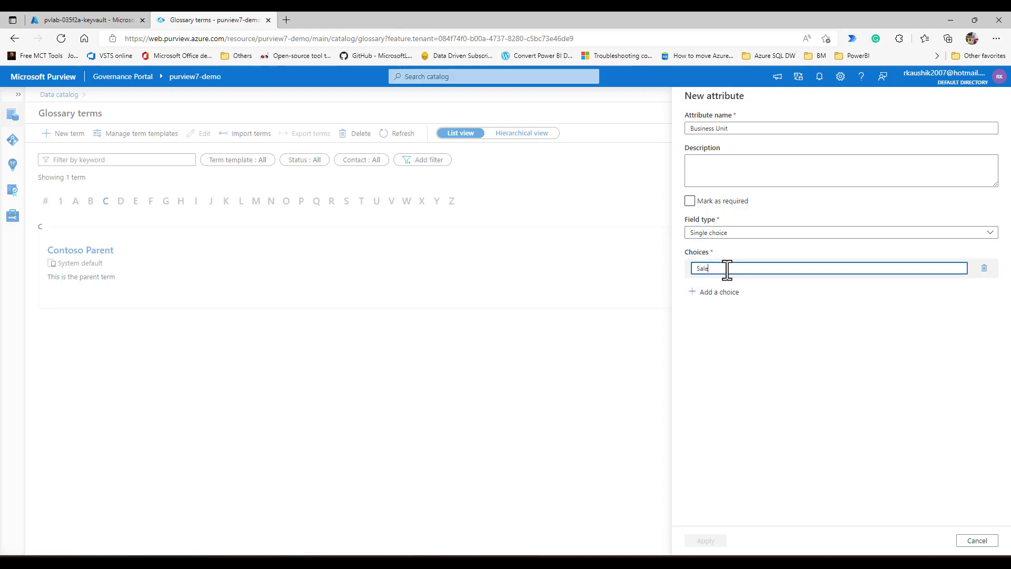
left_click(711, 300)
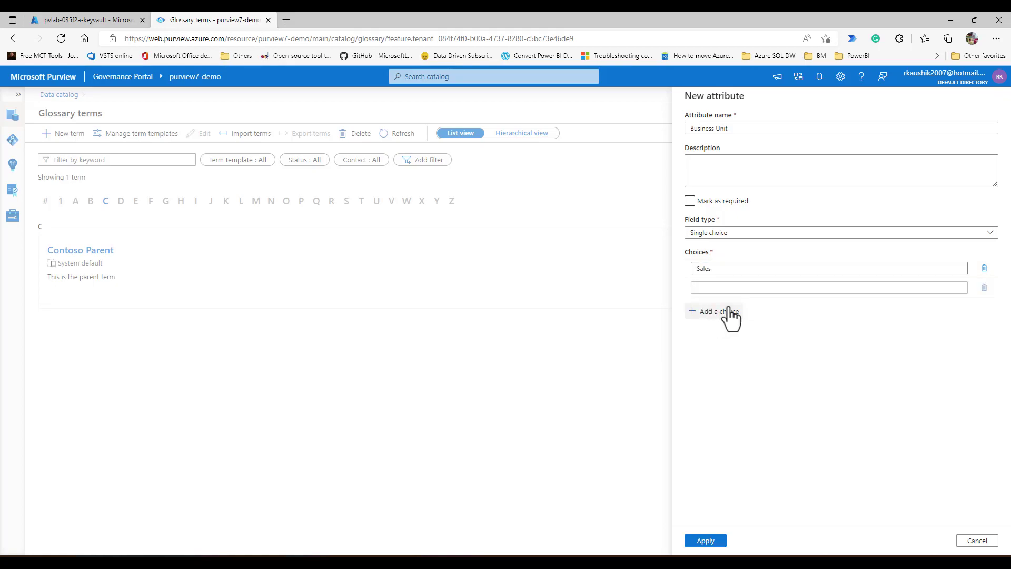
left_click(767, 291)
type("Marketting")
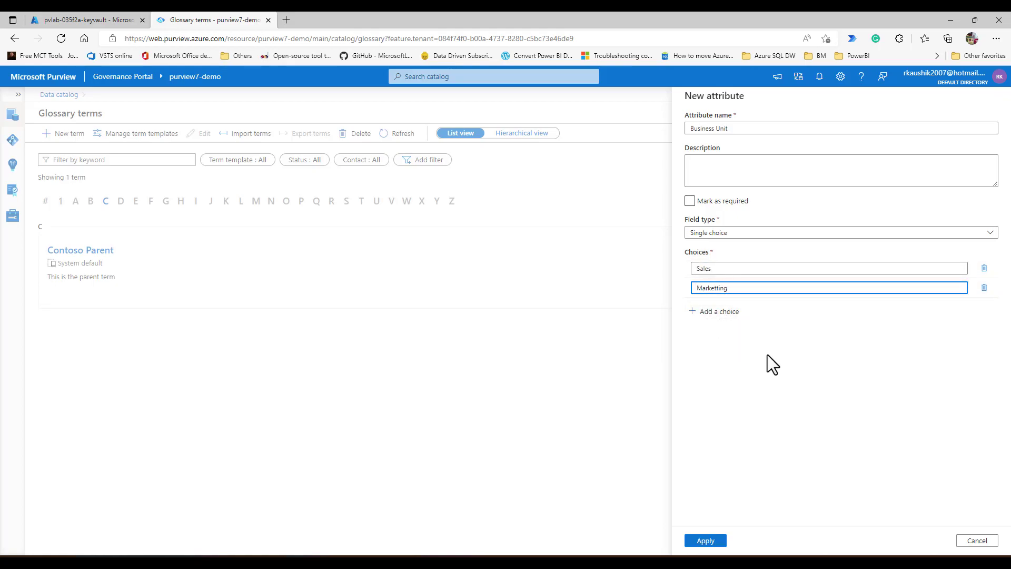
left_click(718, 320)
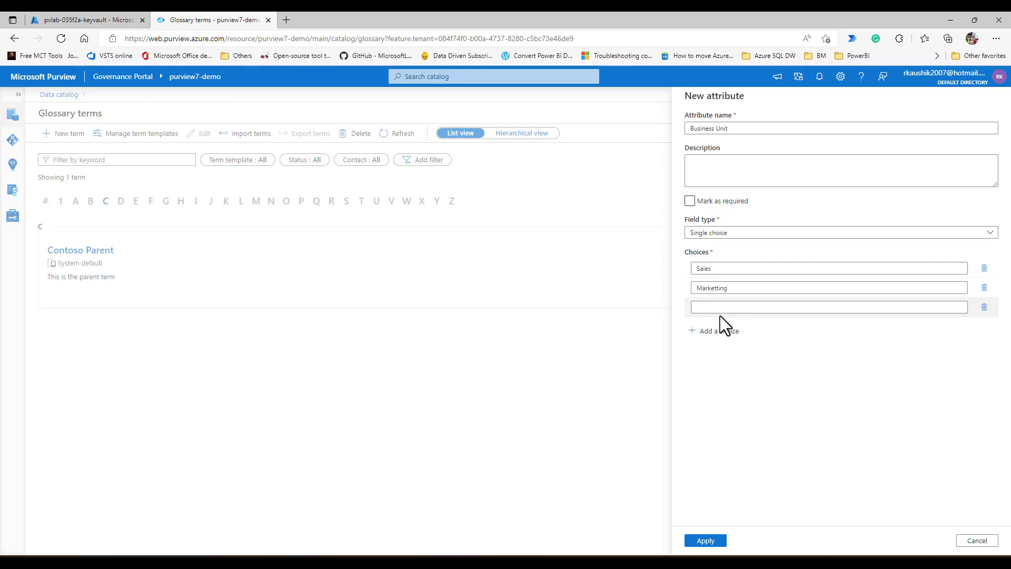
left_click(730, 308)
type("Finance")
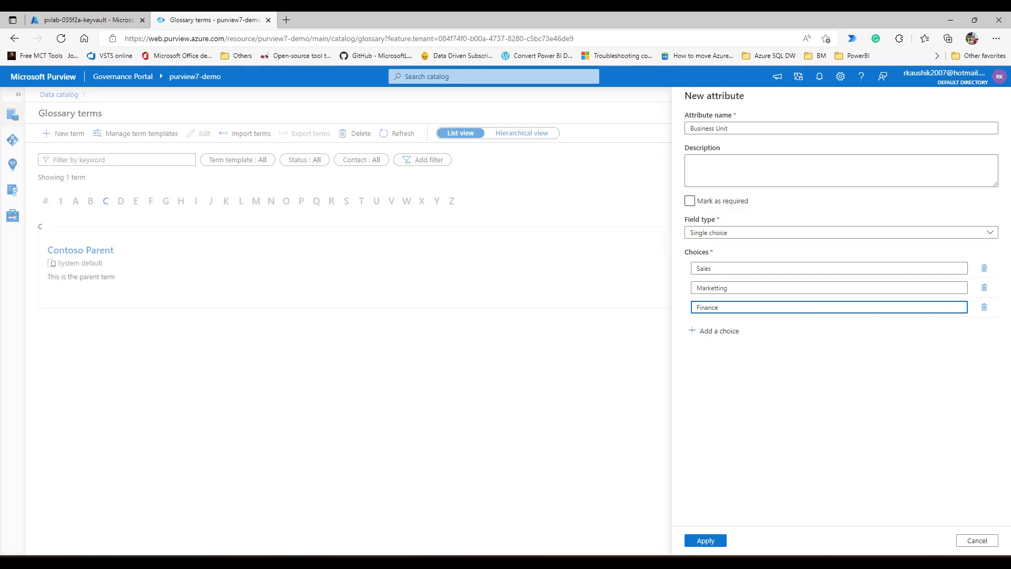
- Add the choices HR and IT, apply the attribute and create the term template, closing the template selection without starting a term
left_click(714, 332)
left_click(716, 328)
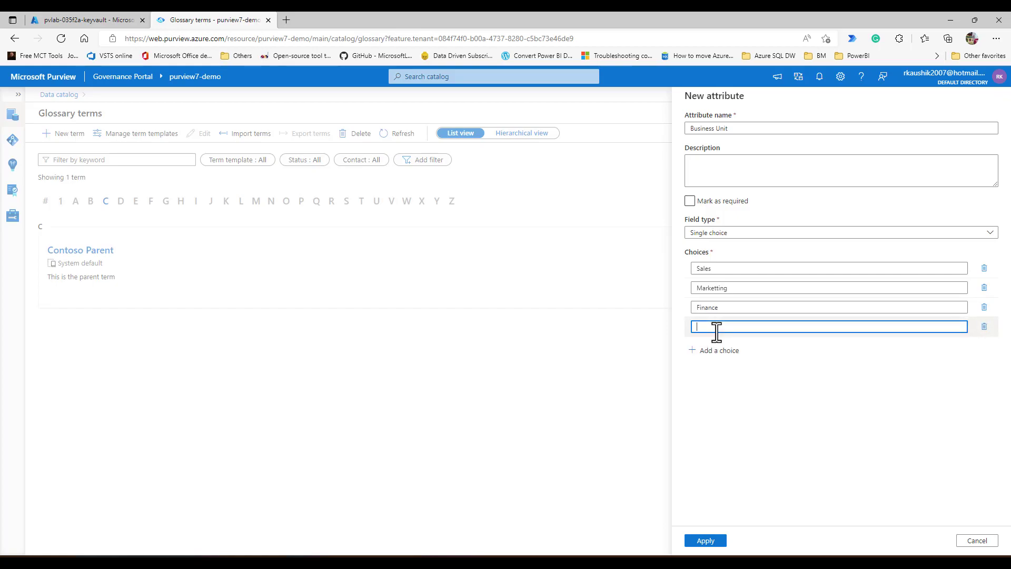
type("HR")
left_click(701, 351)
left_click(705, 348)
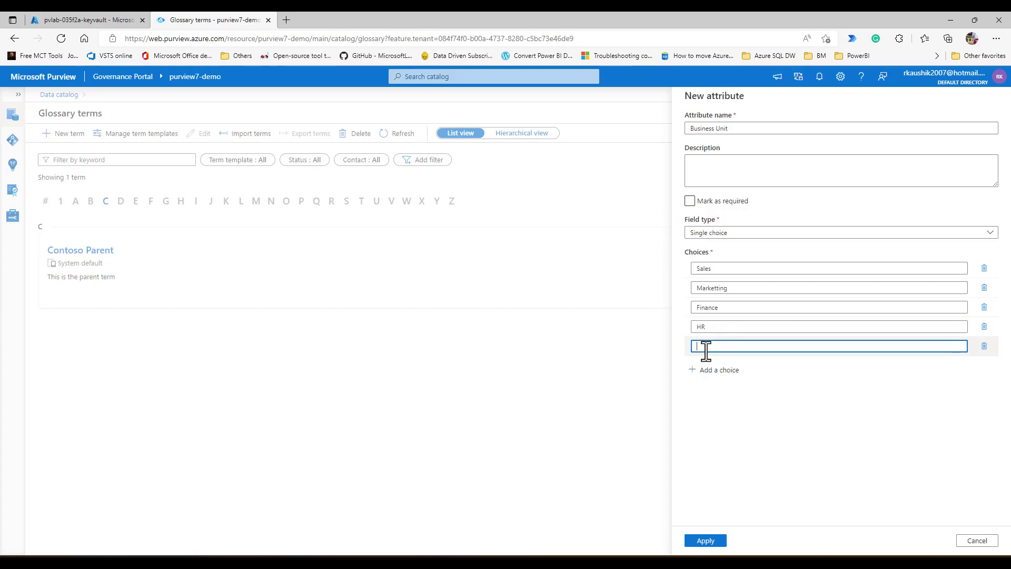
type("IT")
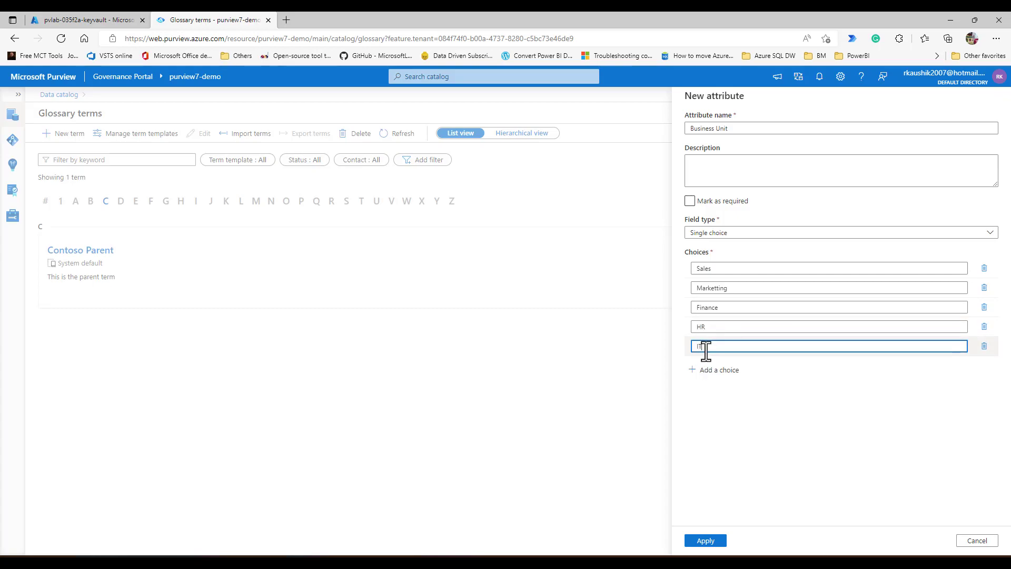
left_click(704, 541)
left_click(709, 542)
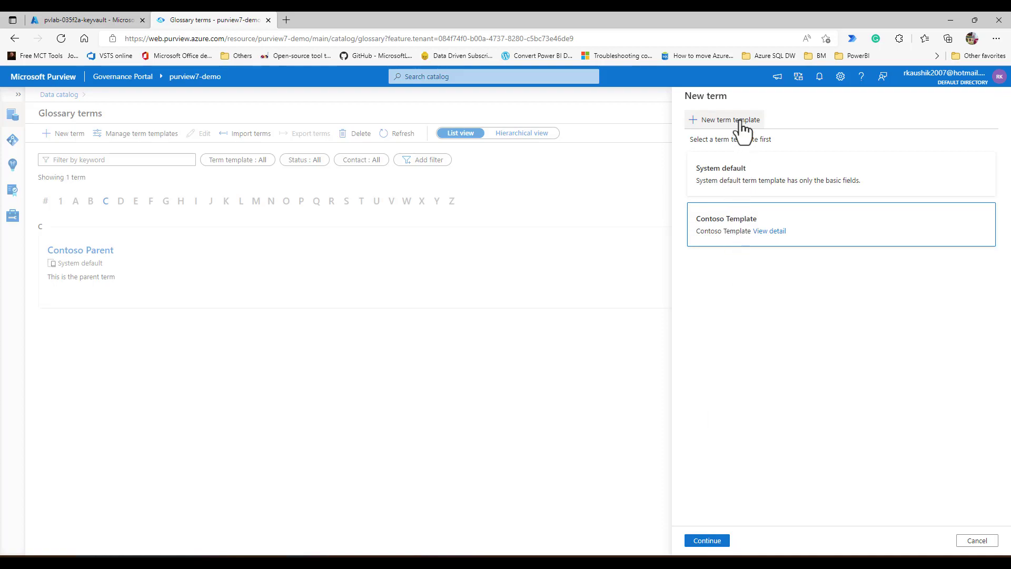
left_click(975, 541)
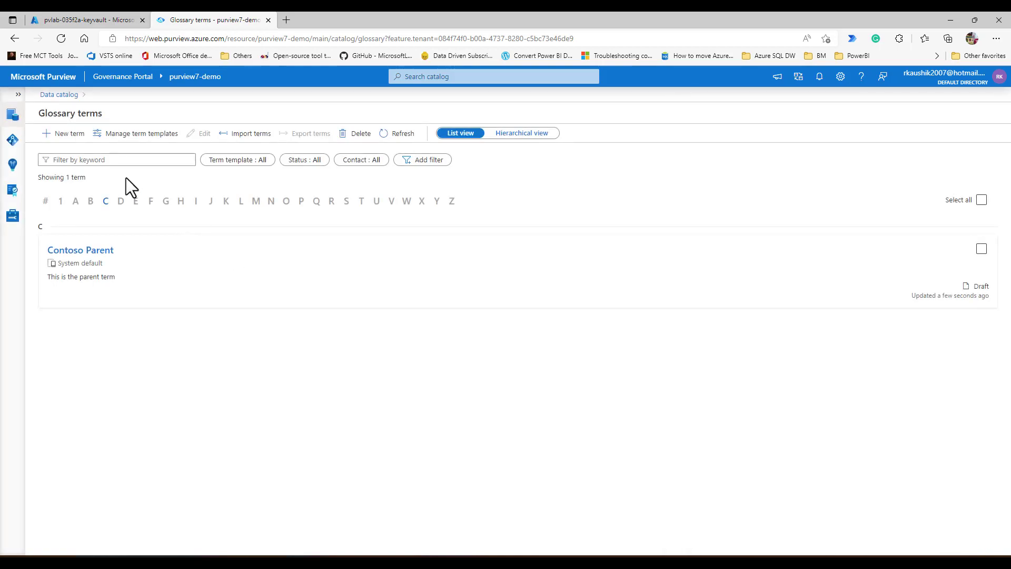
- Start a new glossary term based on Contoso Template
left_click(68, 133)
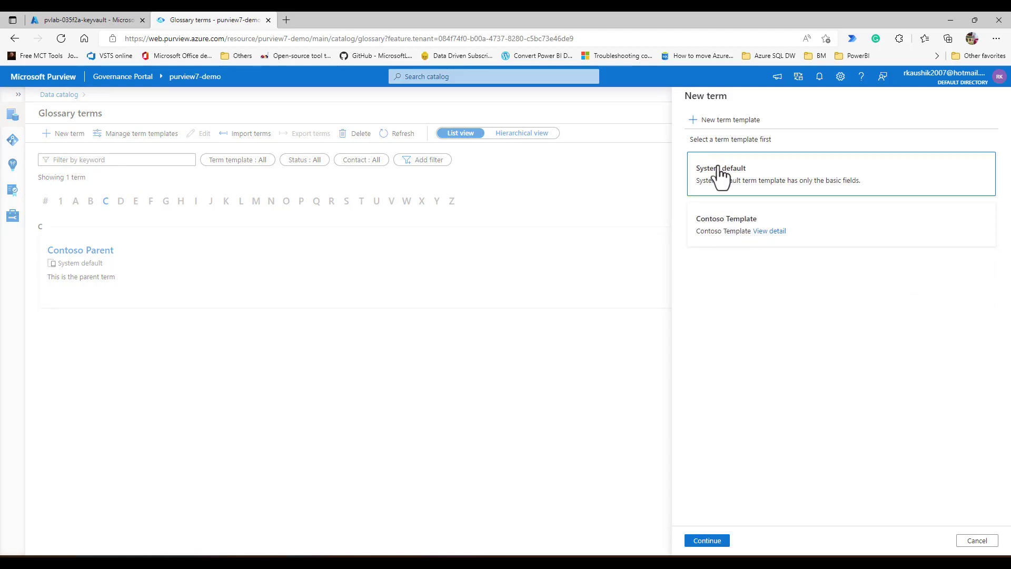
left_click(731, 227)
left_click(707, 540)
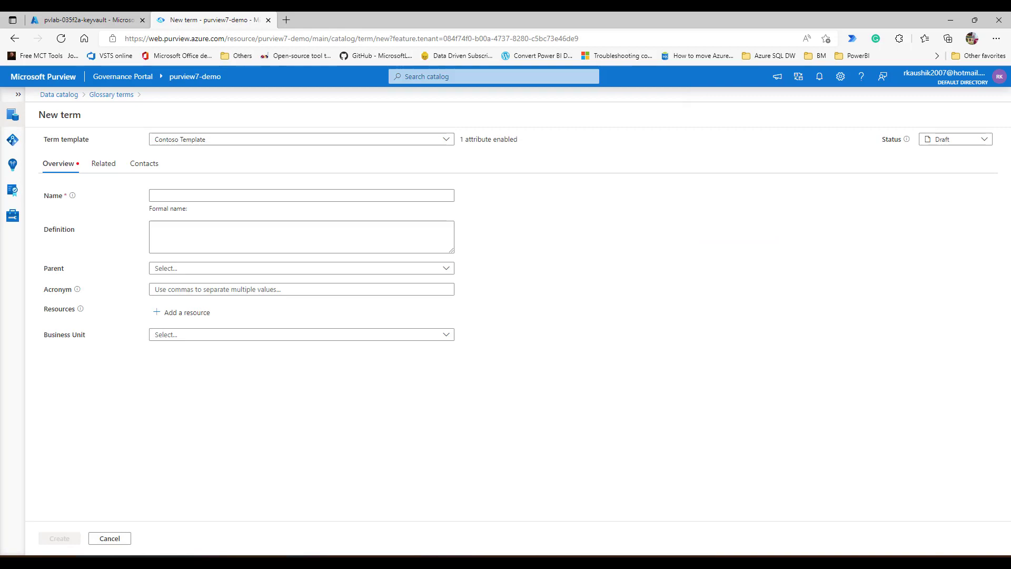
- Name the term Contoso Child and define it as "This is the long description of the Term"
left_click(195, 198)
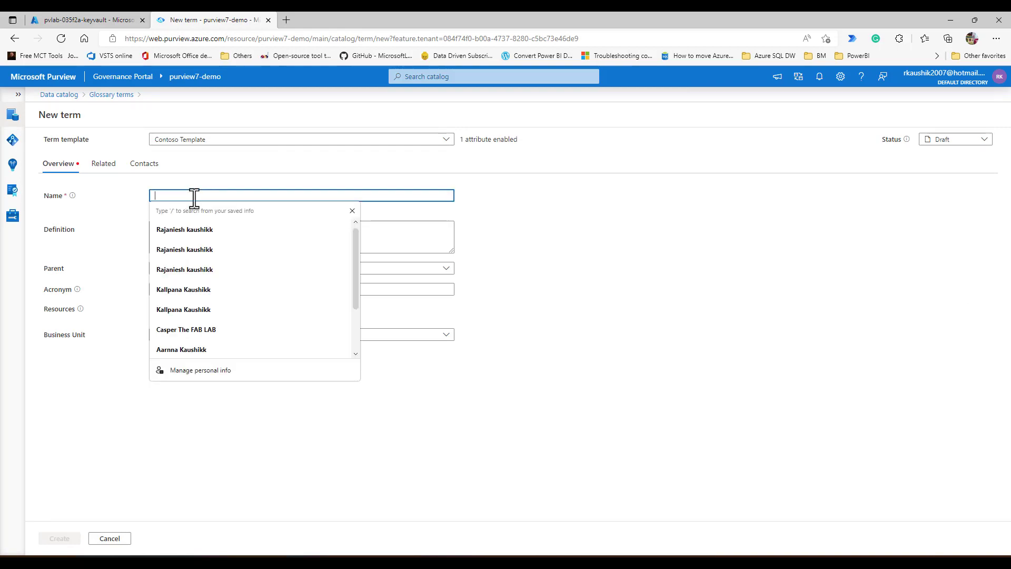
left_click(500, 194)
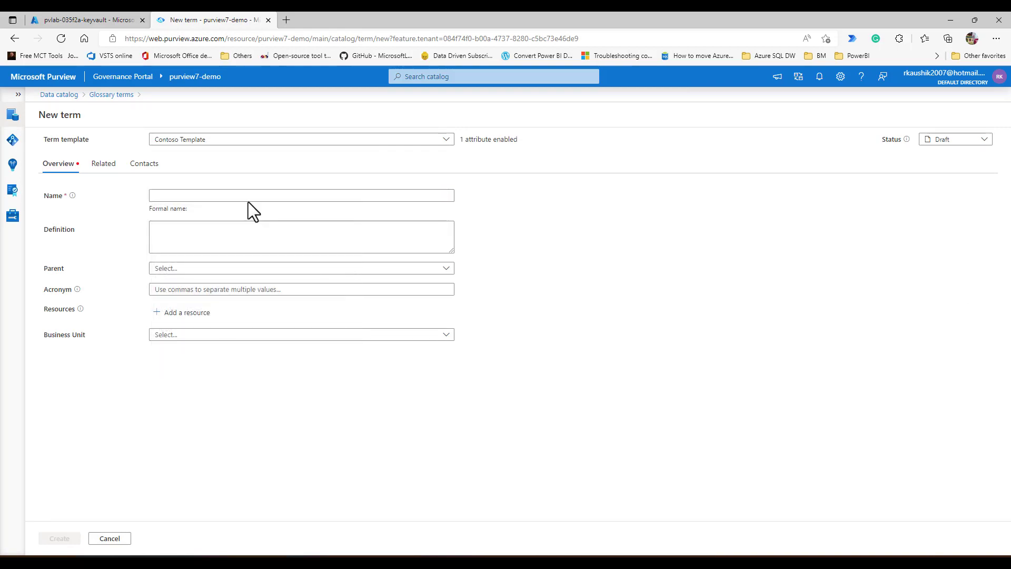
left_click(187, 194)
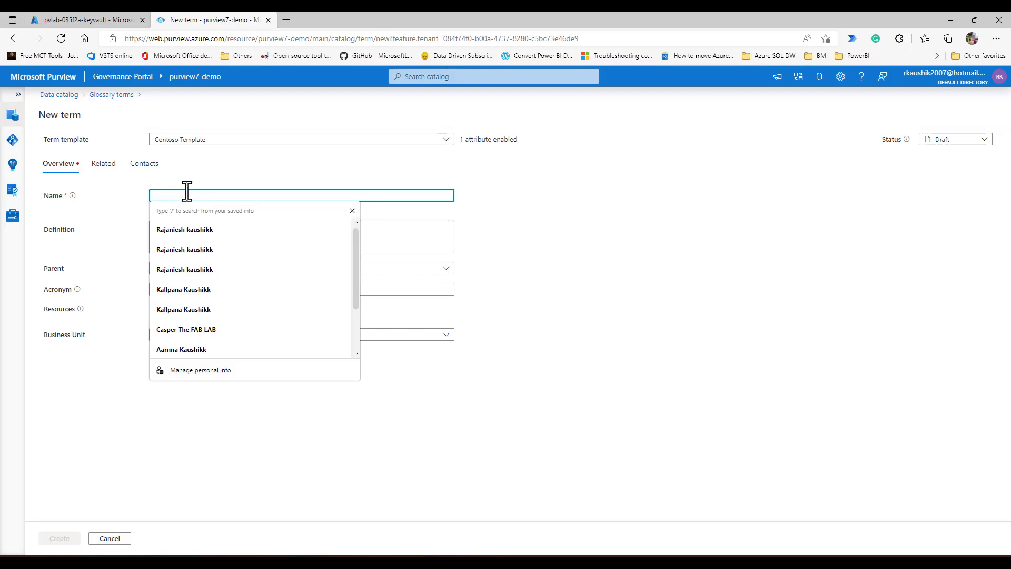
type("Contoso Child")
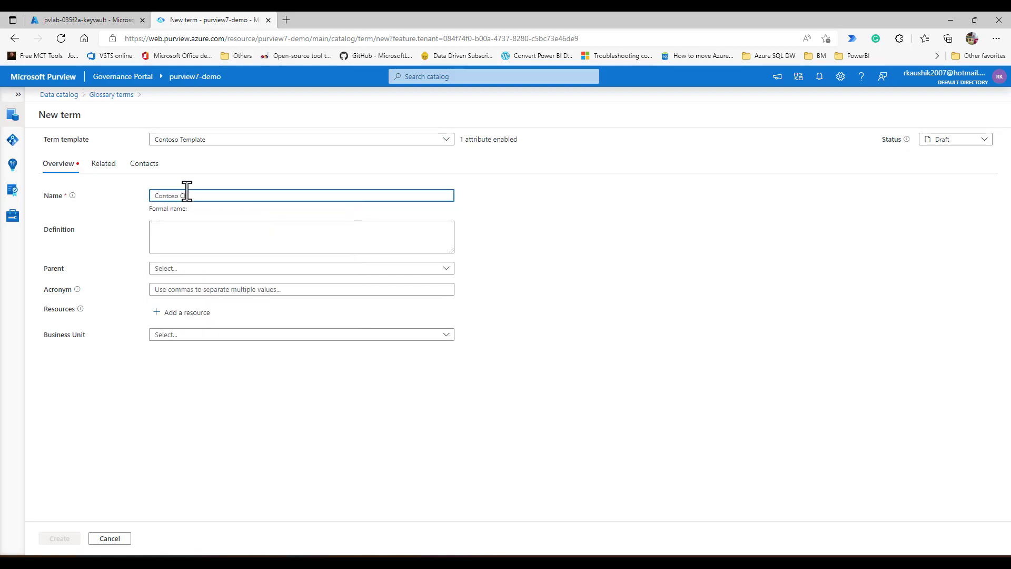
left_click(190, 233)
type("Th")
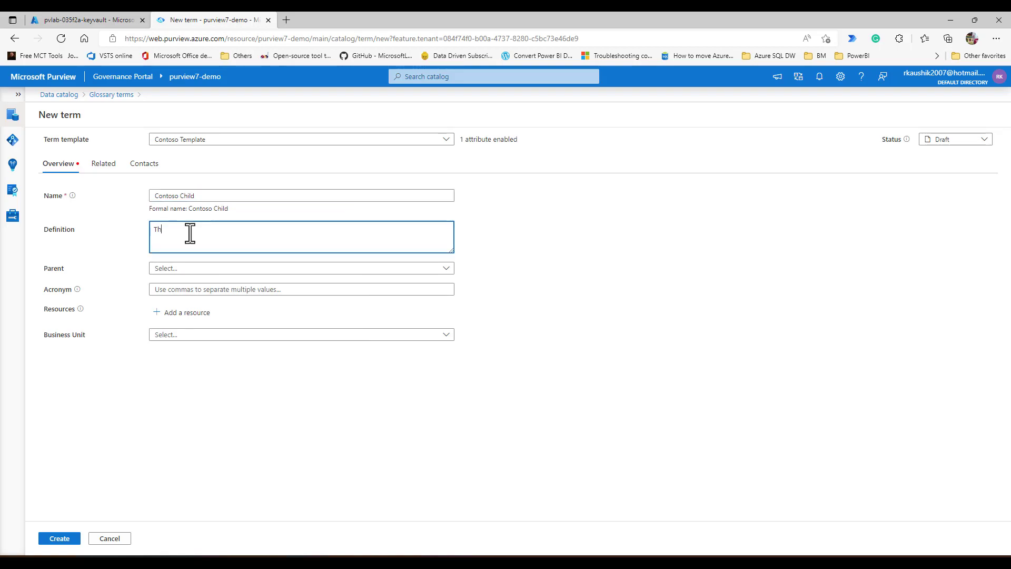
type("is is the long description of the Term")
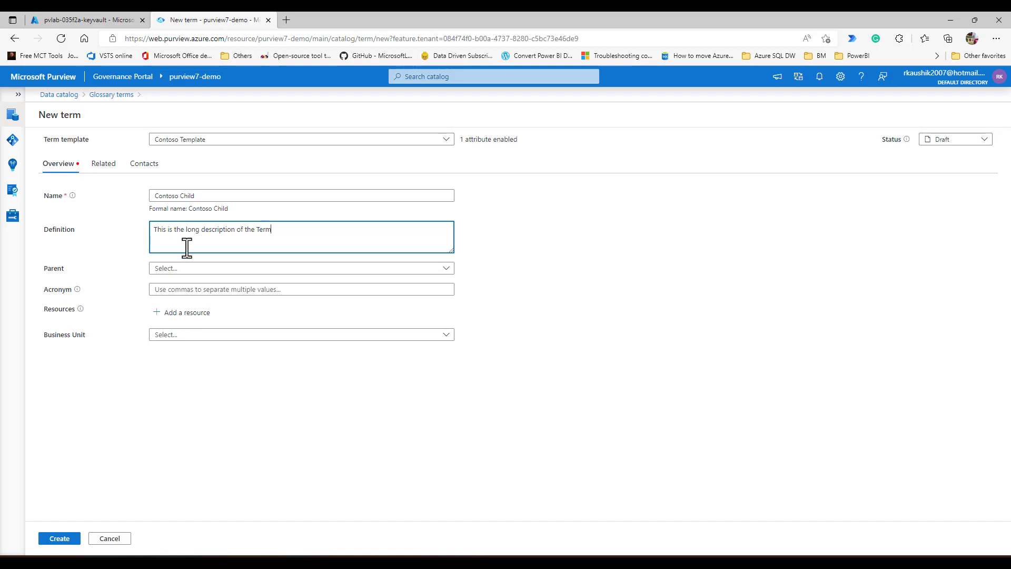
- Set the term's parent to Contoso Parent and its Business Unit to Marketting, and create the term
left_click(181, 270)
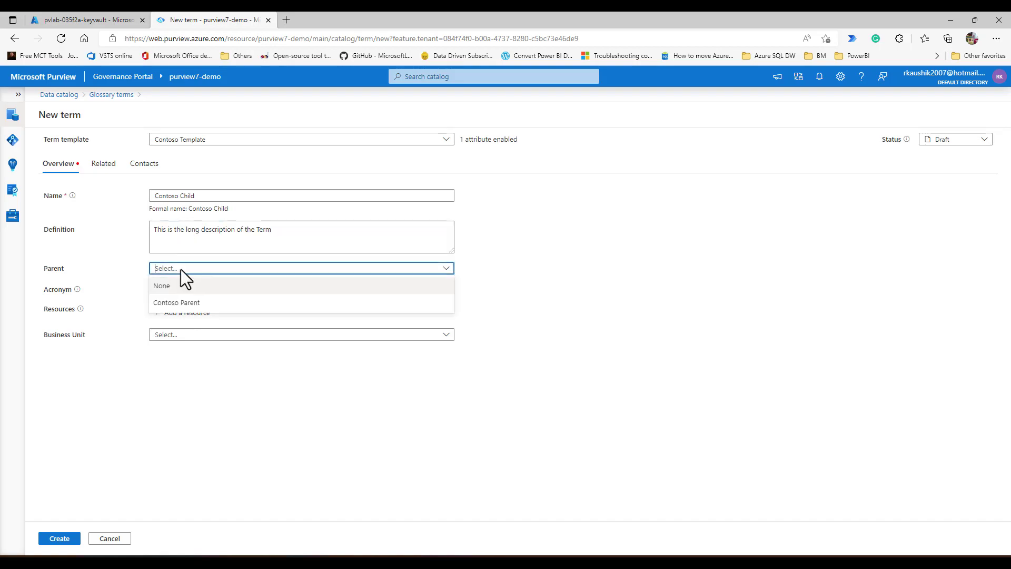
left_click(185, 304)
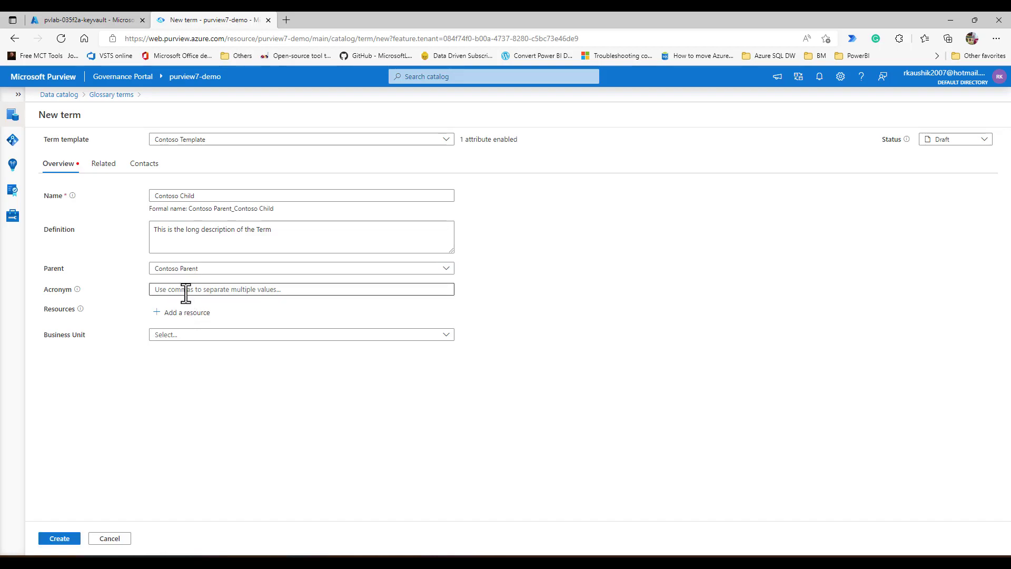
left_click(167, 333)
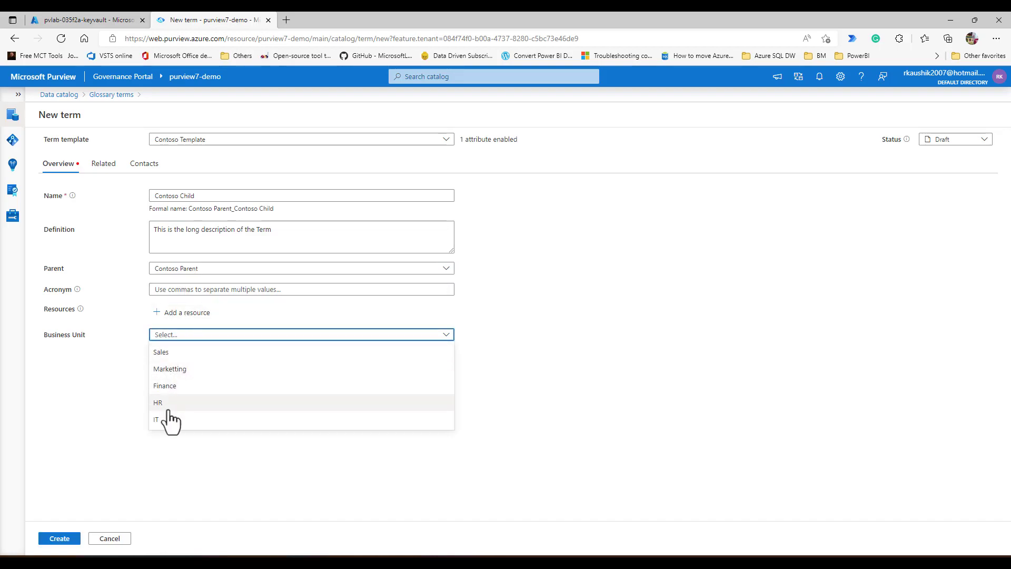
left_click(178, 371)
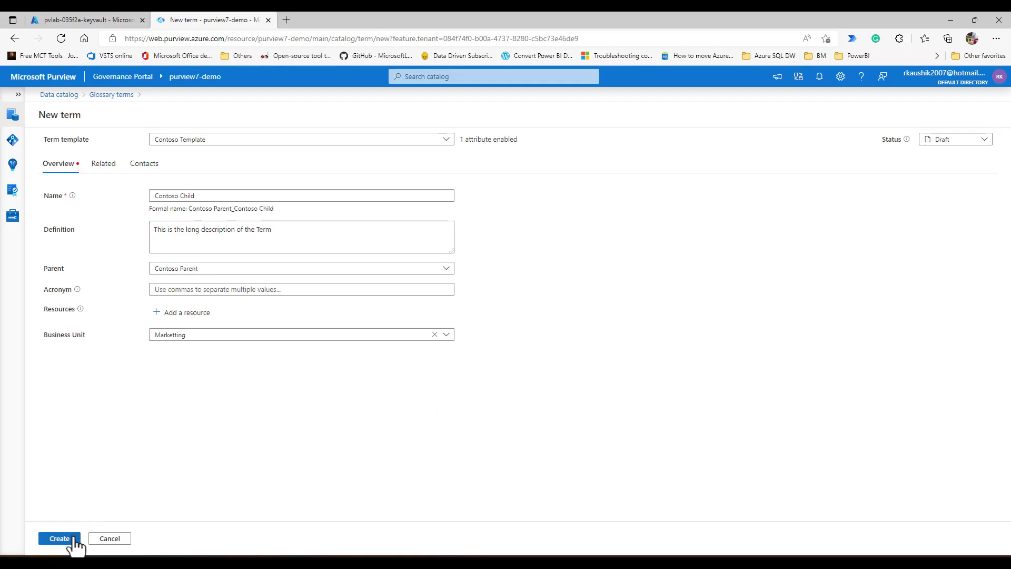
left_click(73, 539)
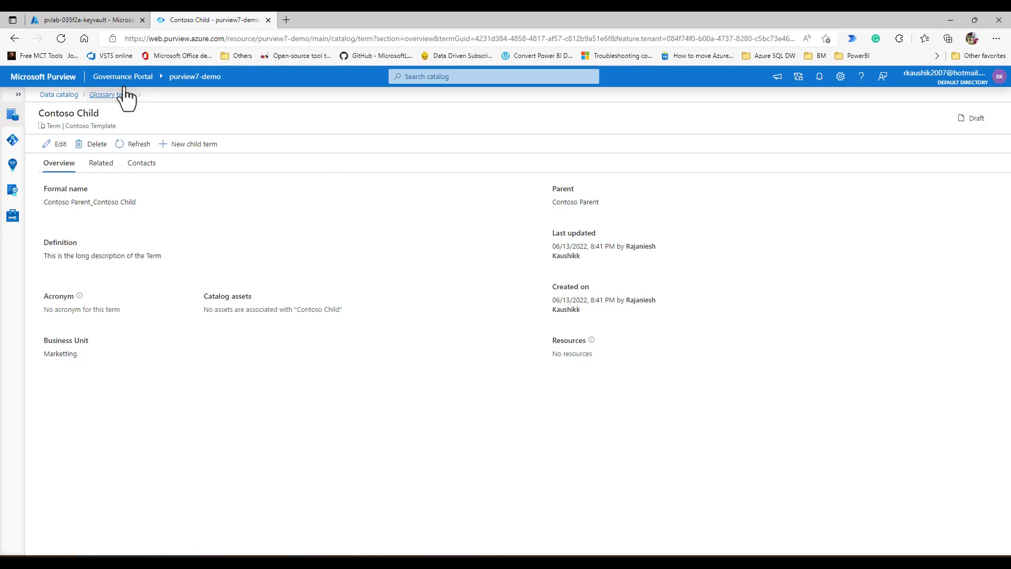
- Return to the glossary terms and display them in the hierarchical view
left_click(113, 95)
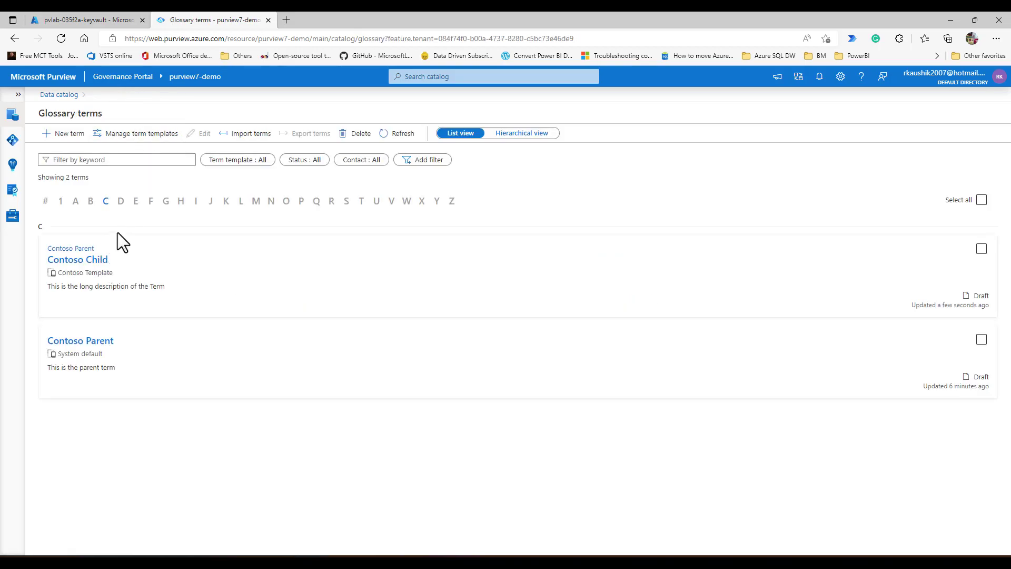
left_click(543, 135)
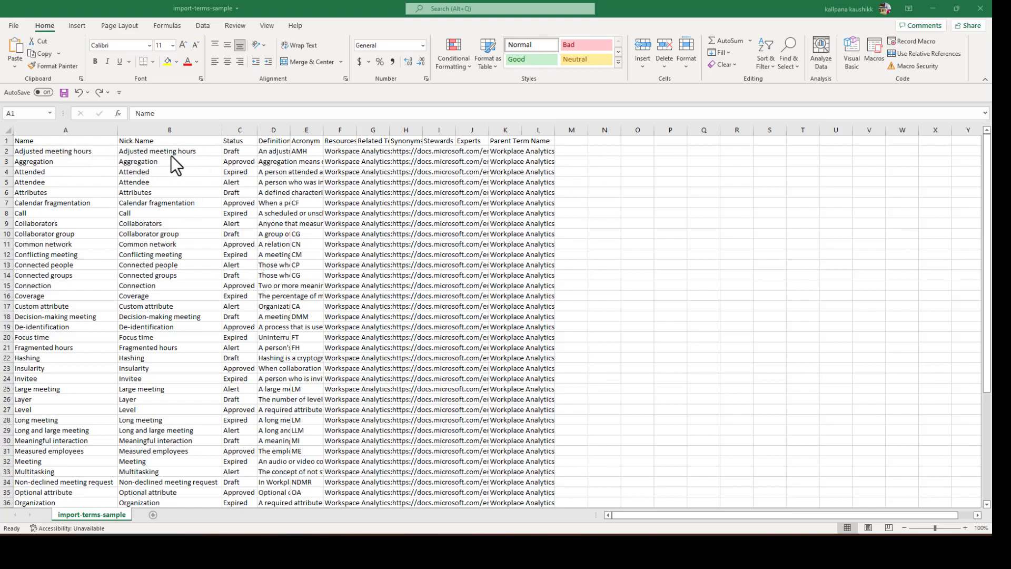
- Widen the Resources column in the import-terms-sample sheet
left_click(311, 143)
left_click(355, 137)
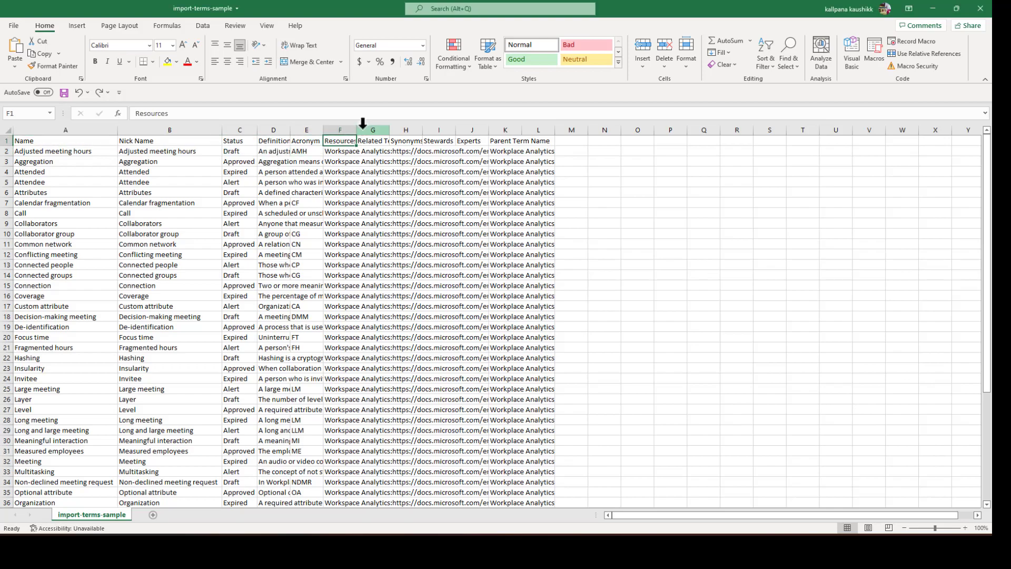
left_click_drag(358, 130, 403, 131)
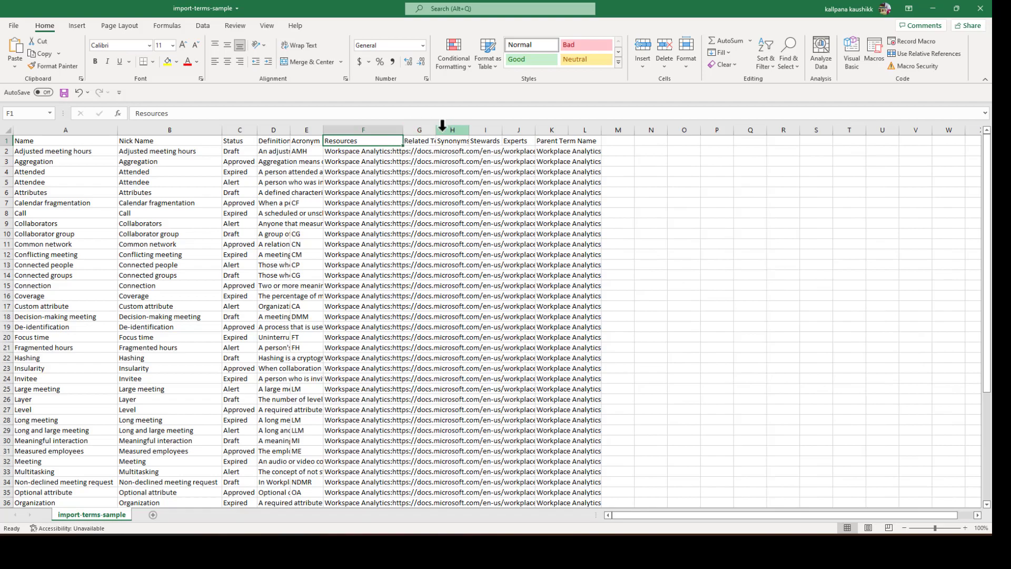
- Fit the widths of the Related Terms, Synonyms and Parent Term Name columns to their contents in the sample sheet
double_click(439, 130)
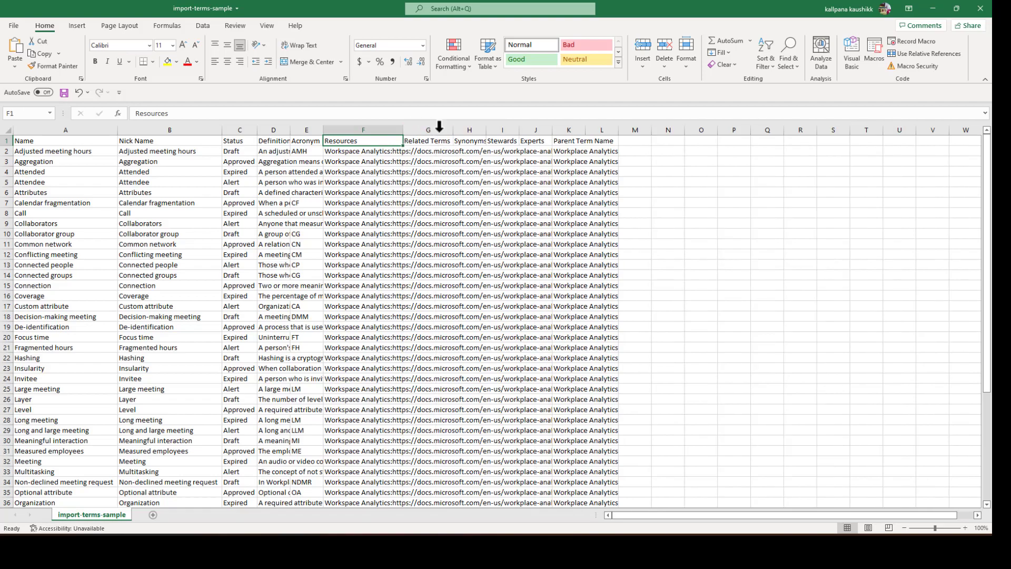
double_click(486, 131)
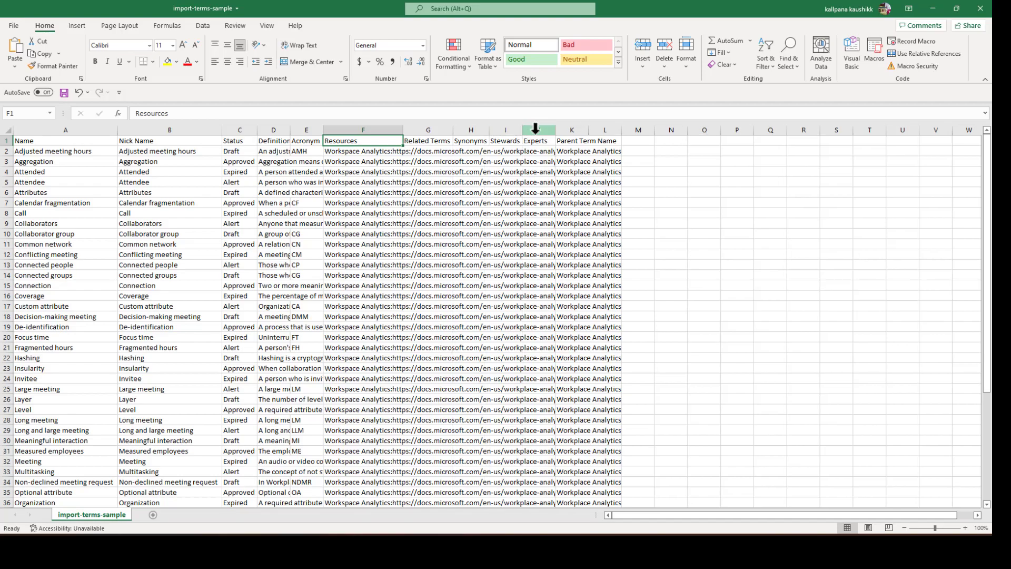
double_click(589, 131)
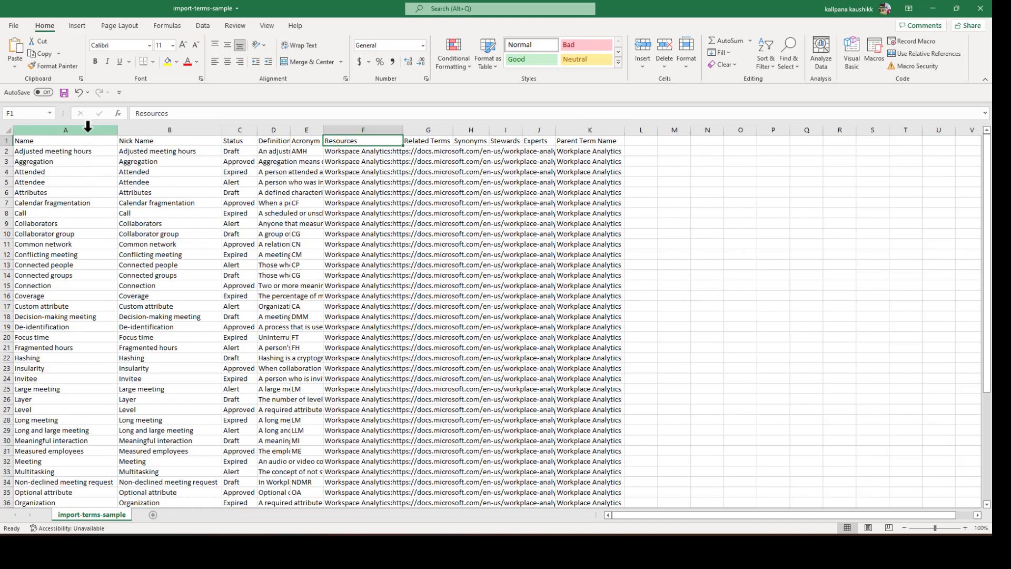
scroll(226, 248, "down", 1)
scroll(226, 249, "up", 1)
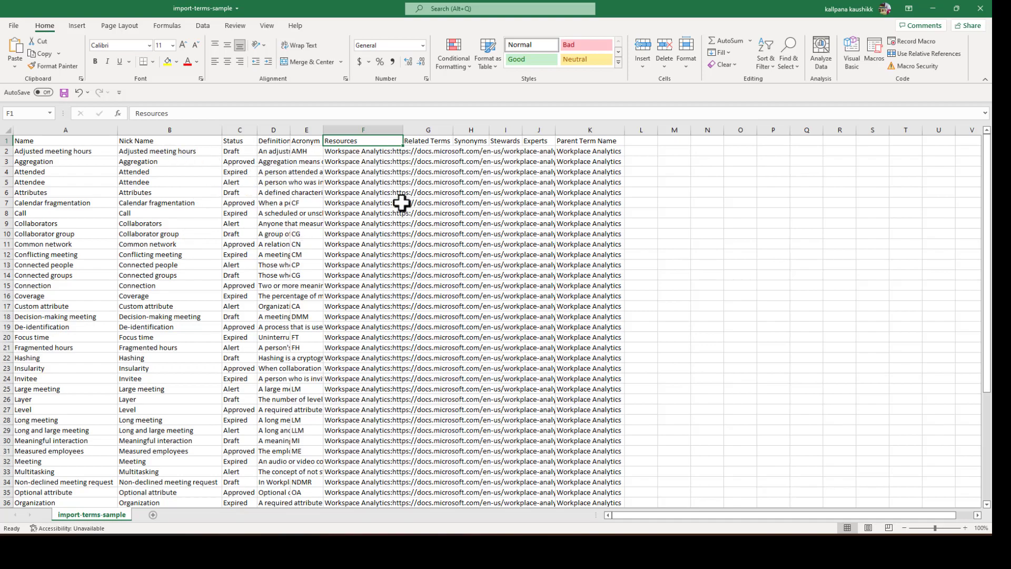
scroll(259, 347, "down", 5)
scroll(259, 348, "down", 4)
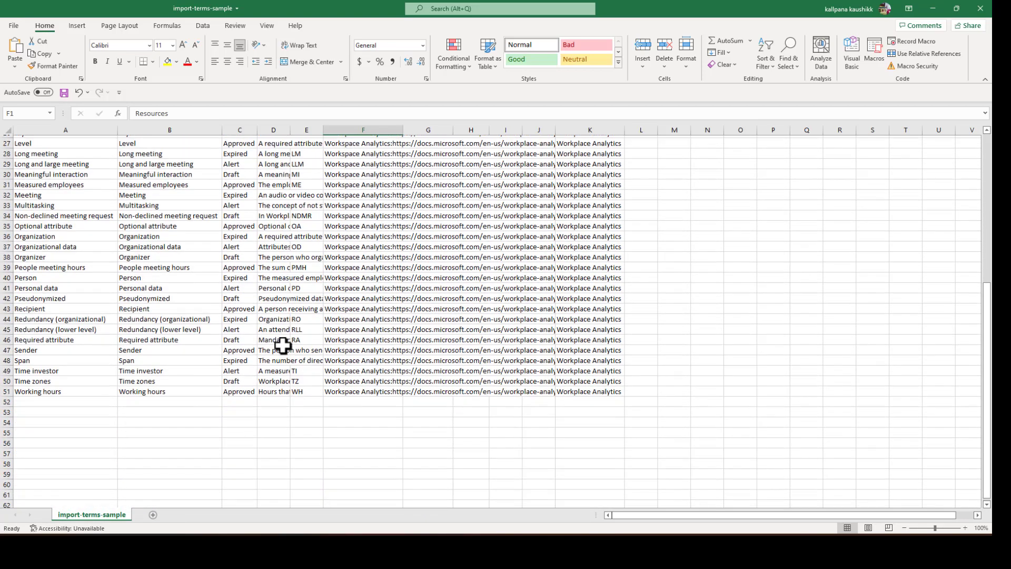
scroll(283, 343, "up", 9)
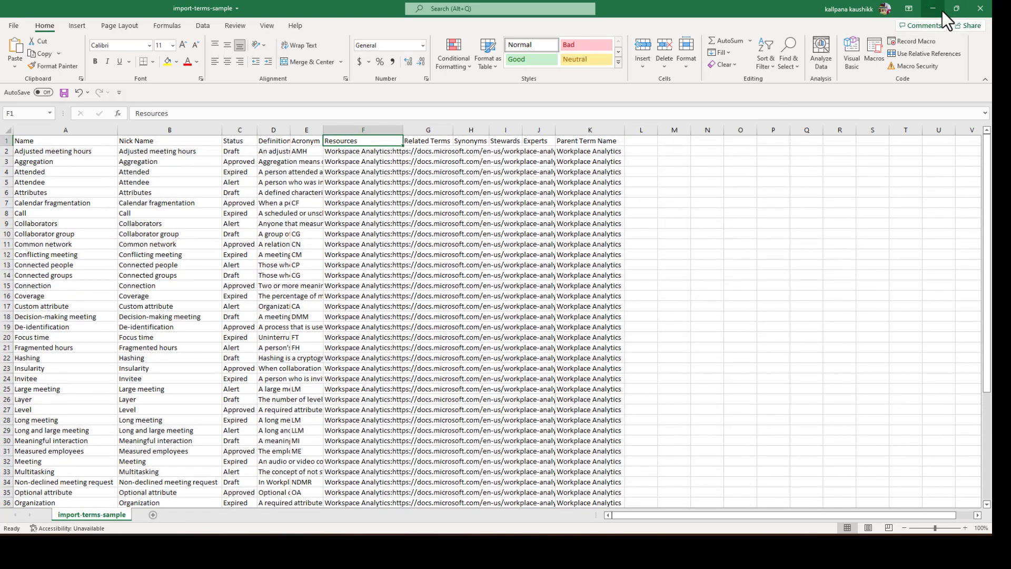
- Switch to Microsoft Purview and import import-terms-sample.csv into the glossary with the System default term template
left_click(943, 10)
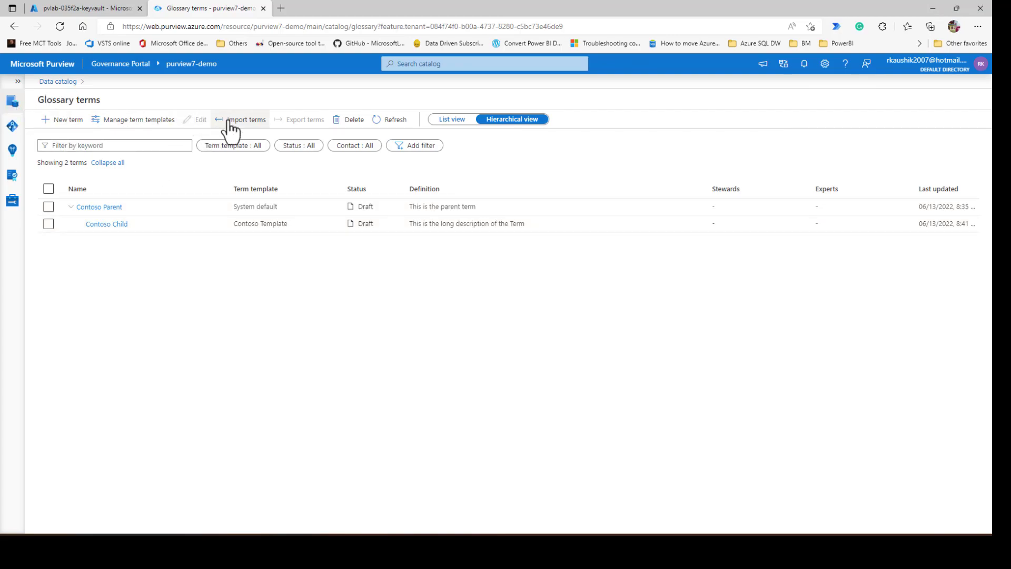
left_click(244, 126)
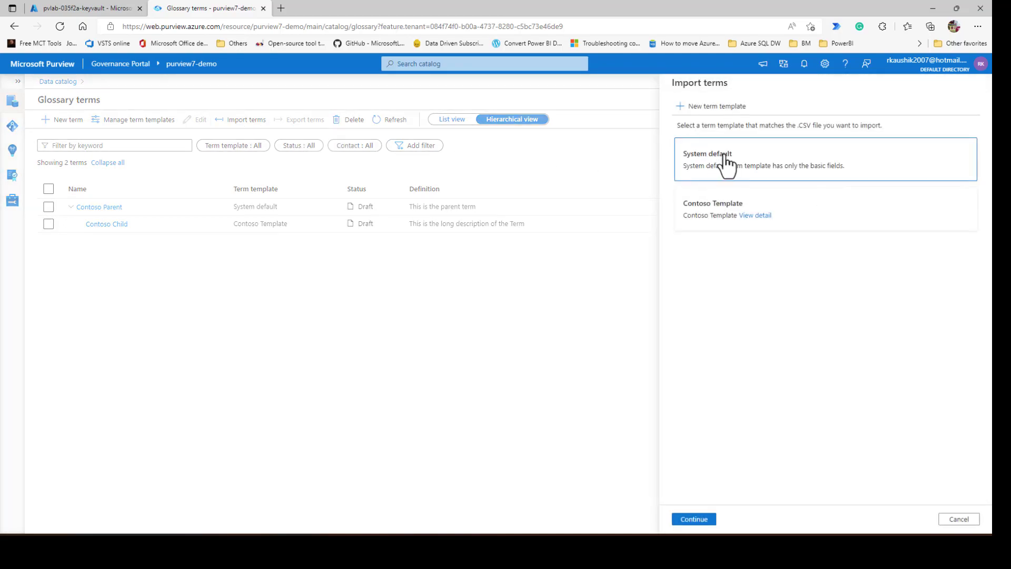
left_click(703, 521)
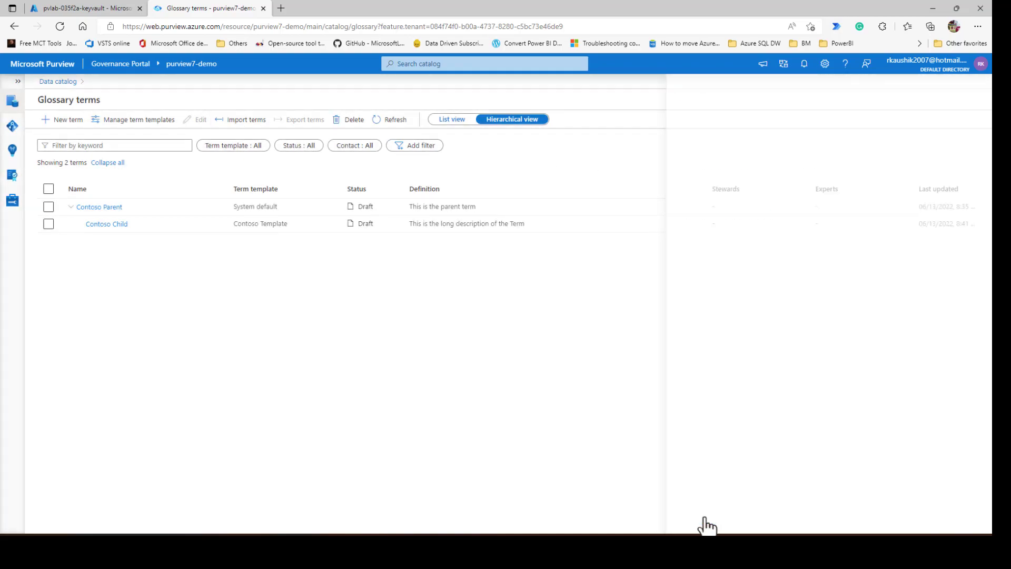
left_click(962, 121)
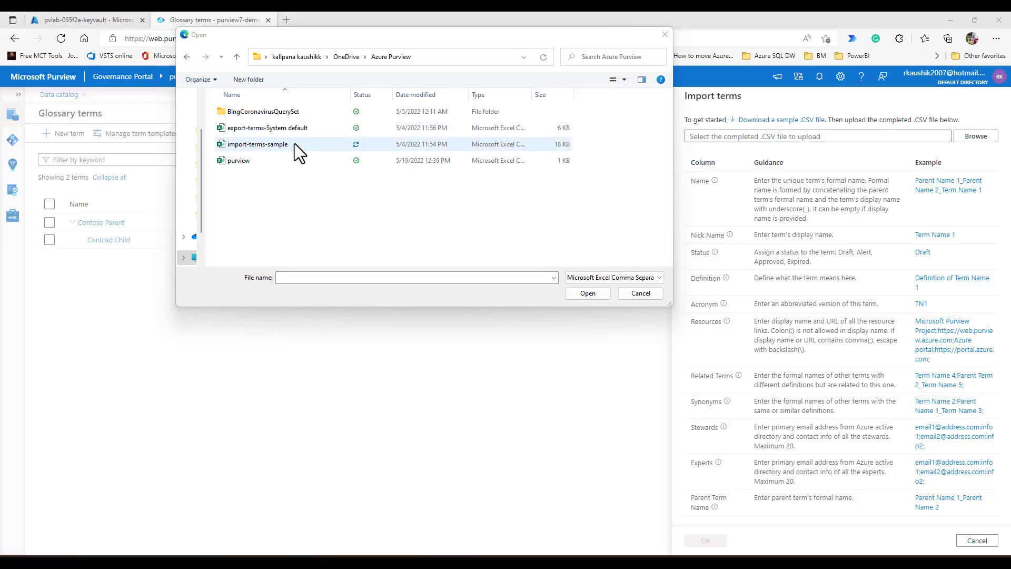
left_click(296, 144)
left_click(568, 295)
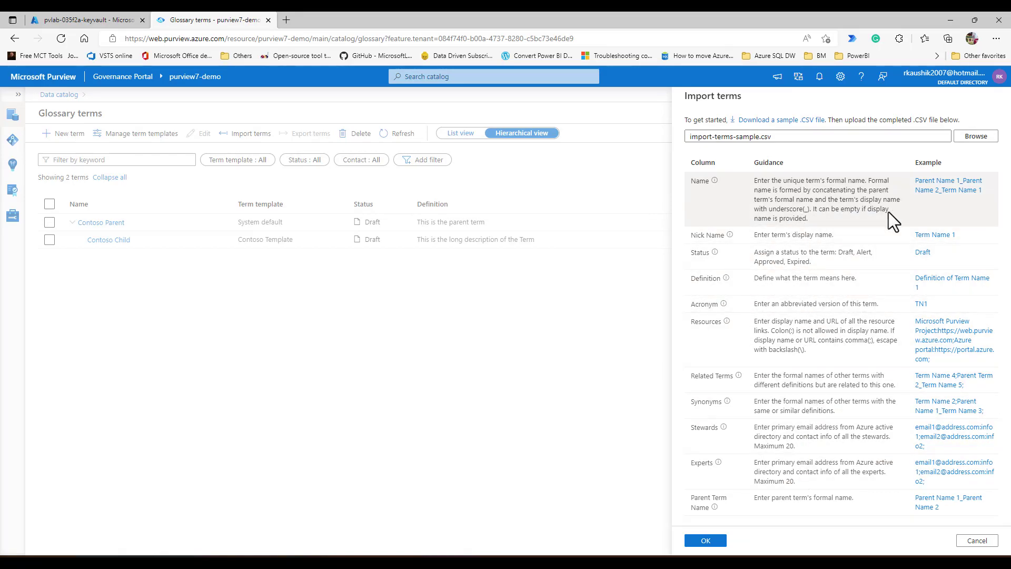
left_click(705, 541)
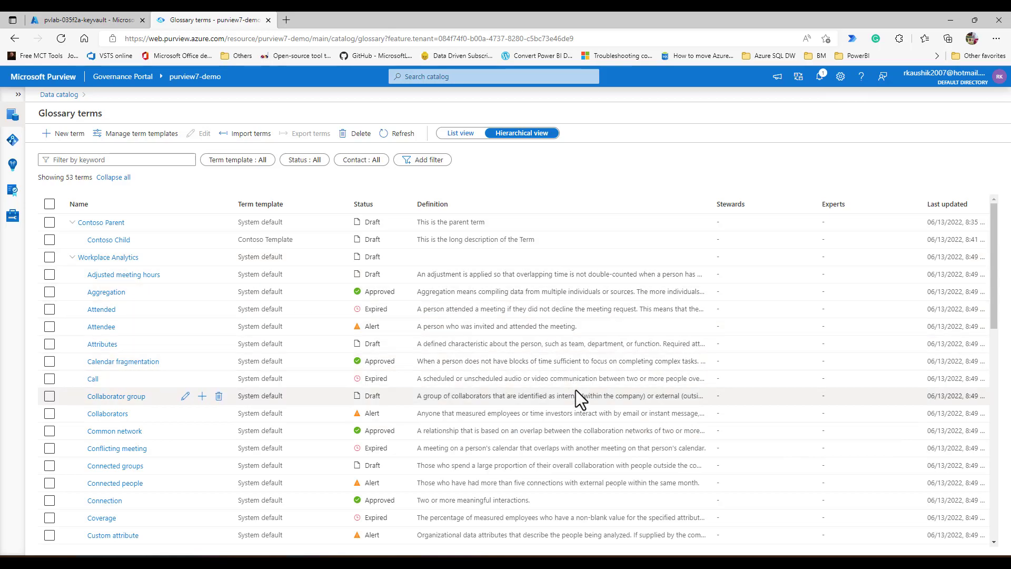
- Filter the glossary terms to the Approved status and export all the listed terms
scroll(577, 390, "down", 1)
scroll(576, 390, "up", 1)
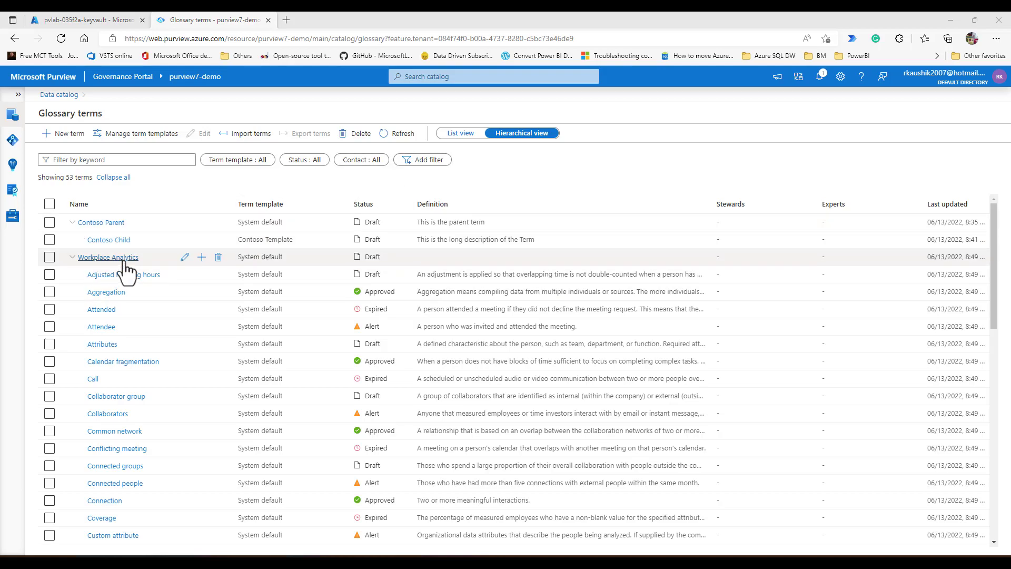
left_click(299, 161)
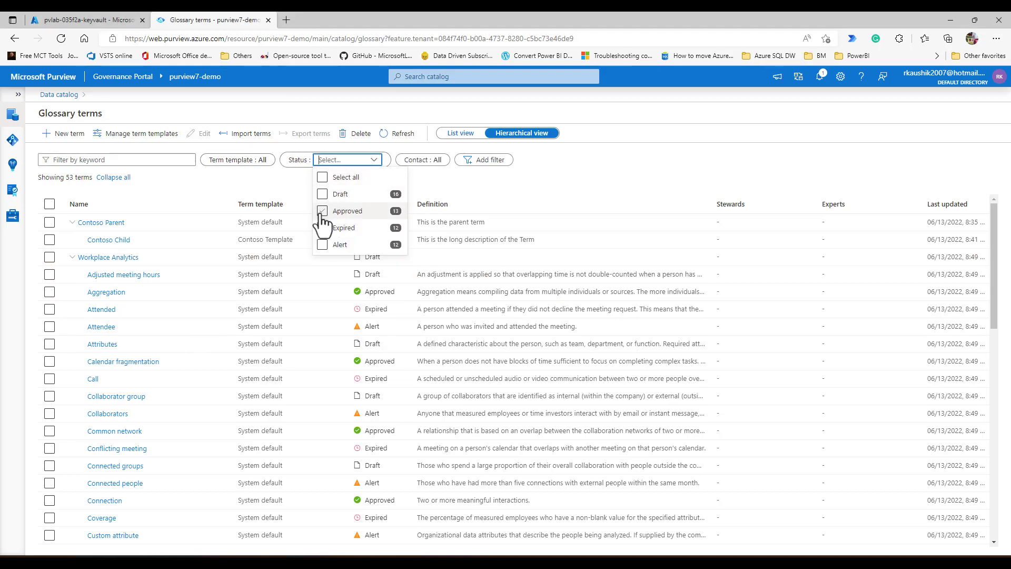
left_click(322, 211)
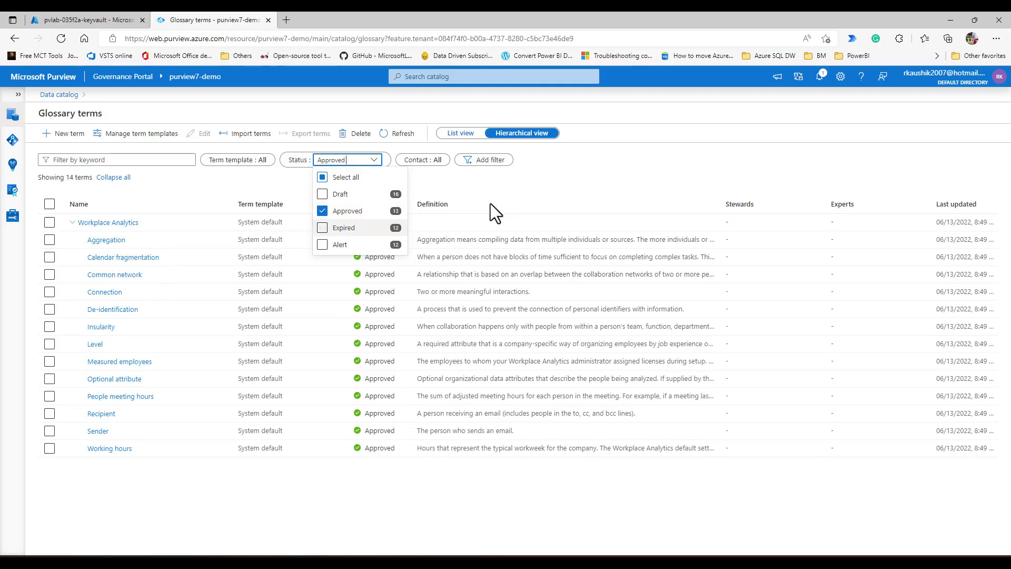
left_click(560, 188)
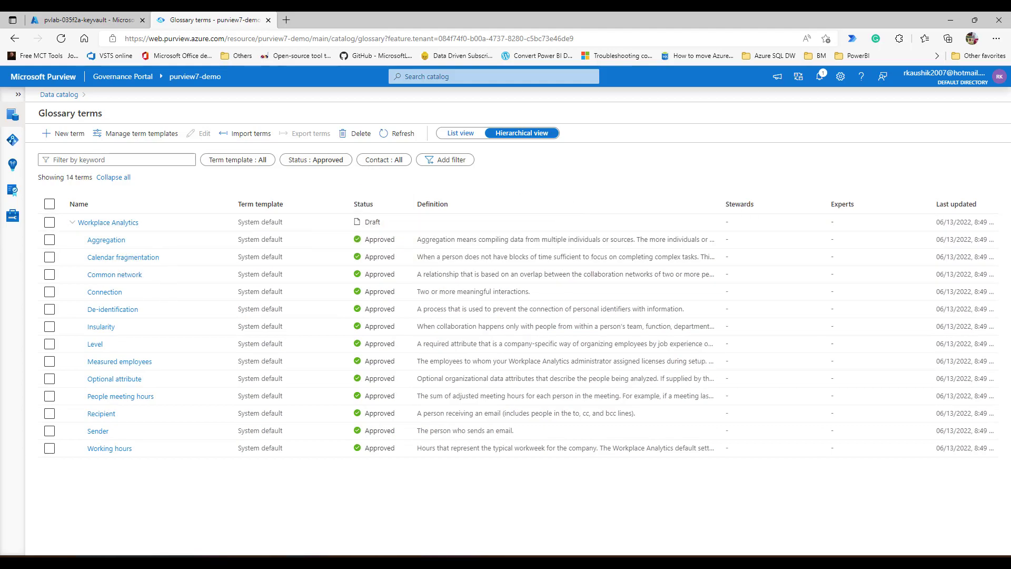
key("ctrl+a")
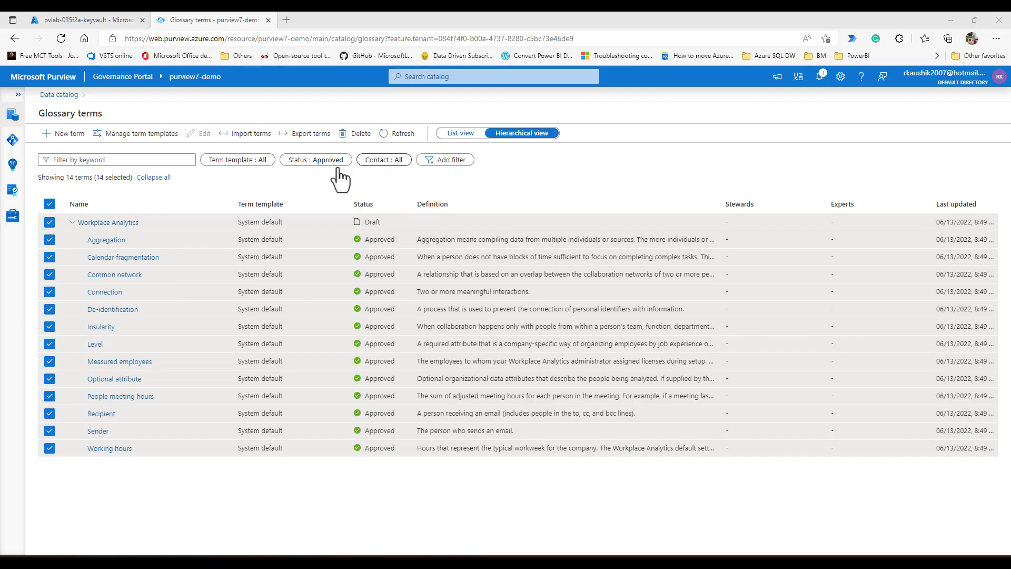
left_click(317, 138)
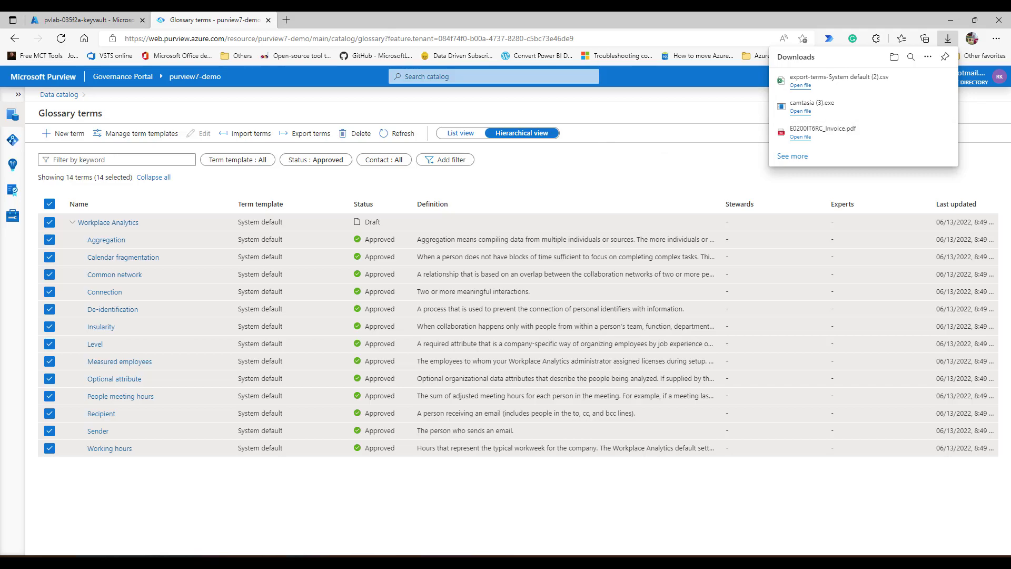
- Browse the data catalog assets in myCollection and open the QueriesByState asset
left_click(16, 118)
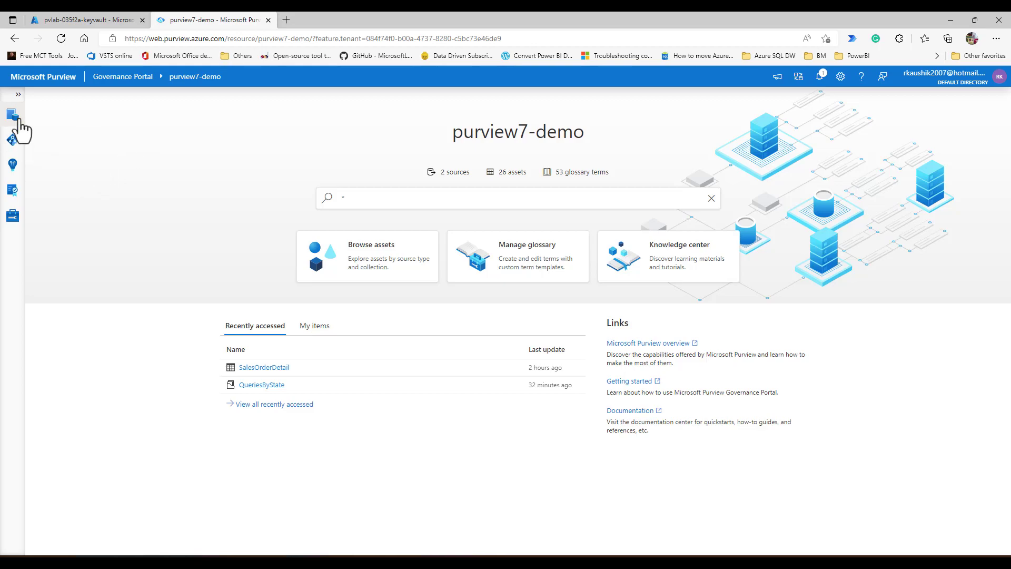
left_click(411, 265)
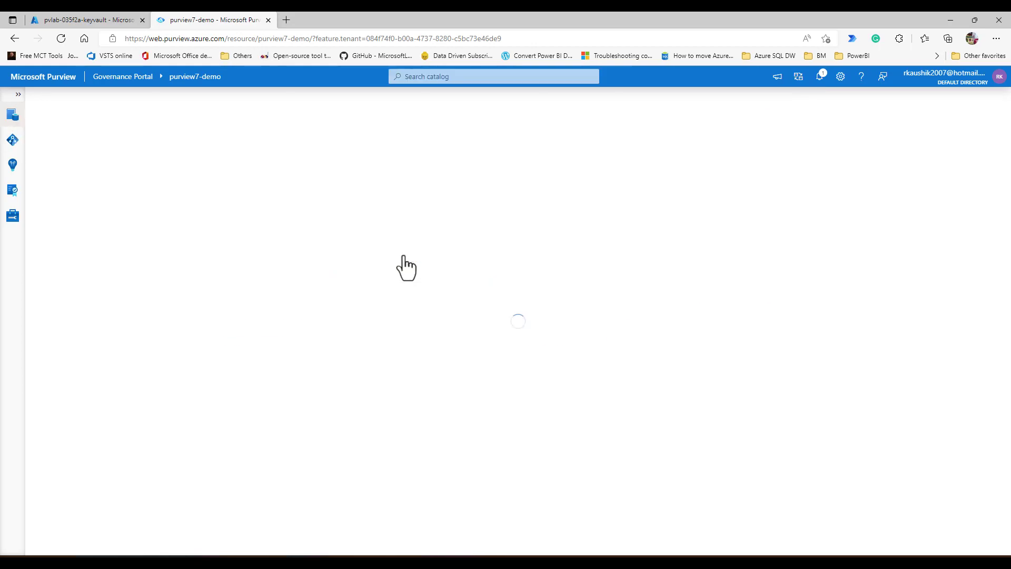
left_click(79, 248)
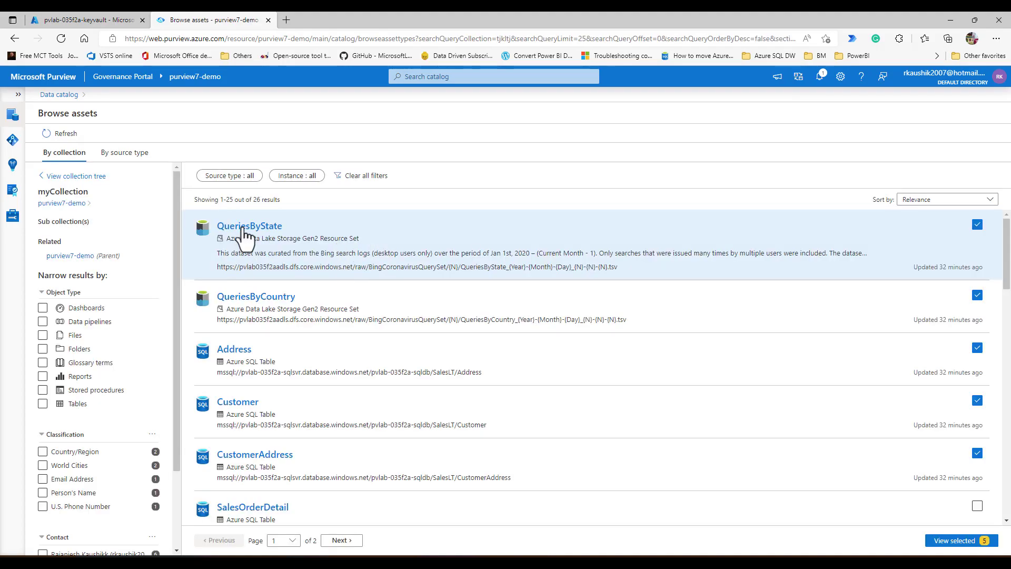
left_click(245, 227)
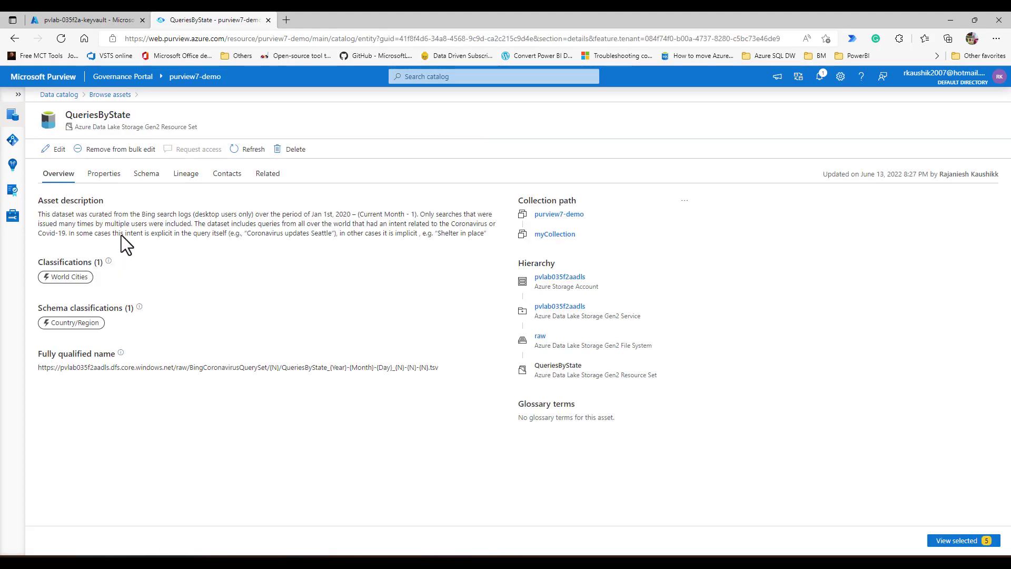
- Assign the glossary term Contoso Parent > Contoso Child to the QueriesByState asset and save it
left_click(41, 155)
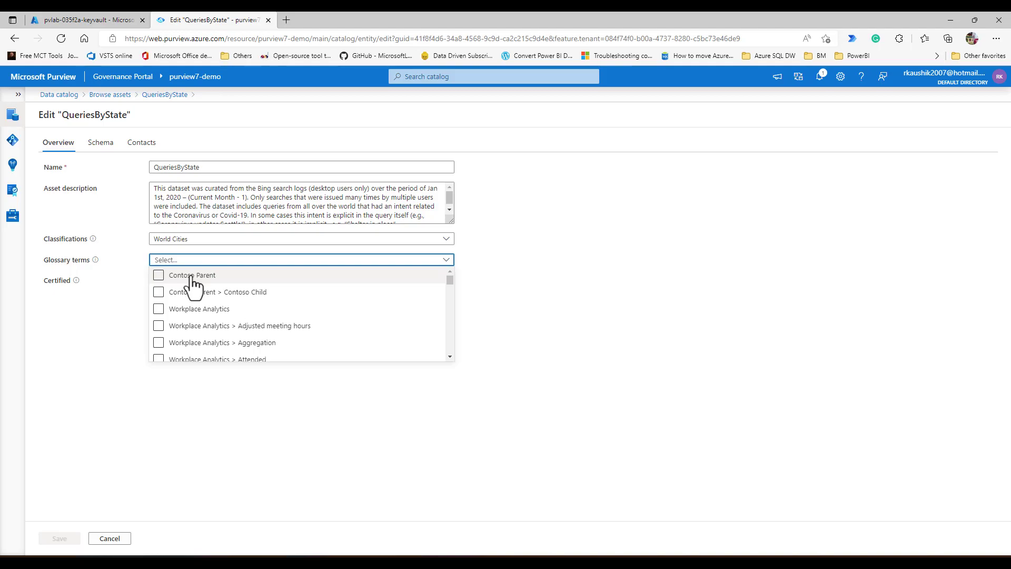
left_click(163, 295)
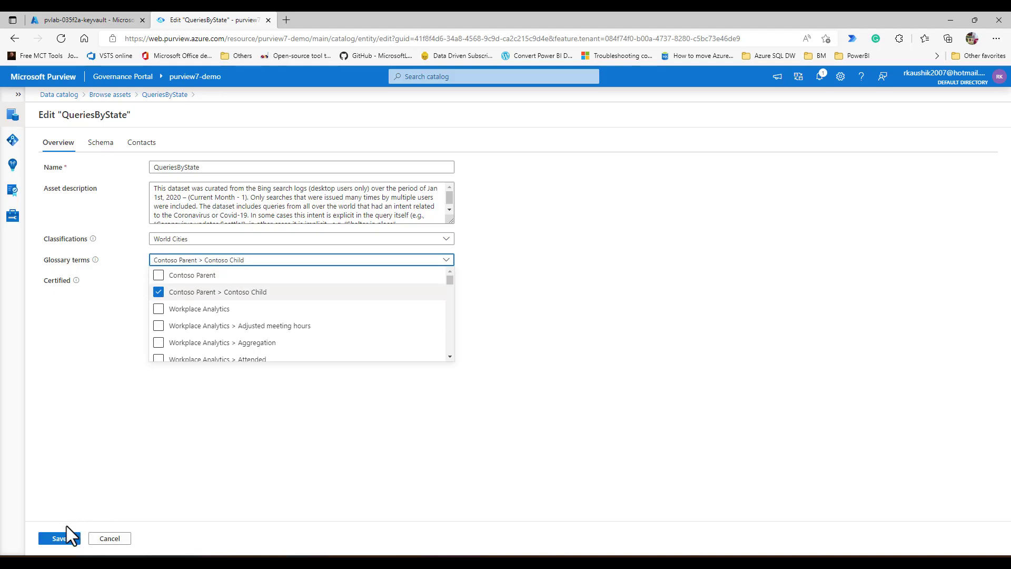
left_click(60, 538)
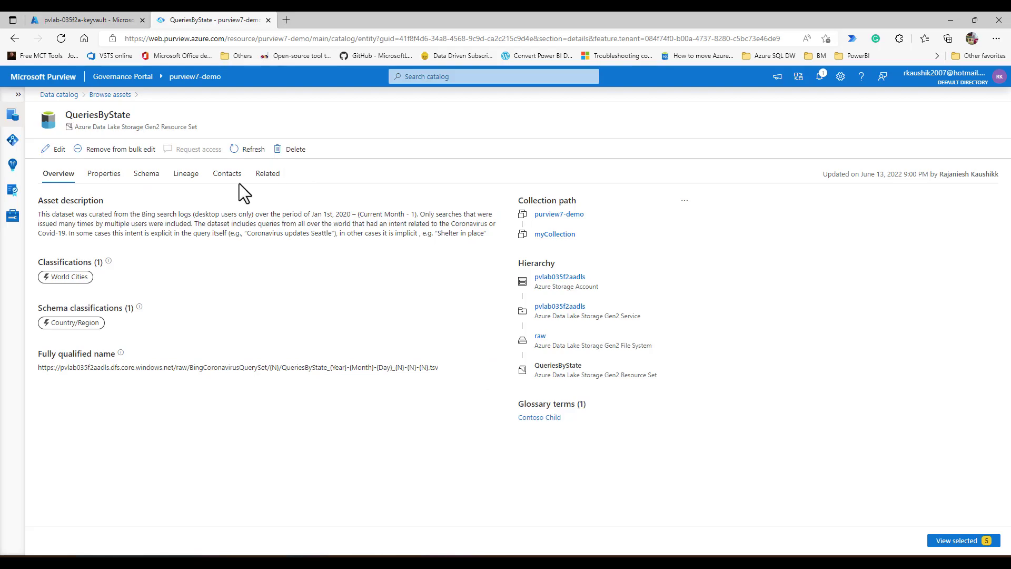
- Refresh the asset, and open its Contoso Child term to view the catalog assets associated with that term
left_click(252, 153)
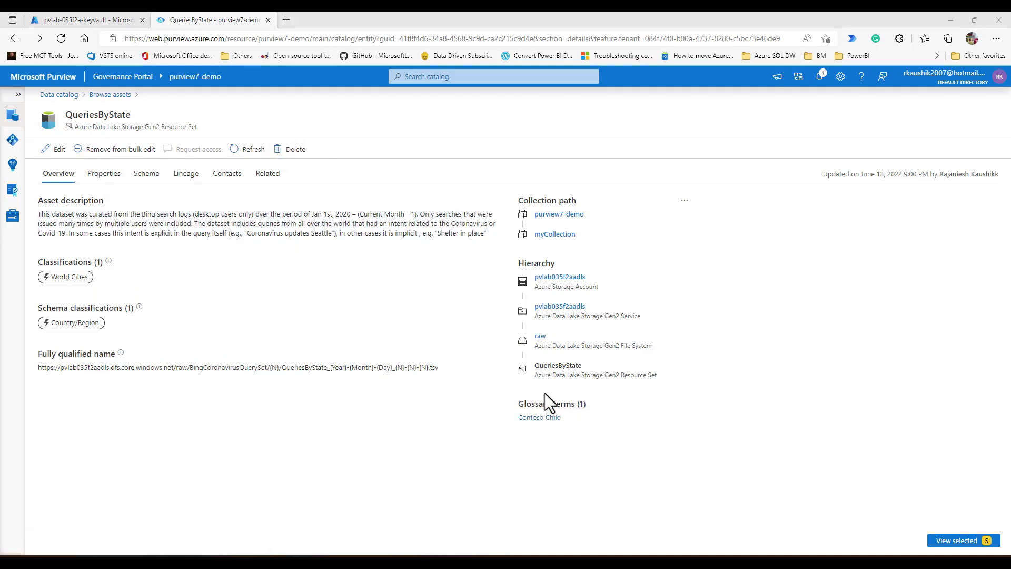
left_click(533, 421)
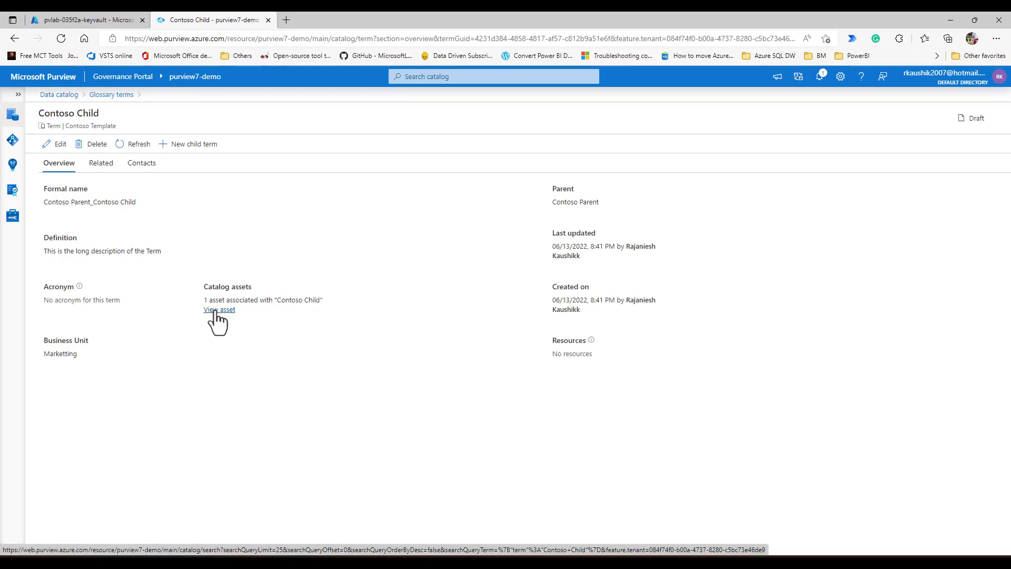
left_click(215, 310)
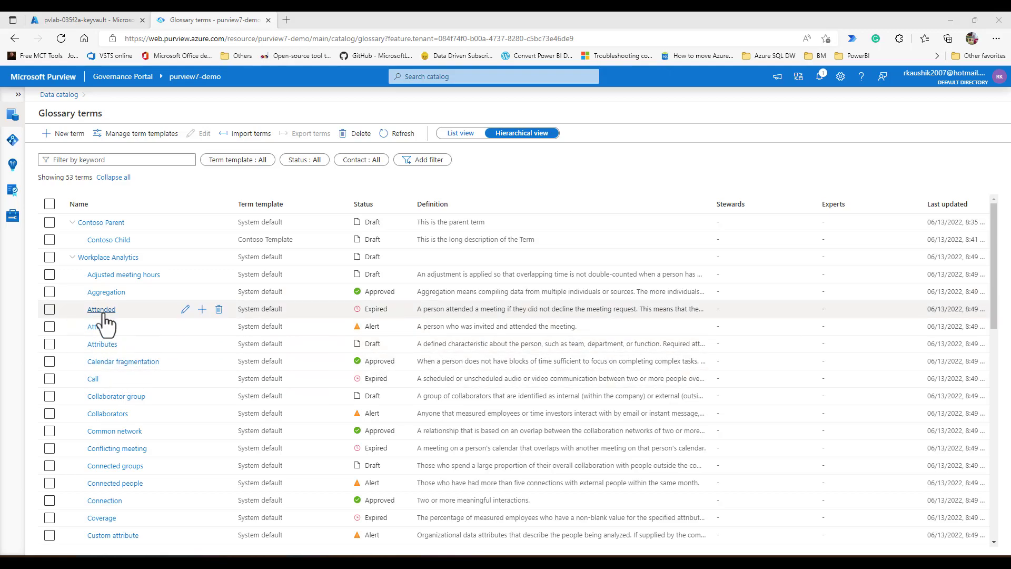
- Edit the Aggregation term and select Workplace Analytics > Attended and Workplace Analytics > Attendee as its synonyms
left_click(51, 293)
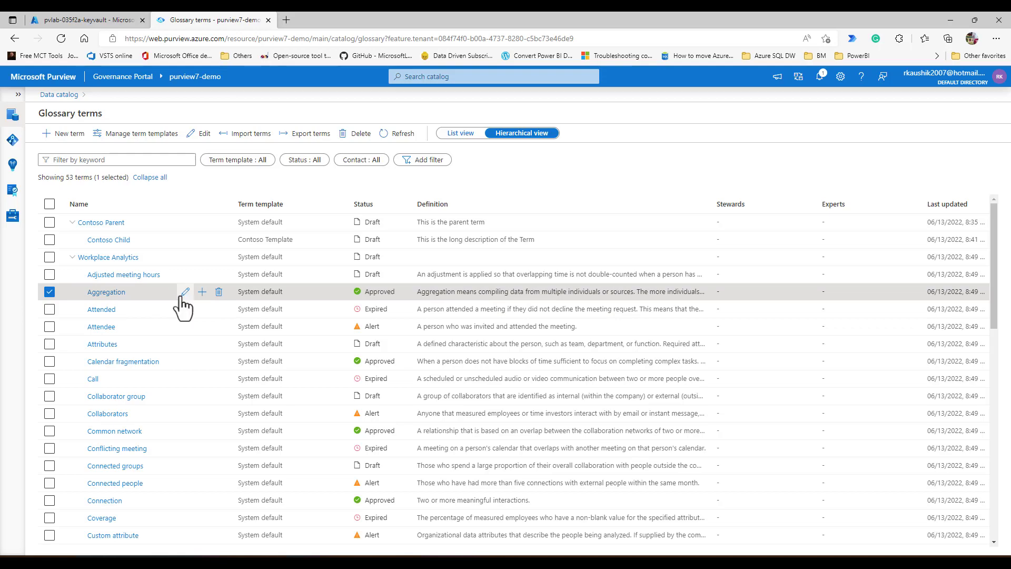
left_click(184, 292)
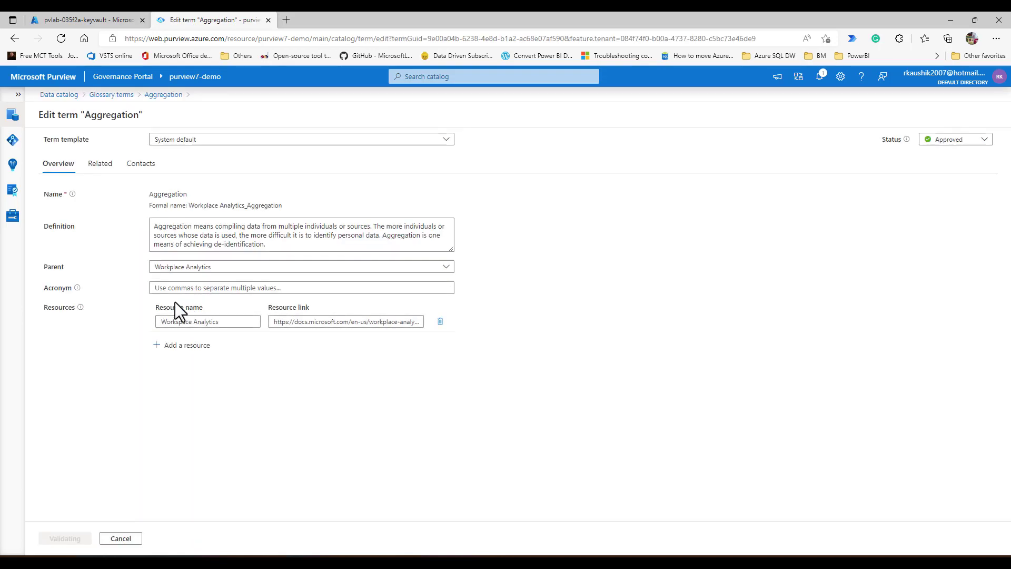
left_click(111, 170)
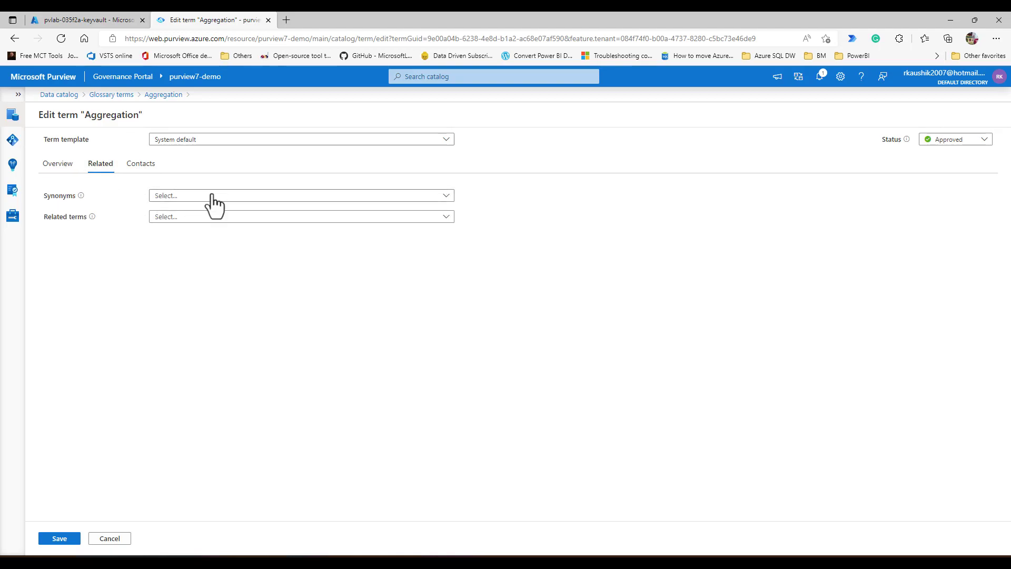
left_click(195, 199)
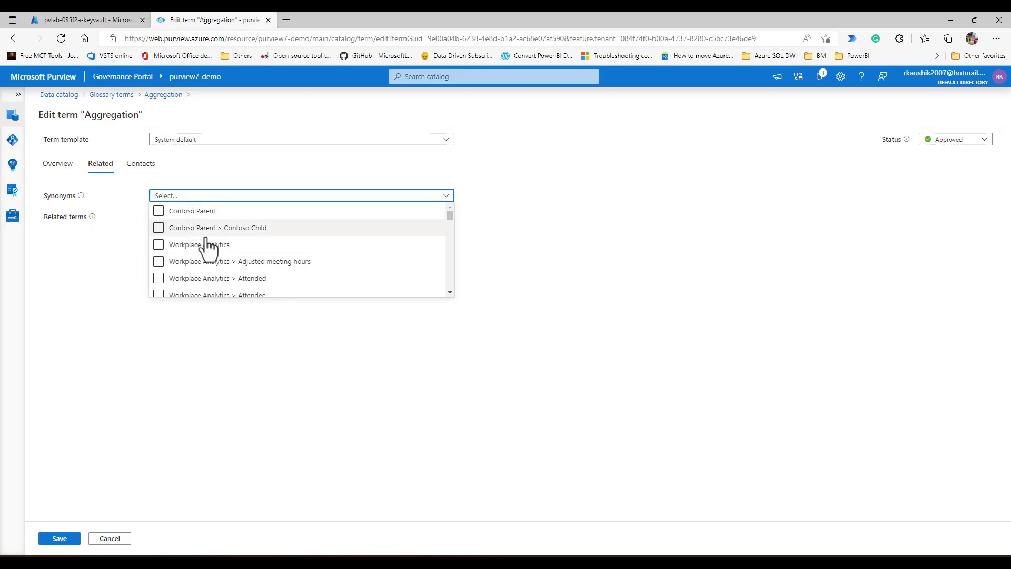
left_click(157, 280)
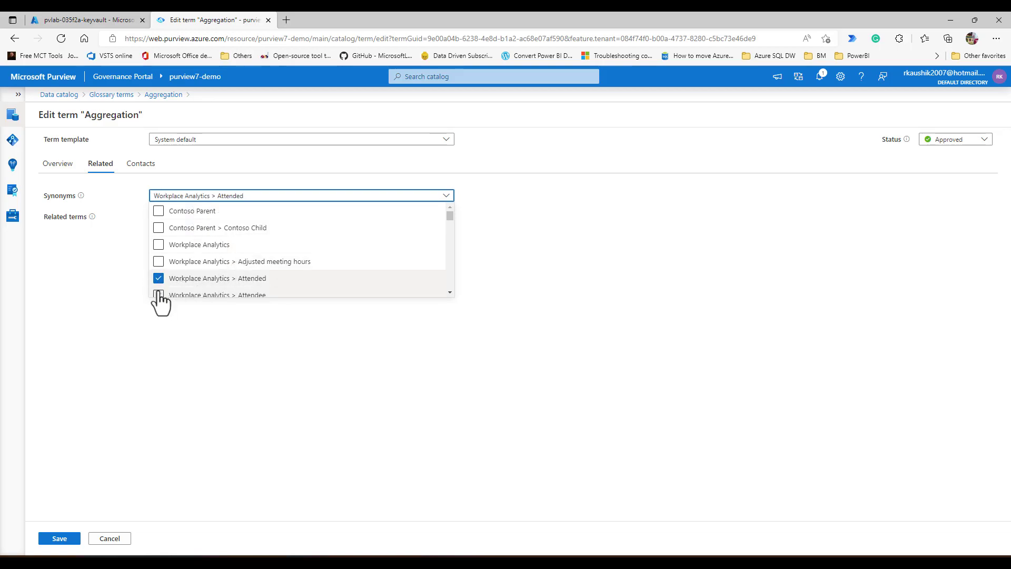
left_click(158, 294)
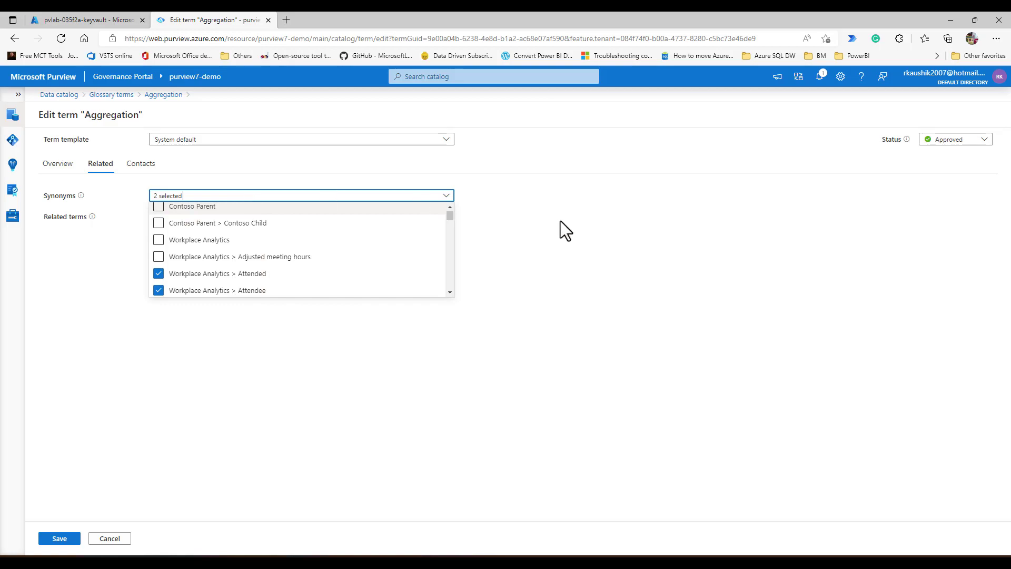
left_click(609, 248)
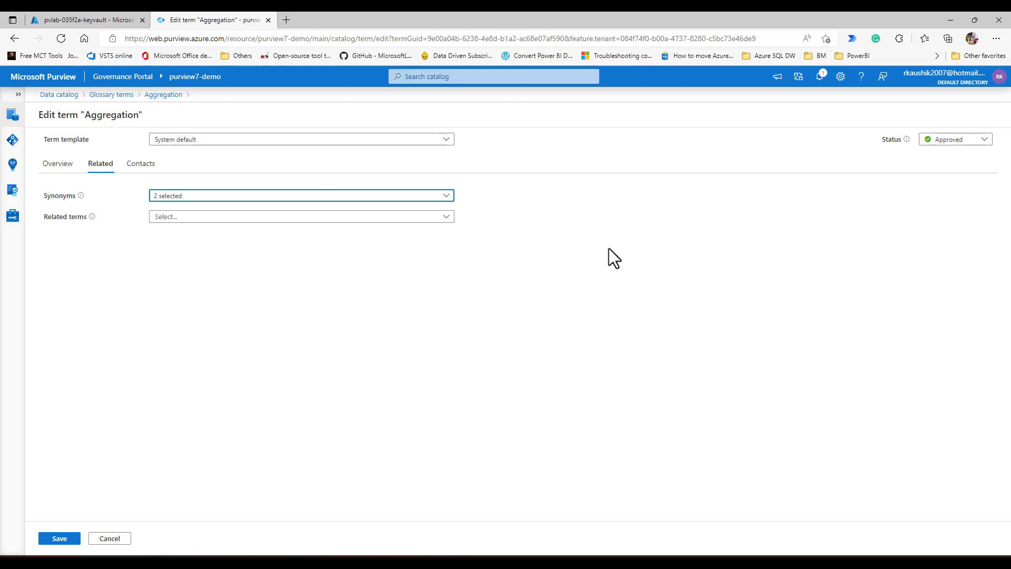
- Select Workplace Analytics > Collaborator group and Workplace Analytics > Call as related terms of the Aggregation term and save it
left_click(188, 217)
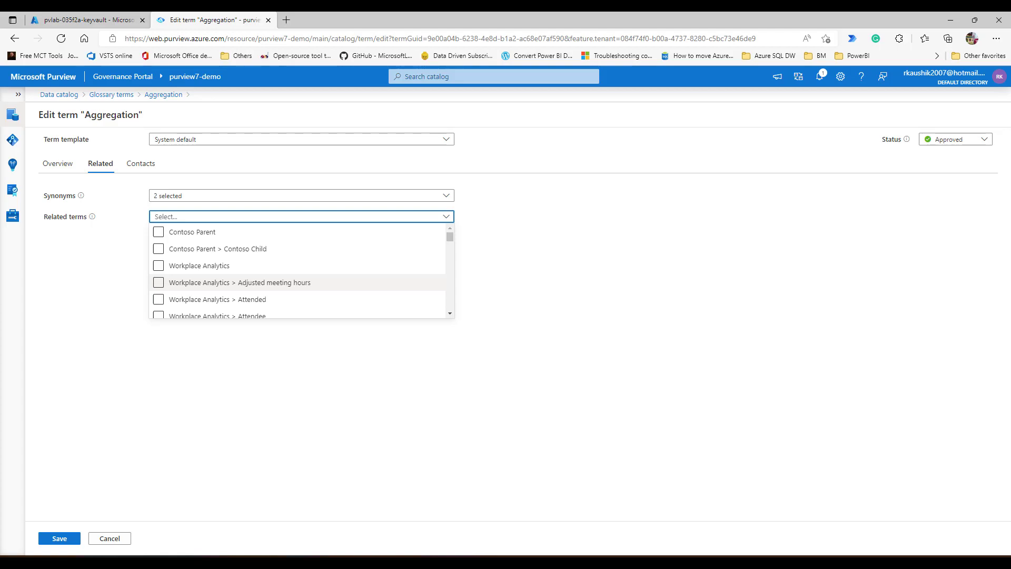
scroll(277, 282, "down", 1)
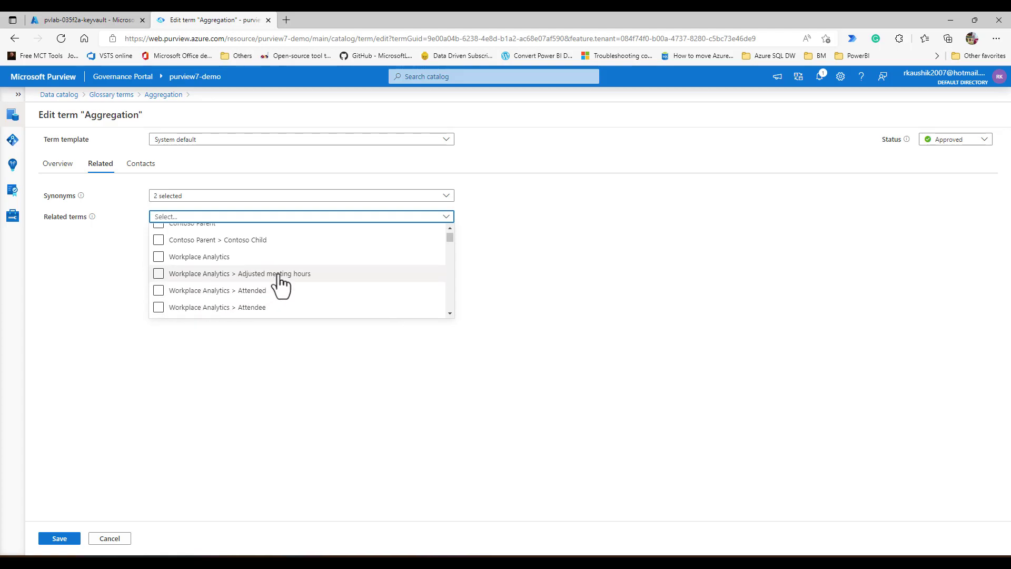
scroll(305, 304, "down", 3)
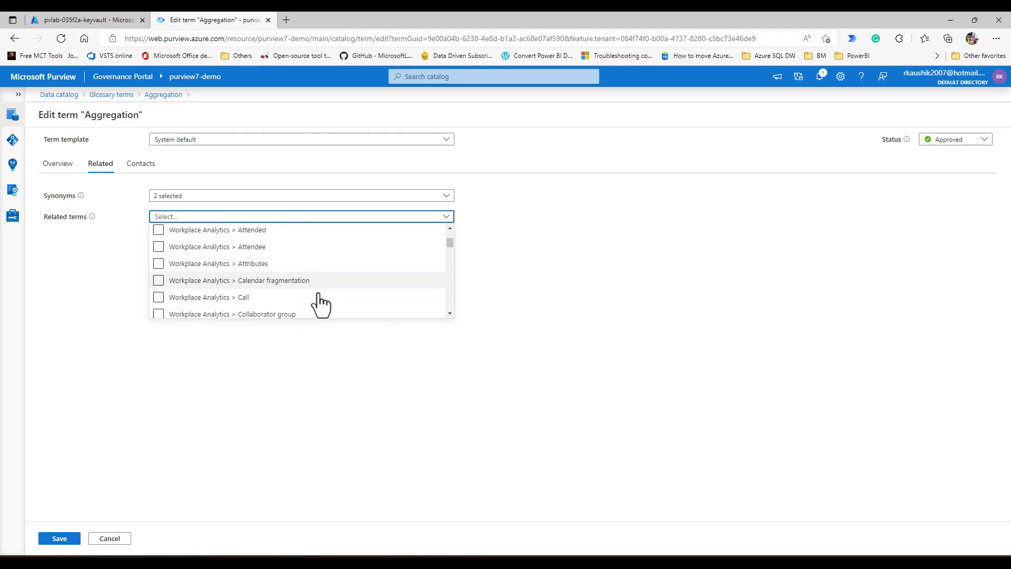
left_click(156, 287)
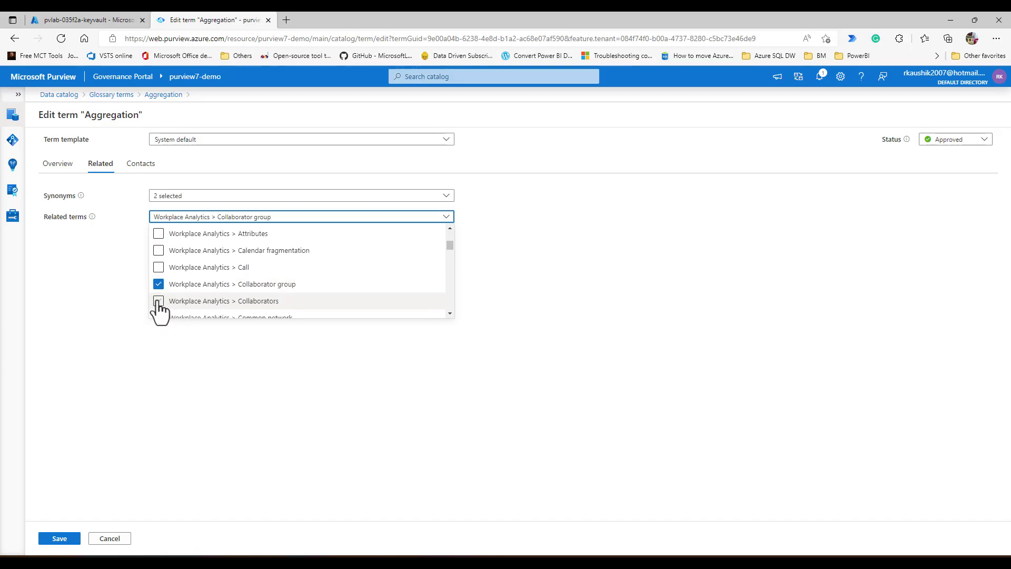
left_click(157, 268)
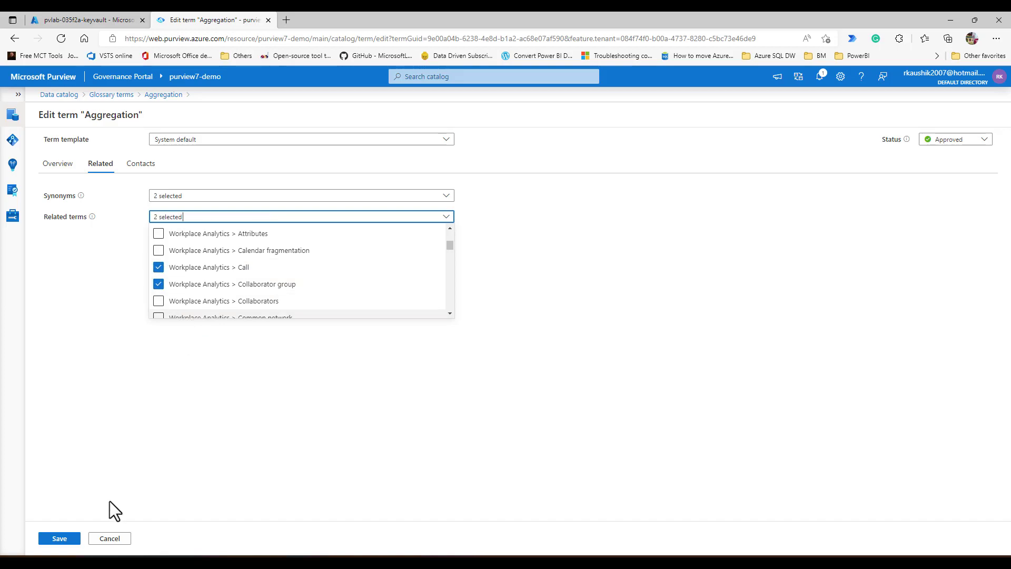
left_click(66, 540)
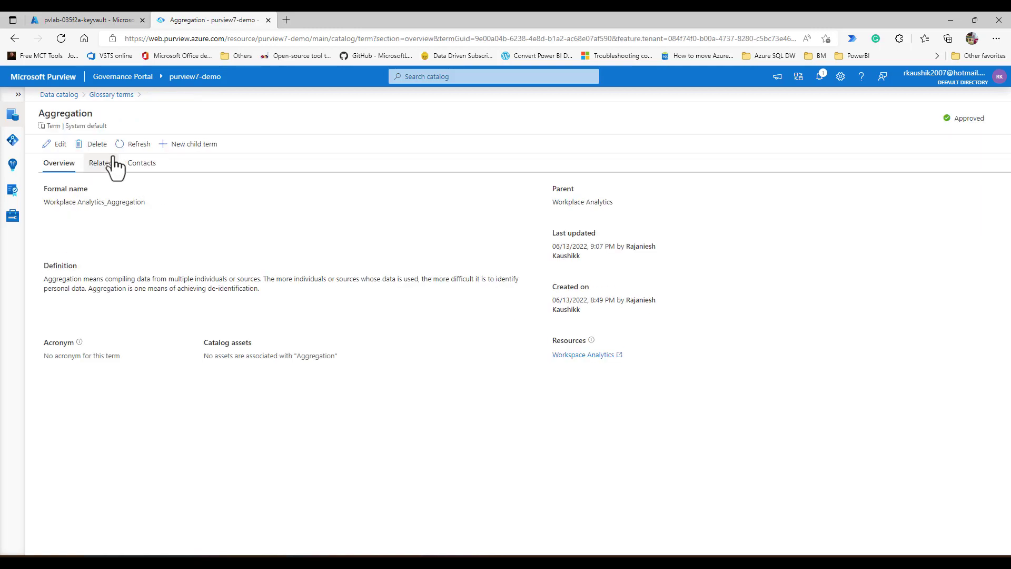
- Edit the Aggregation term's contacts, add the user's own account as both expert and steward, and save the term
left_click(132, 166)
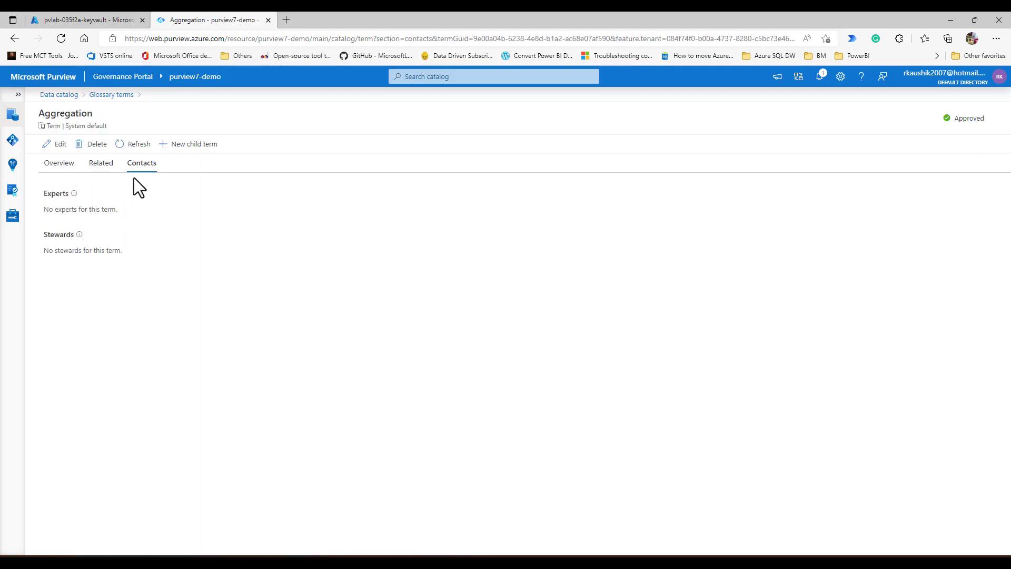
left_click(54, 144)
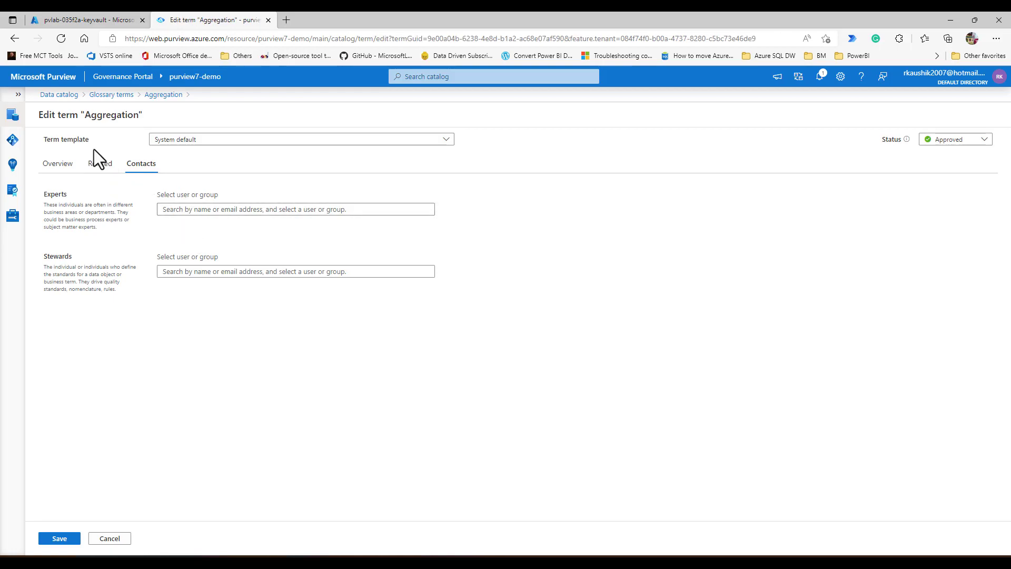
left_click(195, 209)
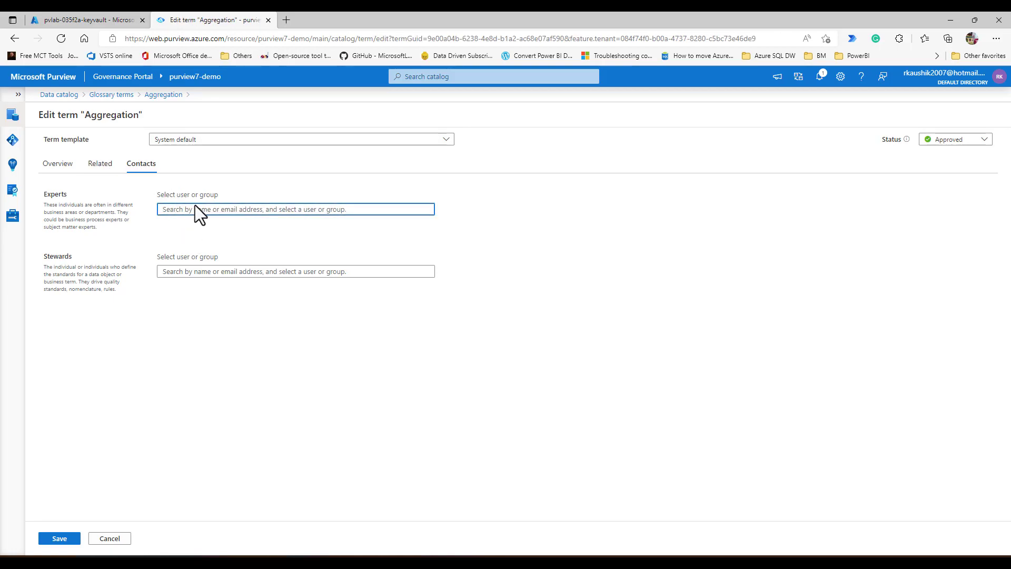
type("rajaniesh")
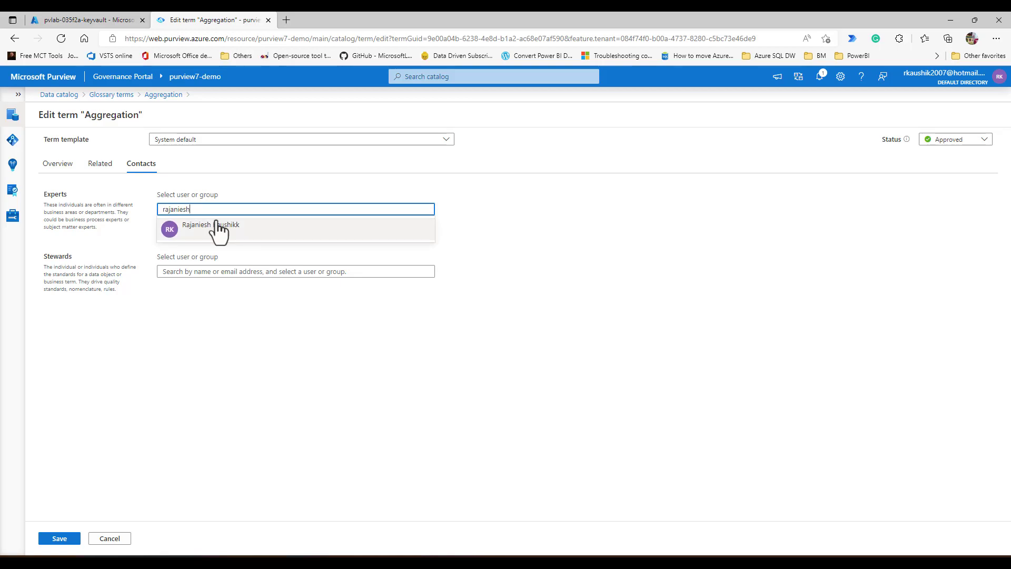
left_click(219, 227)
left_click(188, 311)
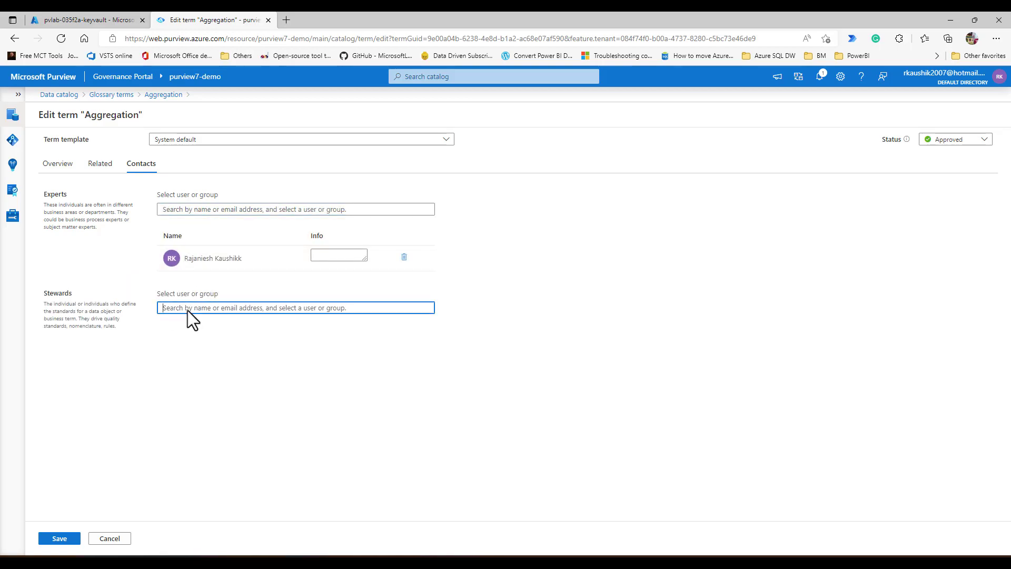
type("Rajaniesh")
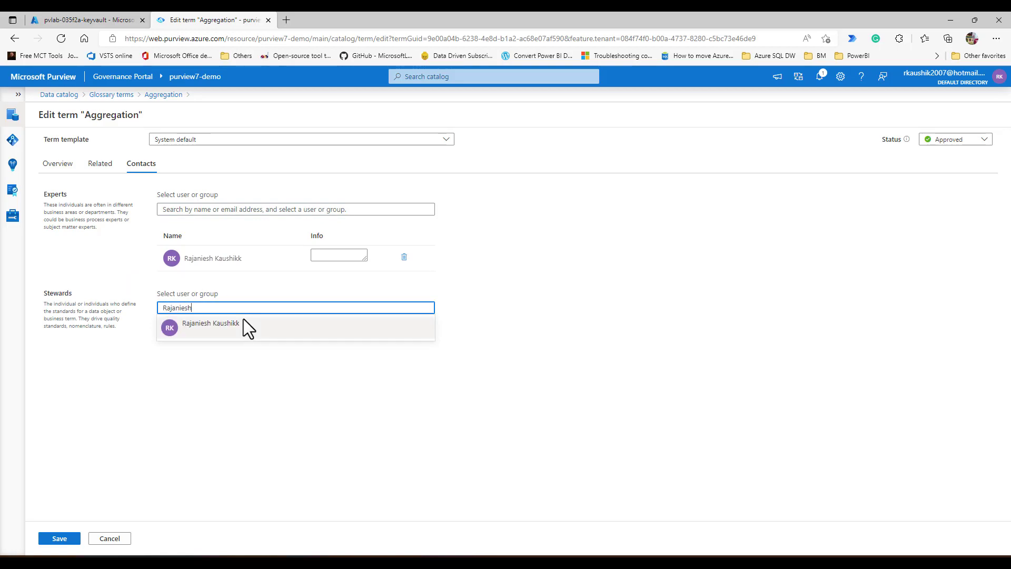
left_click(246, 327)
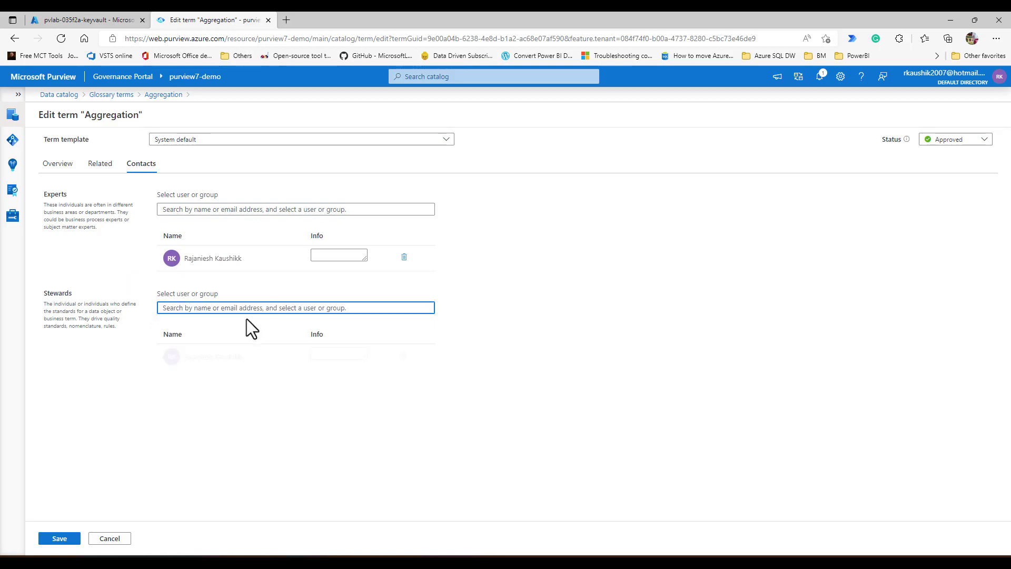
left_click(67, 537)
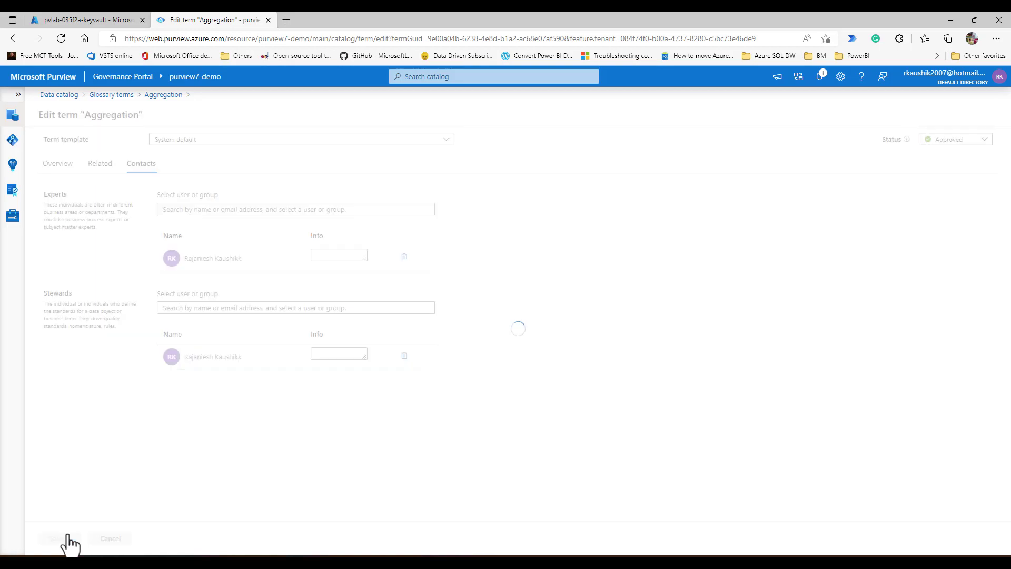
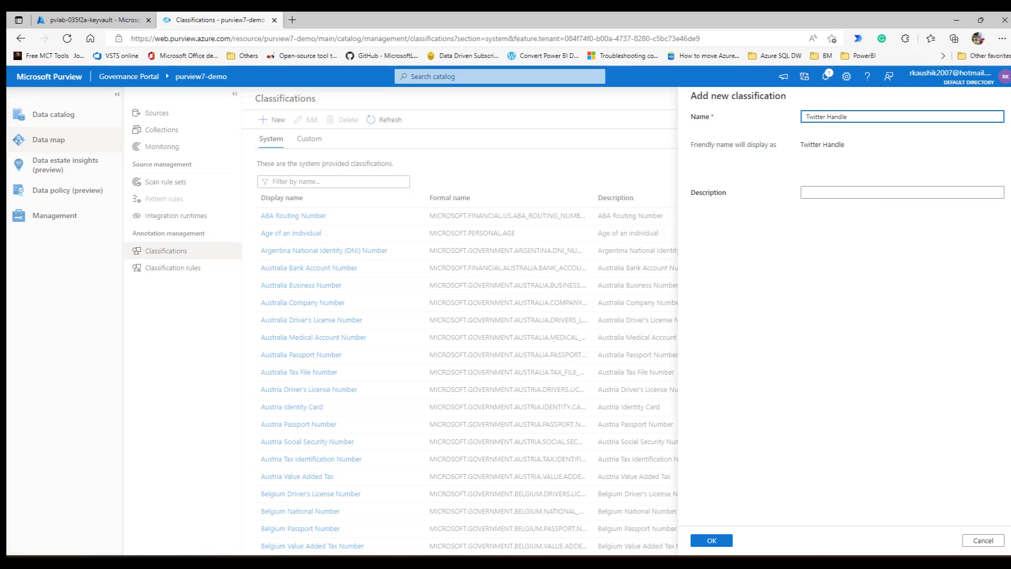
- Set the new Twitter Handle classification's description to "The username that appears at the end of your unique Twitter URL."
key("alt+Tab")
left_click(832, 194)
type("The username that appears at the end of your unique Twitter URL.")
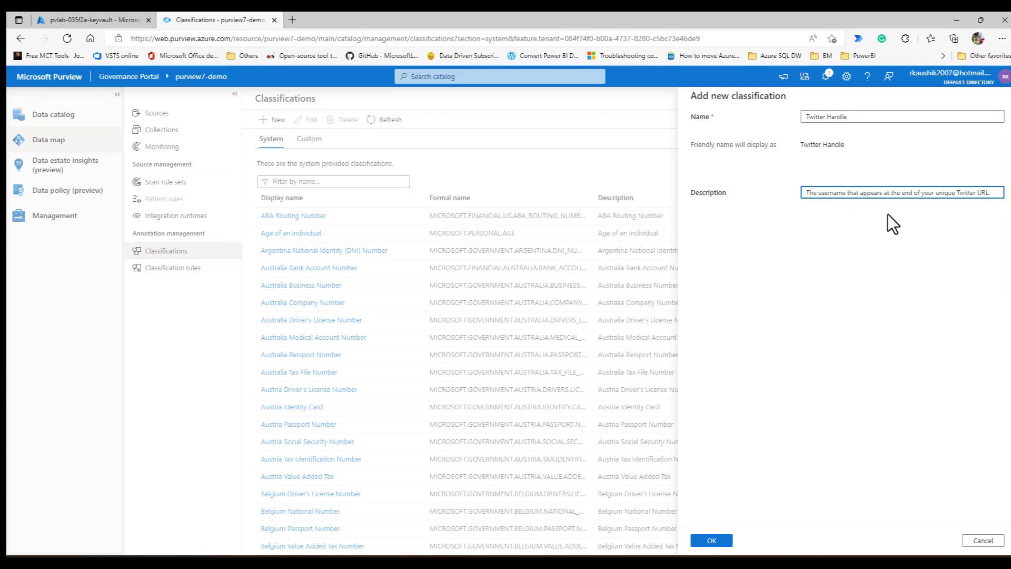
- Switch to the twitter_handles workbook in Excel and fit the Handle and URL column widths to their contents
key("alt+Tab")
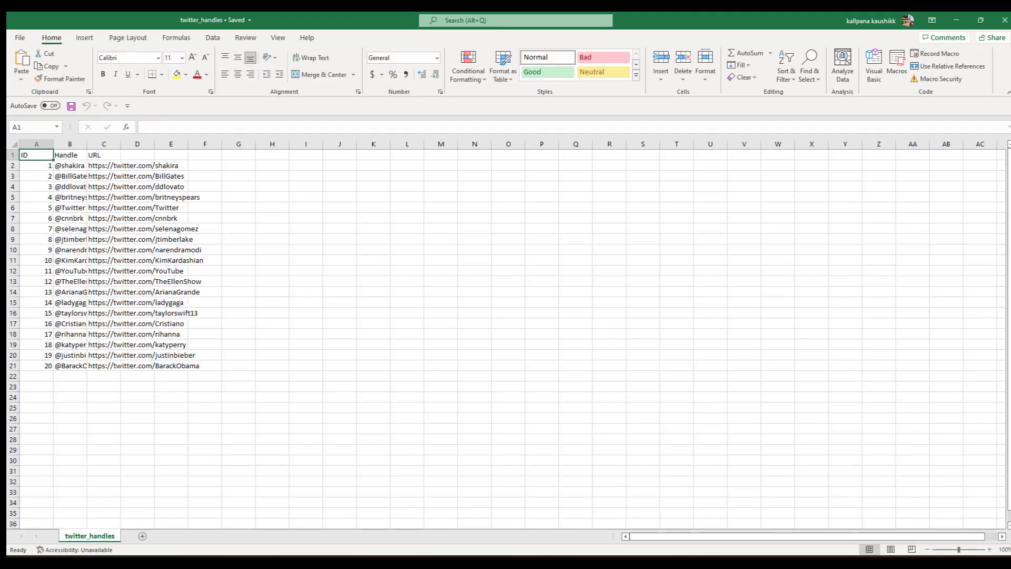
left_click(72, 156)
left_click(100, 155)
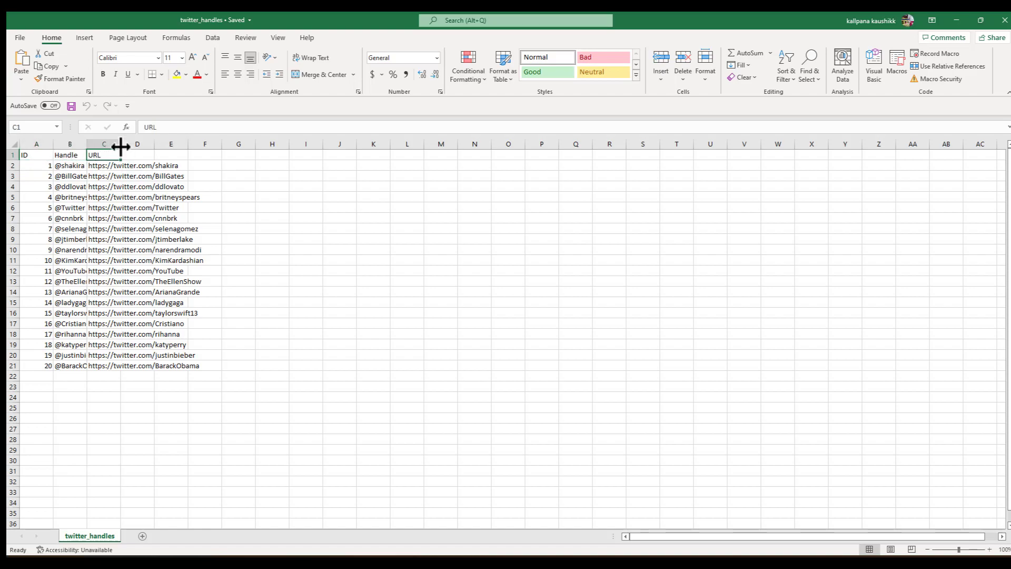
double_click(121, 144)
double_click(87, 144)
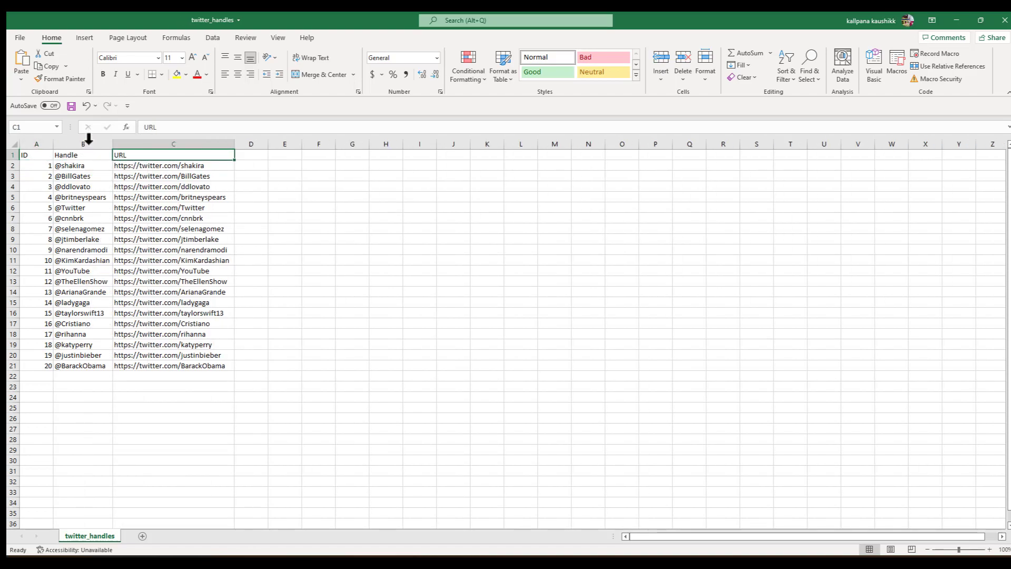
left_click(956, 19)
- Create the Twitter Handle classification in Microsoft Purview and look for it among the system and custom classifications
left_click(714, 541)
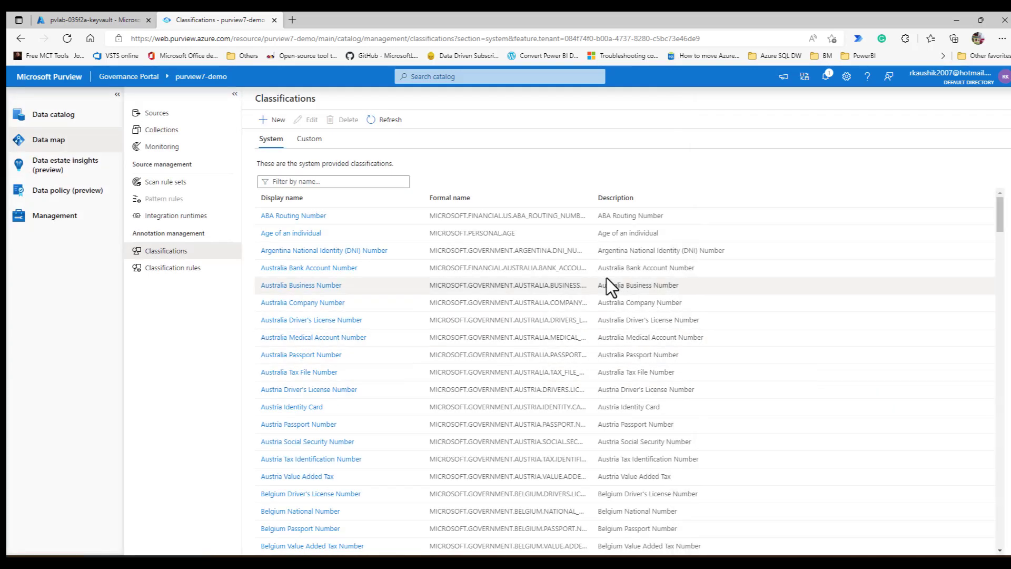
left_click(294, 181)
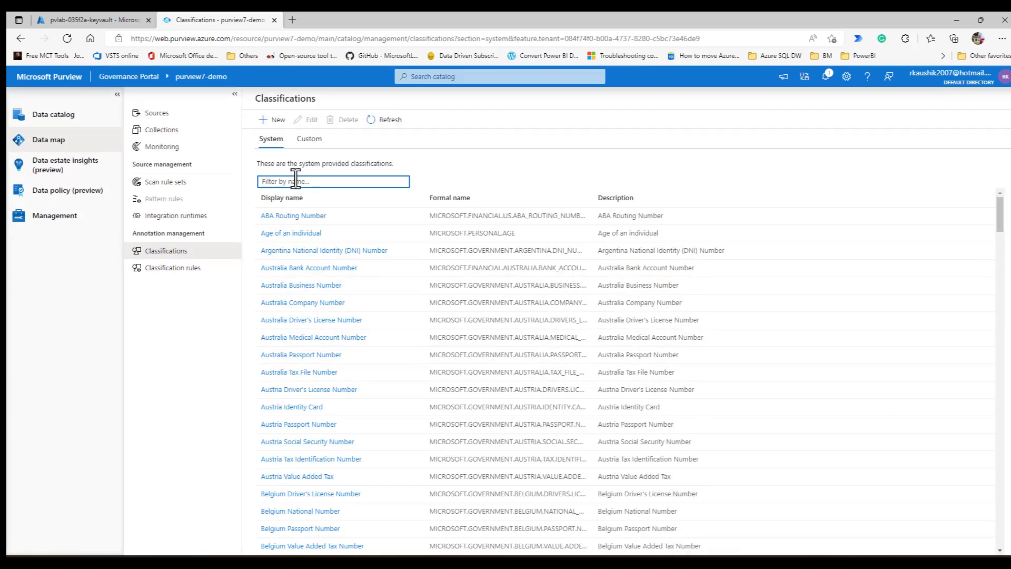
type("twi")
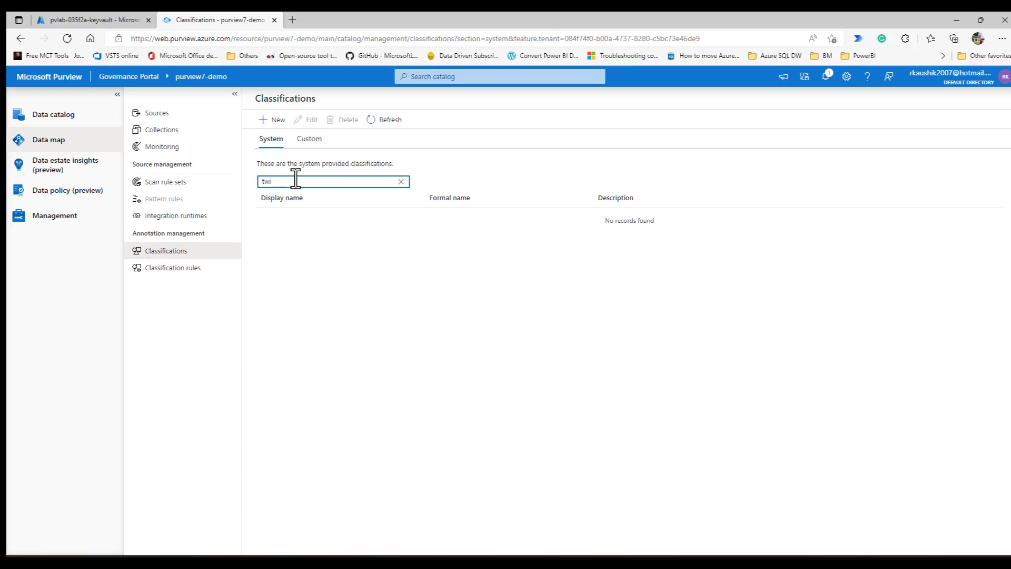
left_click(313, 139)
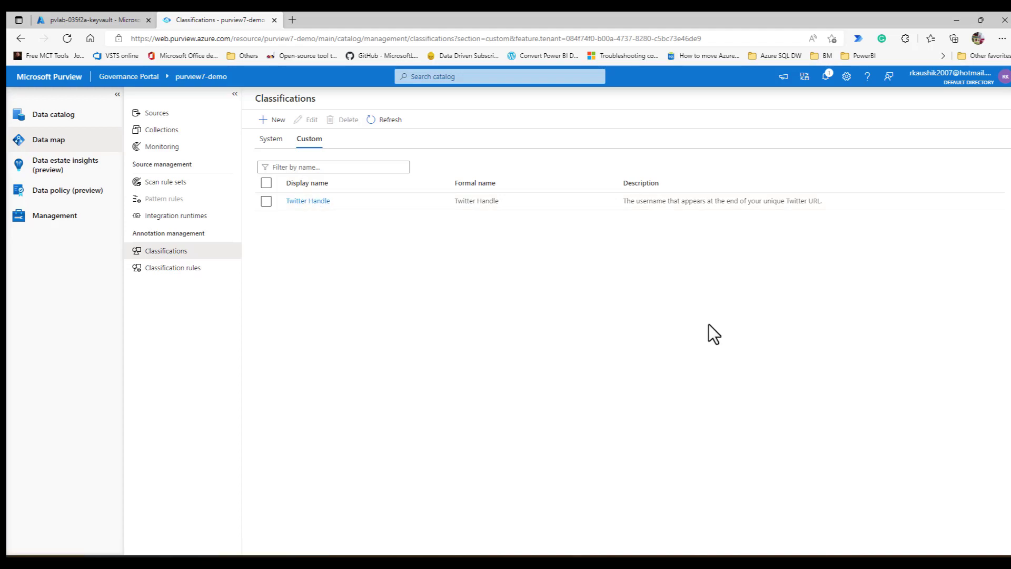
- Start a classification rule named Twitter_handle with the description "The username that appears at the end of your unique Twitter URL."
left_click(177, 269)
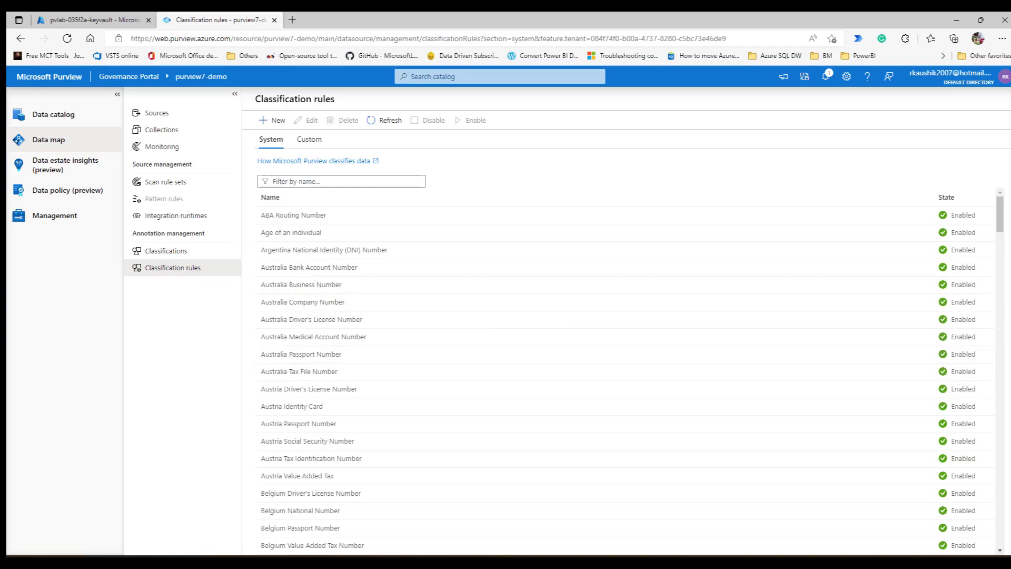
left_click(275, 121)
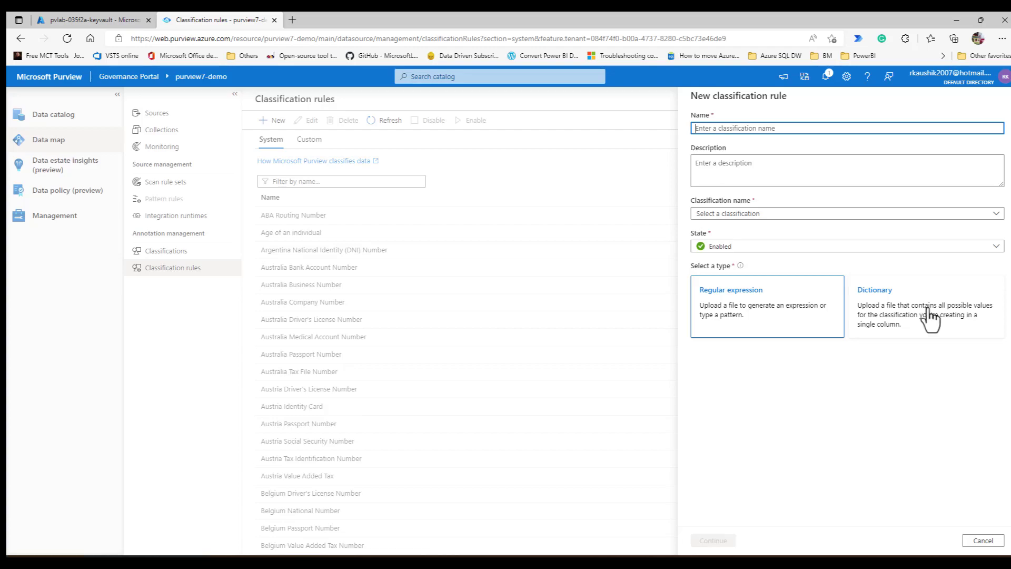
type("Twitter_handle")
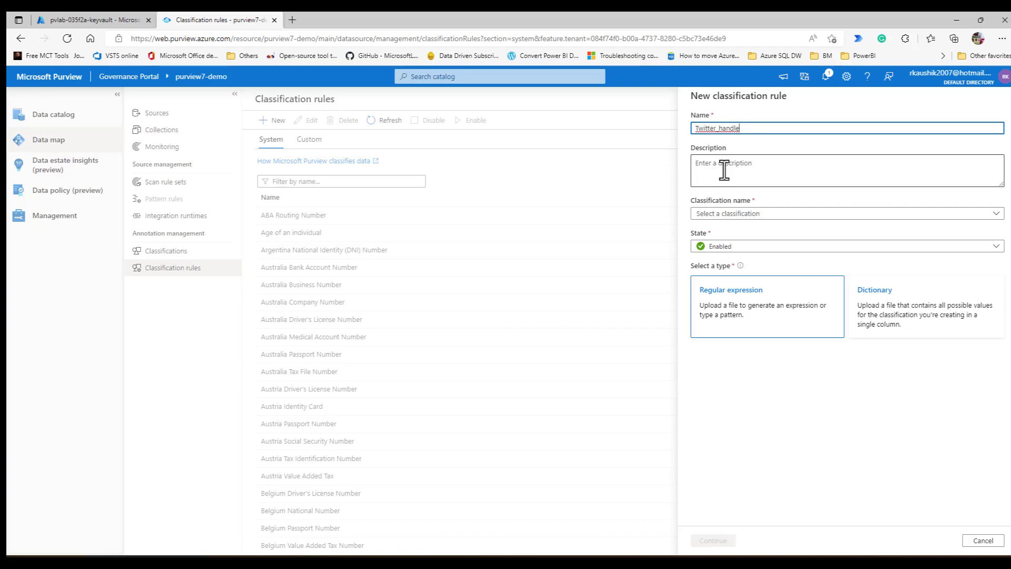
key("alt+Tab")
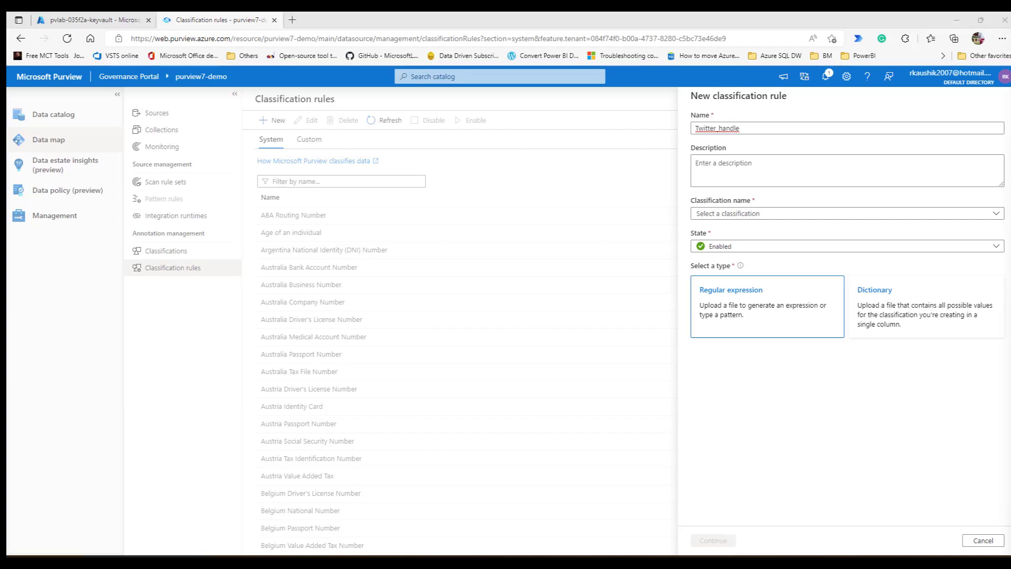
left_click(713, 169)
type("The username that appears at the end of your unique Twitter URL.")
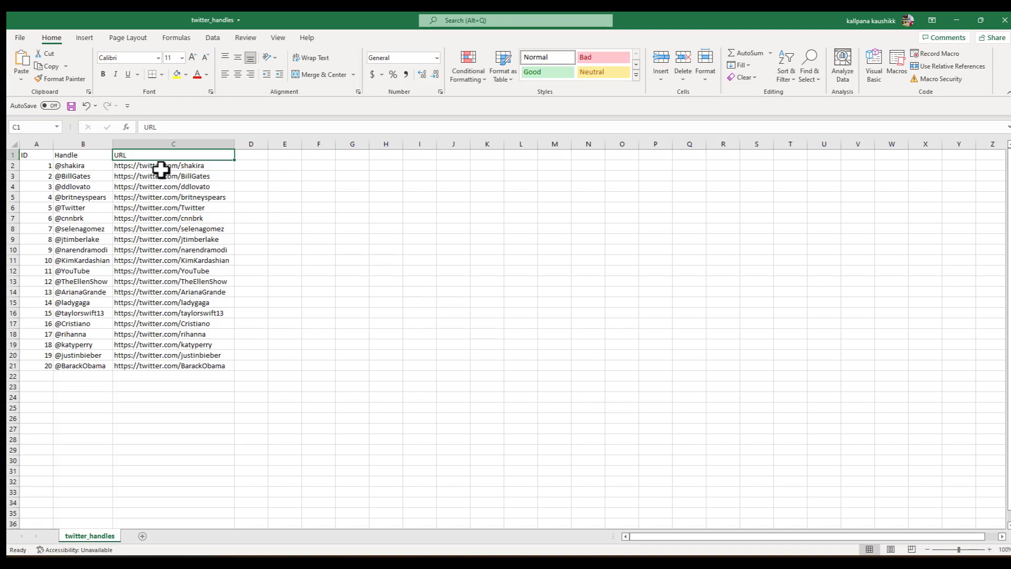
- Examine the URL and Handle values in the twitter_handles workbook in Excel, and return to the new classification rule in Microsoft Purview
left_click_drag(162, 166, 139, 337)
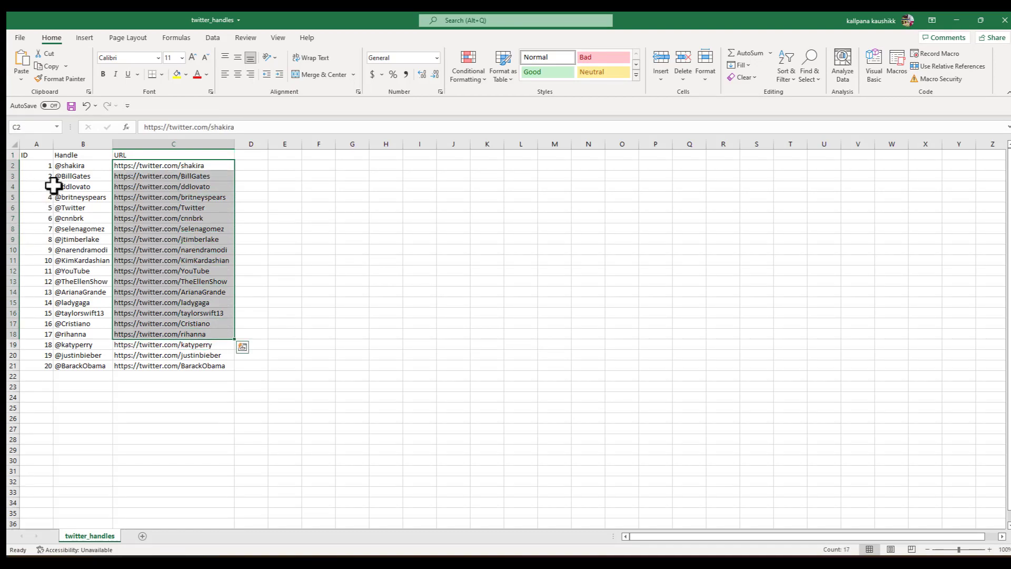
left_click_drag(74, 166, 56, 346)
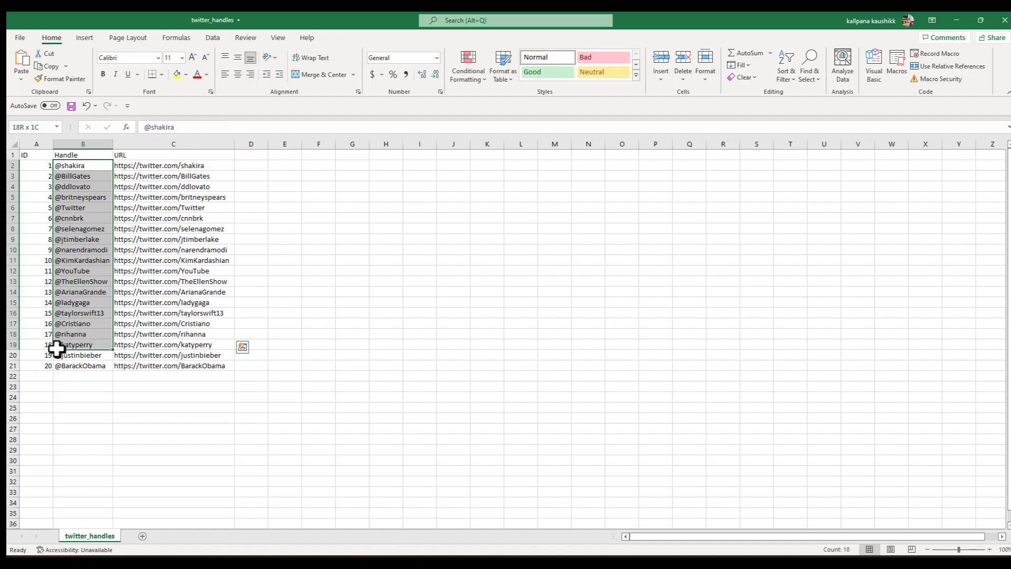
left_click(970, 20)
left_click(953, 30)
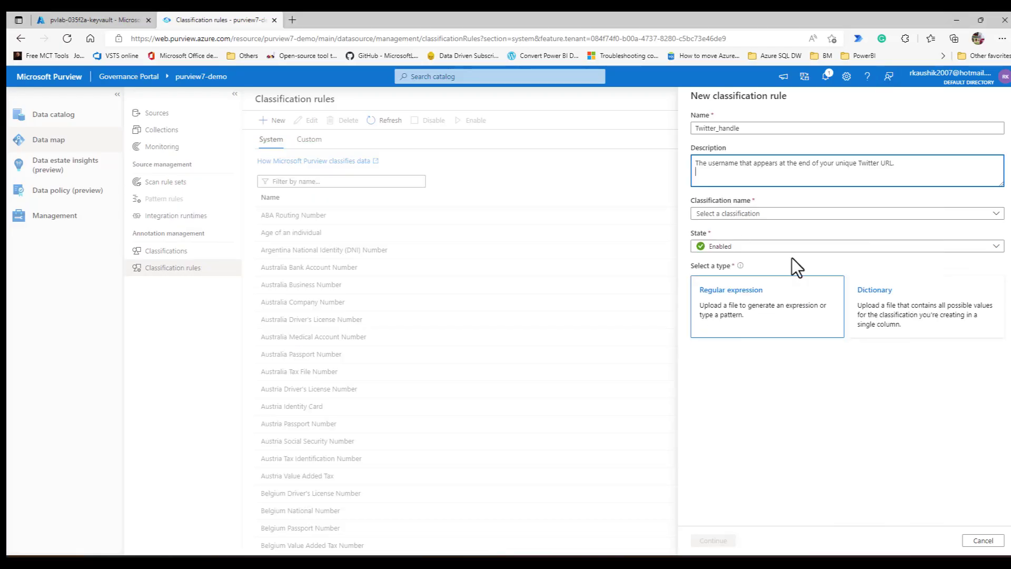
- Assign the Twitter Handle classification to the new classification rule
left_click(730, 215)
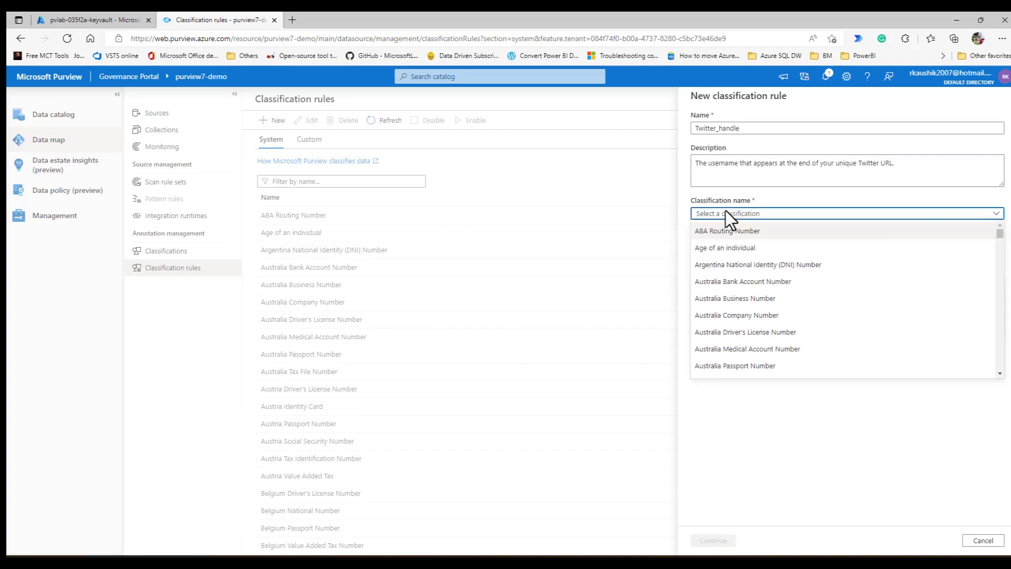
type("twii")
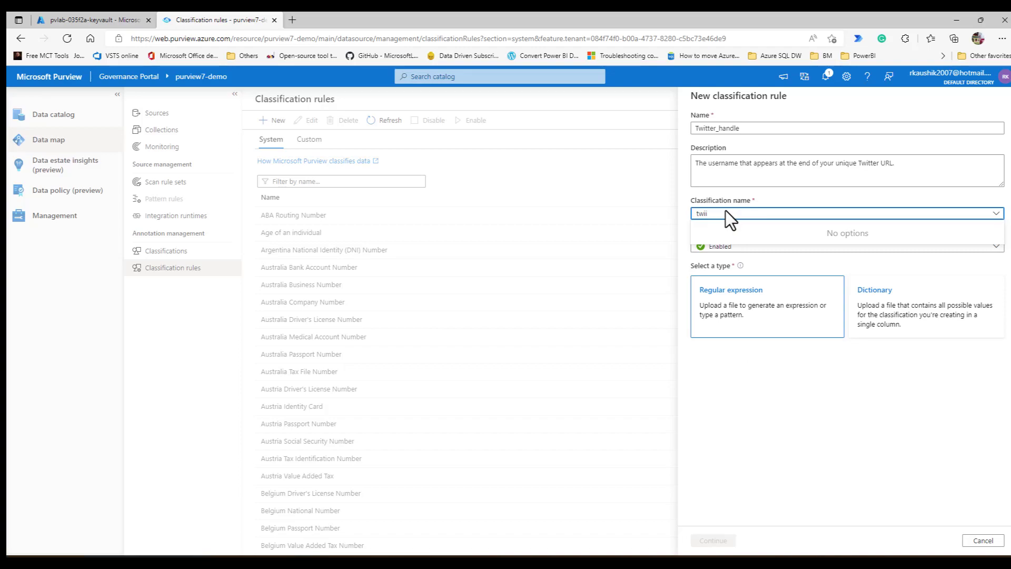
key("BackSpace")
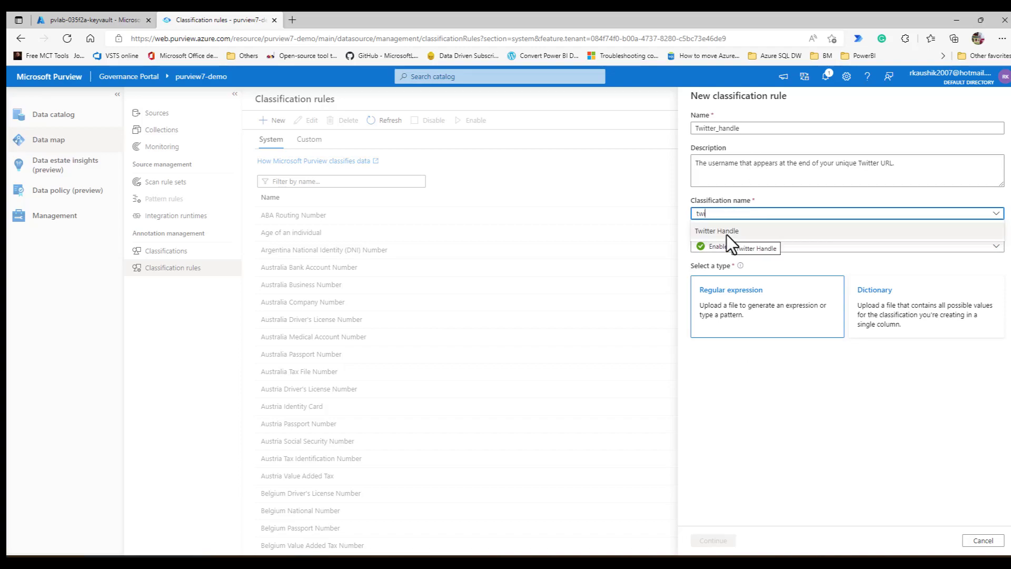
left_click(727, 235)
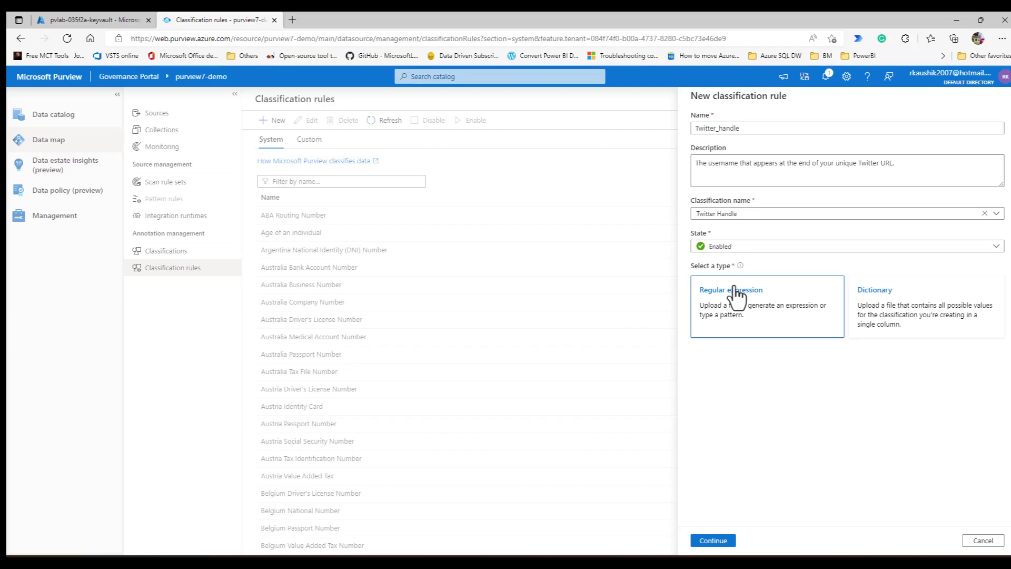
- Continue the classification rule as a regular expression rule and upload twitter_handles.csv to generate its patterns
left_click(721, 541)
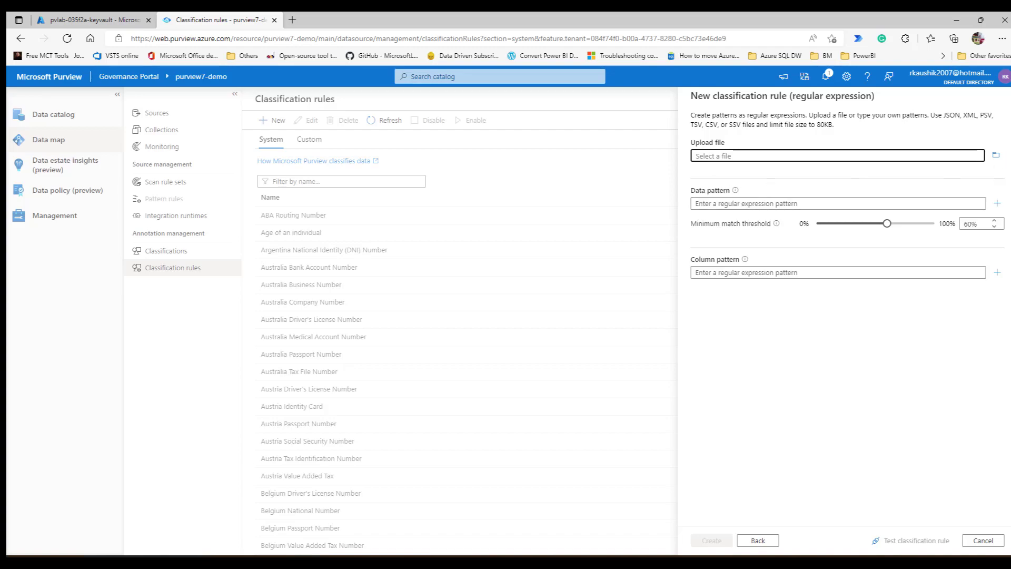
left_click(995, 157)
left_click(995, 157)
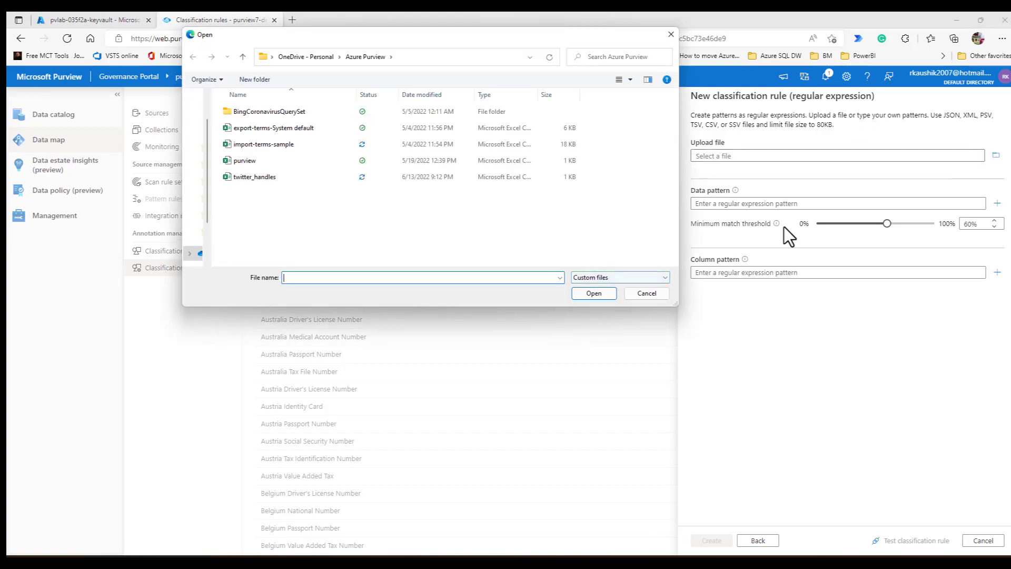
left_click(251, 179)
left_click(594, 294)
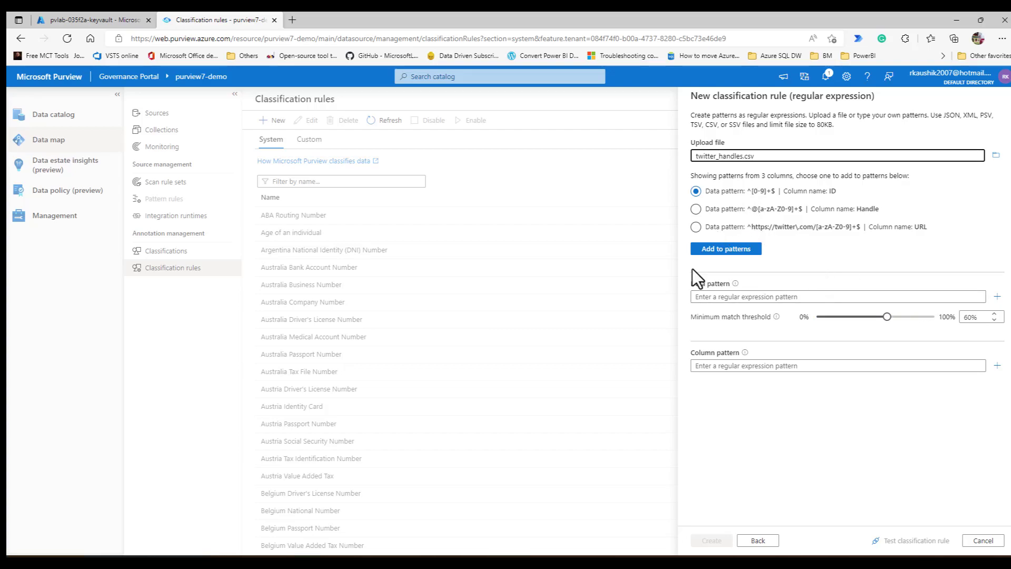
- Check the Handle values in the Excel workbook, add the Handle column's ^@[a-zA-Z0-9]+$ pattern, and create the classification rule
left_click(697, 567)
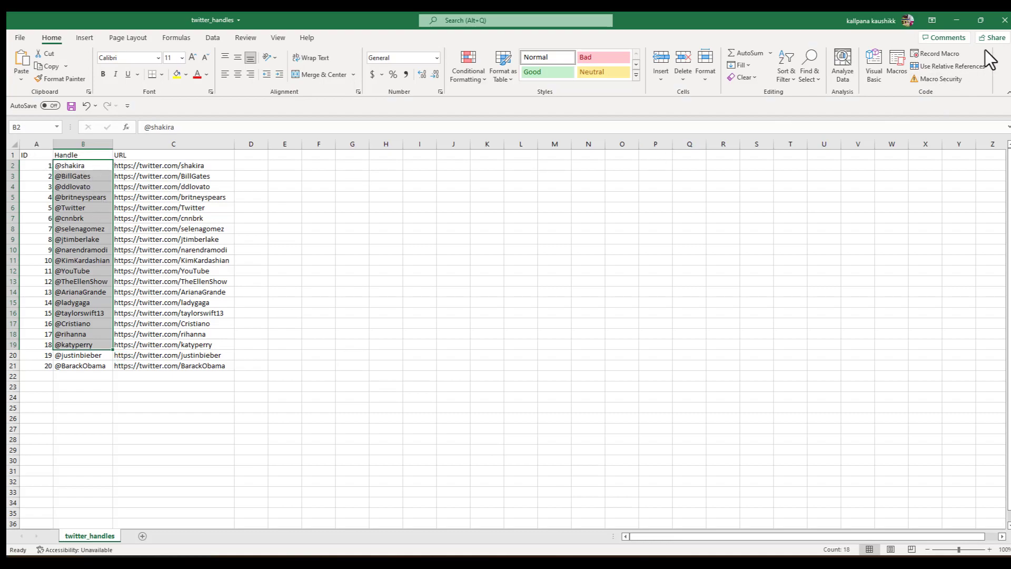
left_click(957, 20)
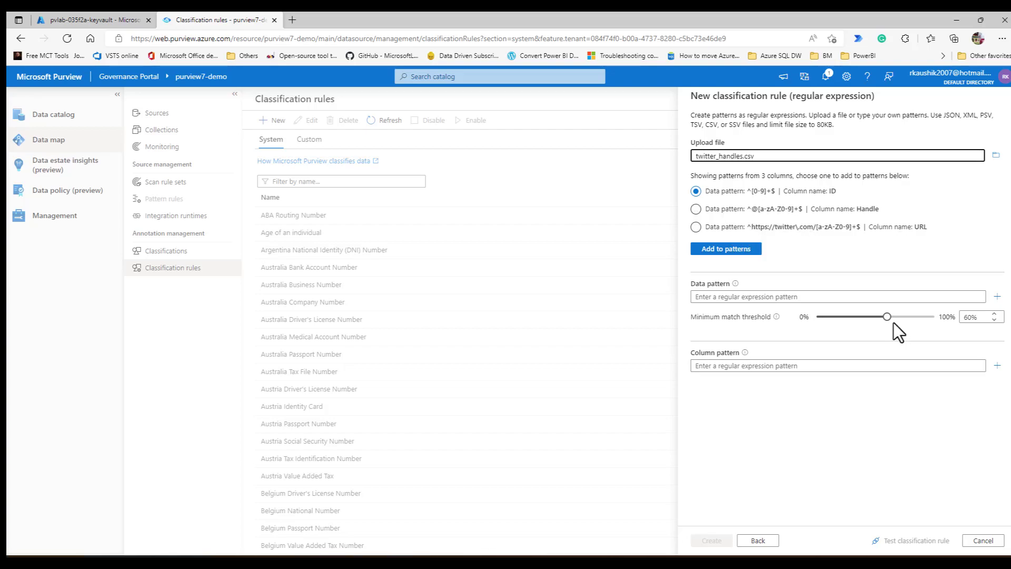
left_click(695, 209)
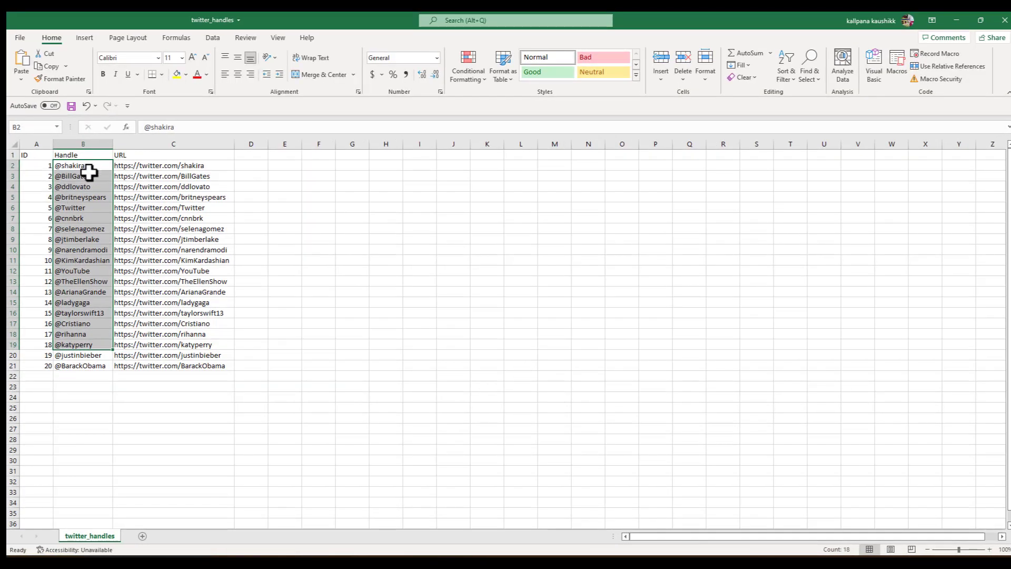
left_click(963, 20)
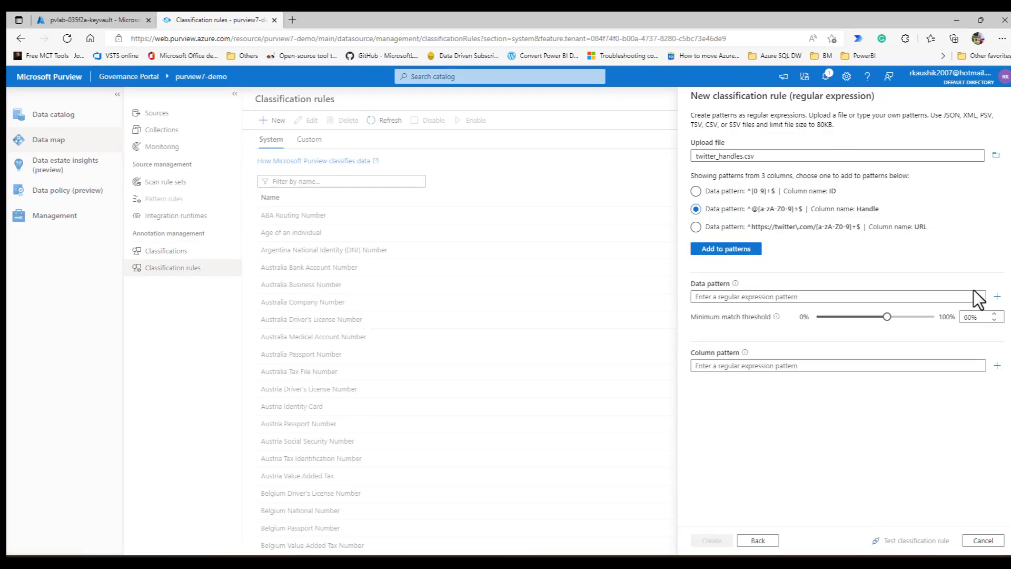
left_click(718, 252)
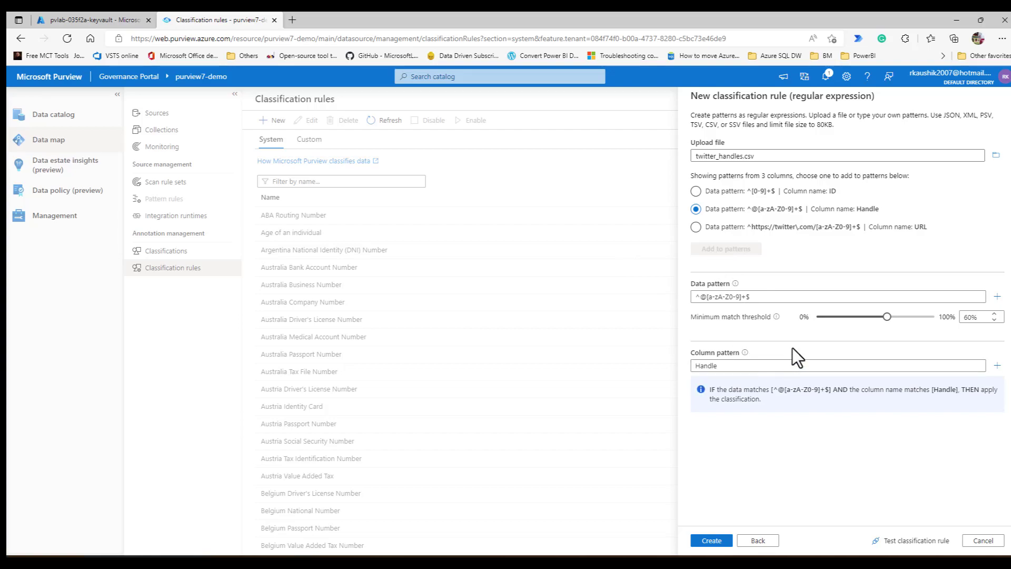
left_click(711, 541)
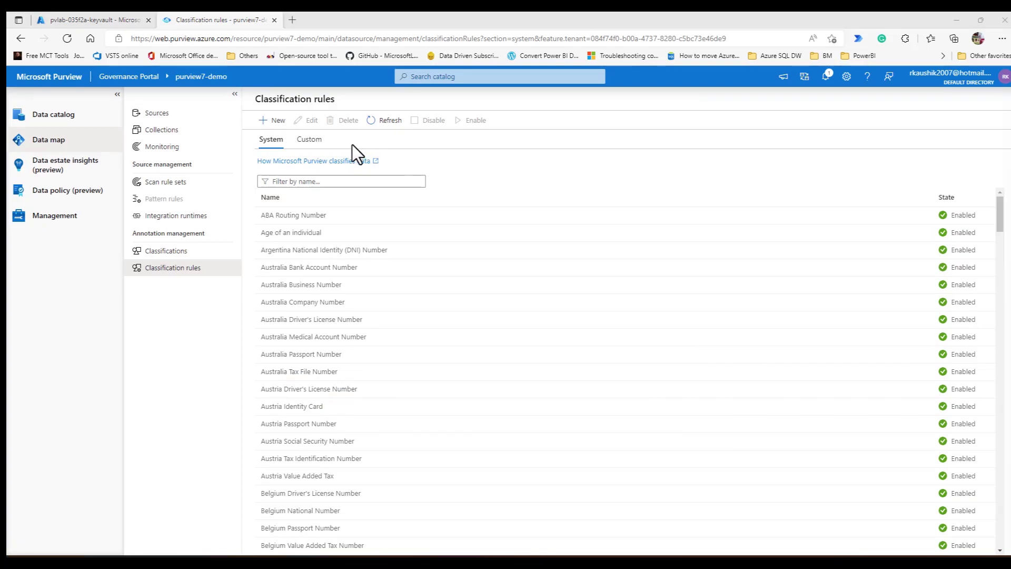
- Start a new scan rule set for Azure Data Lake Storage Gen2 named Twitter_scan_rule_set
left_click(177, 182)
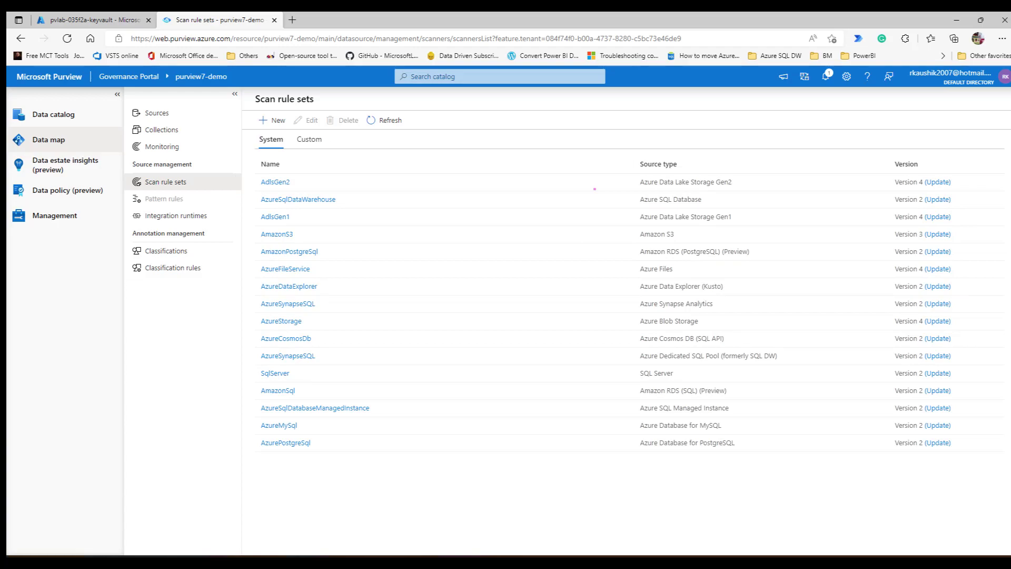
left_click(276, 121)
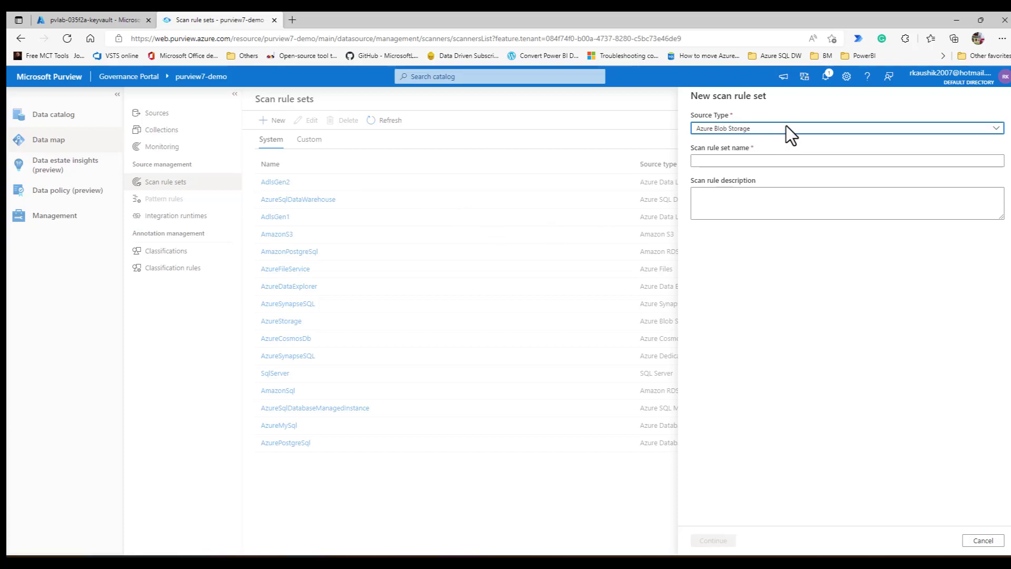
left_click(774, 126)
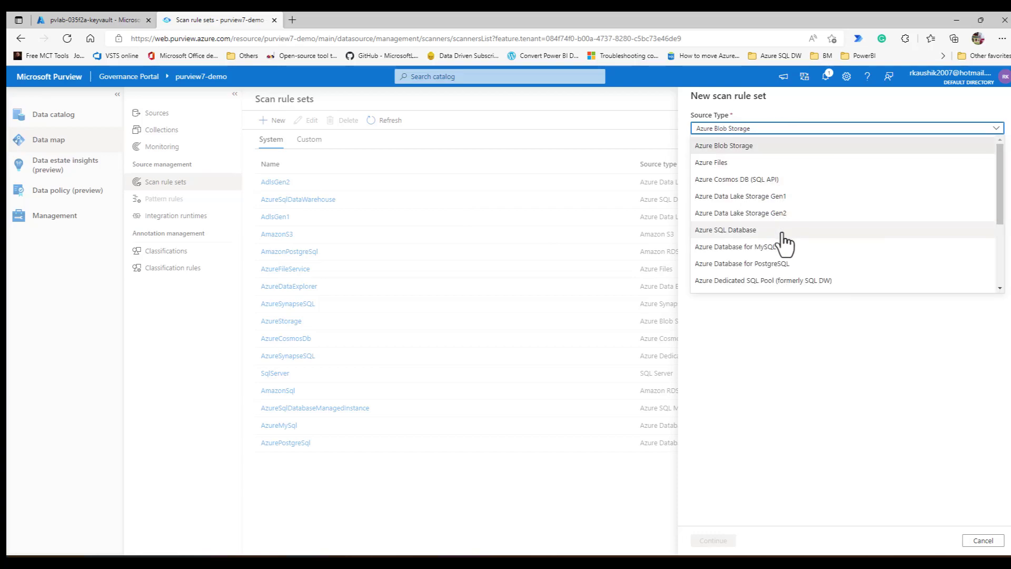
left_click(784, 216)
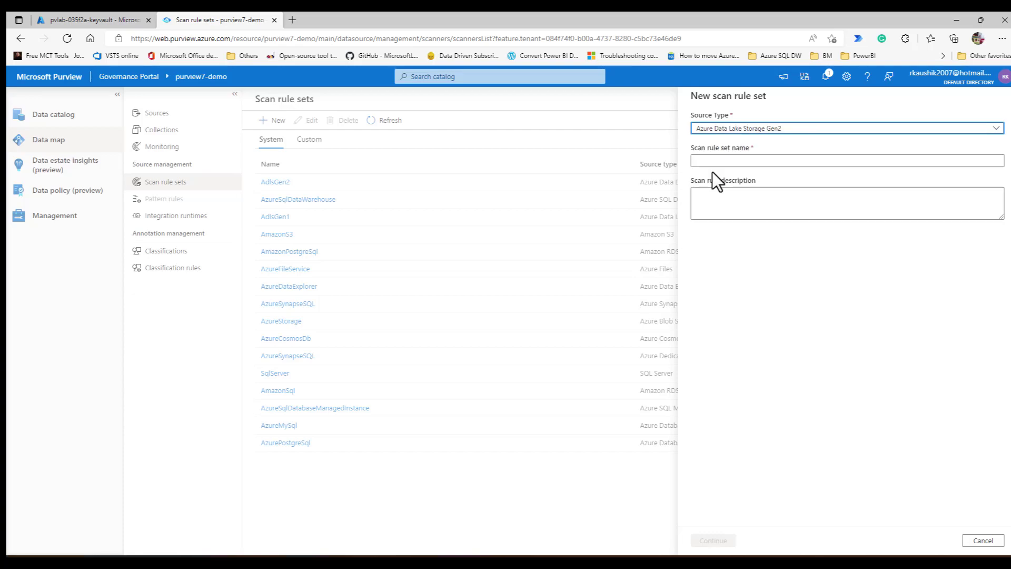
left_click(712, 159)
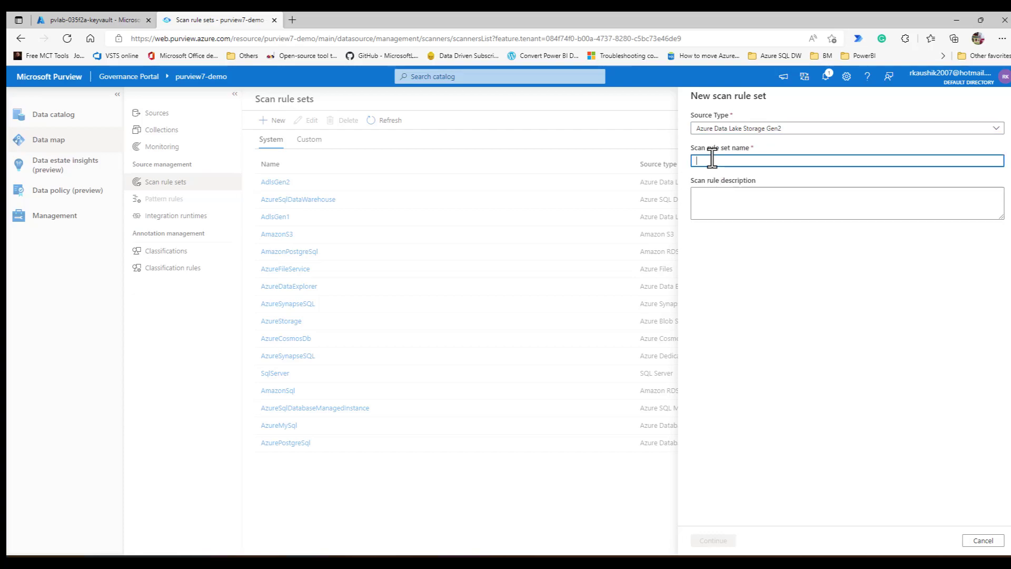
type("Twitter_scan_rule_set")
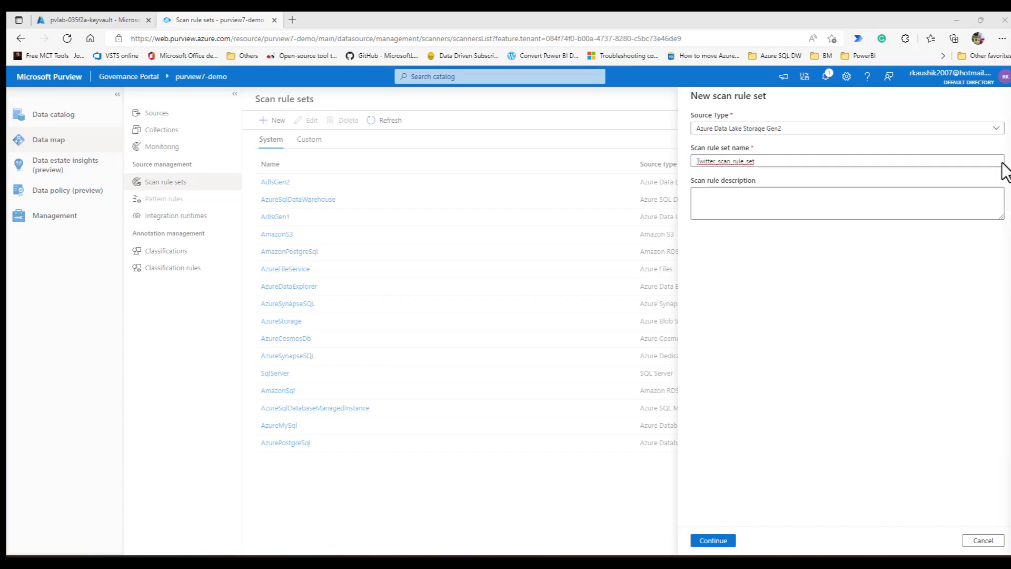
- Describe the scan rule set as "Custom scan rule set to detect parquet files and classify twitter handles." and proceed to the file types
left_click(698, 202)
type("Custom scan rule set to detect parquet files and classify twitter handles")
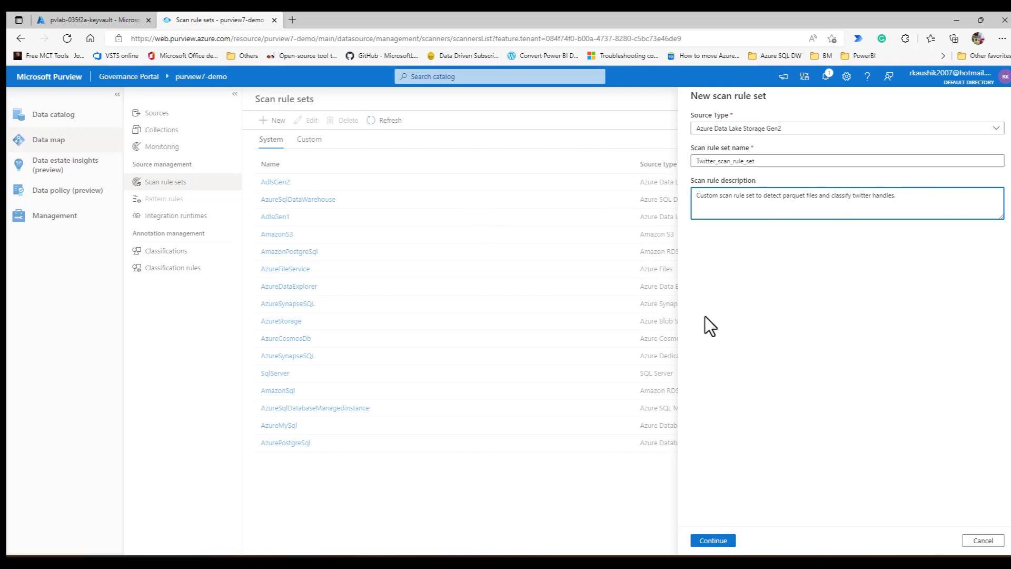
left_click(722, 207)
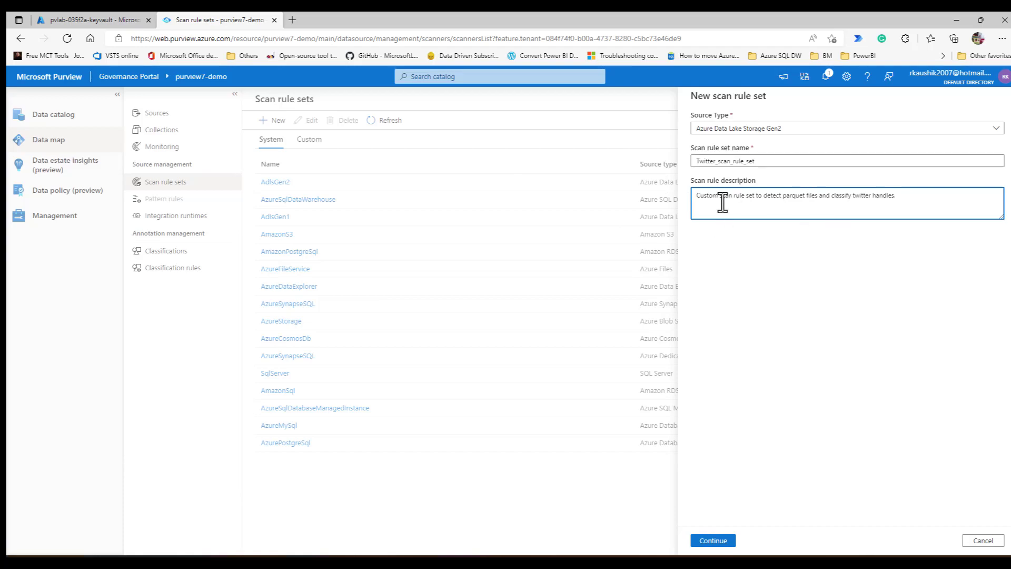
type(".")
left_click(714, 540)
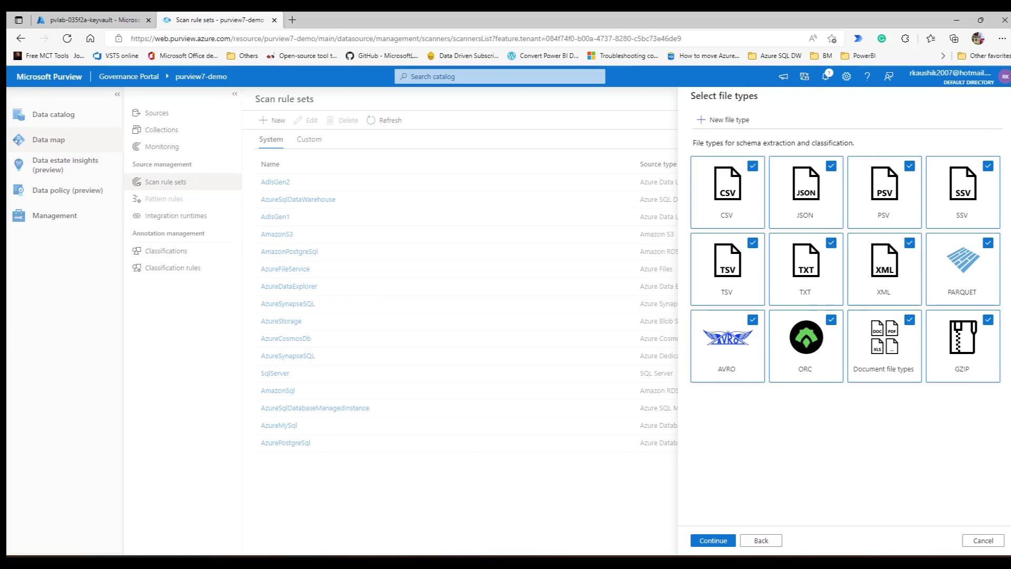
- Restrict the scan rule set's file types to PARQUET only and proceed to the classification rules
left_click(752, 166)
left_click(832, 167)
left_click(909, 166)
left_click(988, 167)
left_click(910, 243)
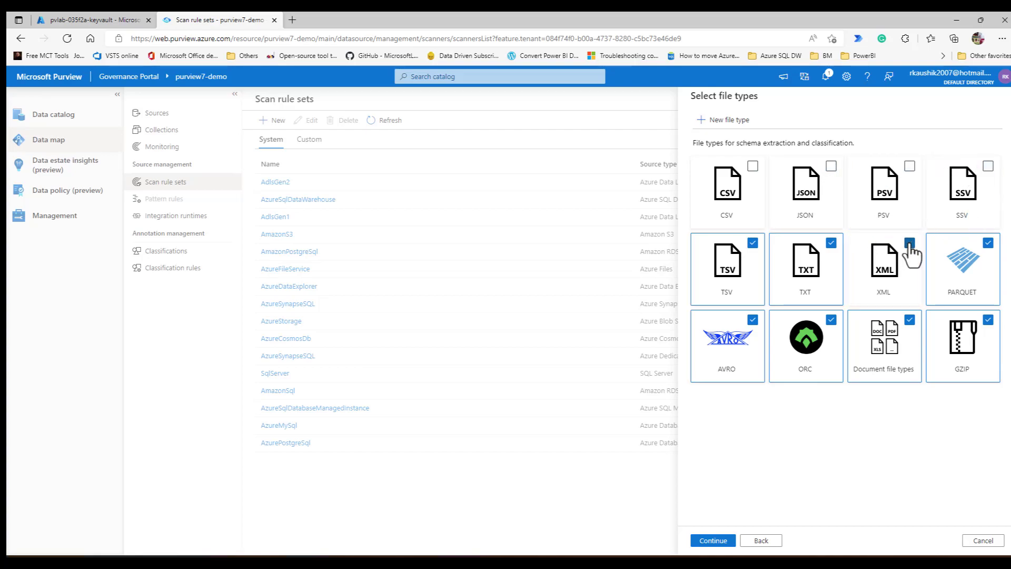
left_click(831, 243)
left_click(753, 243)
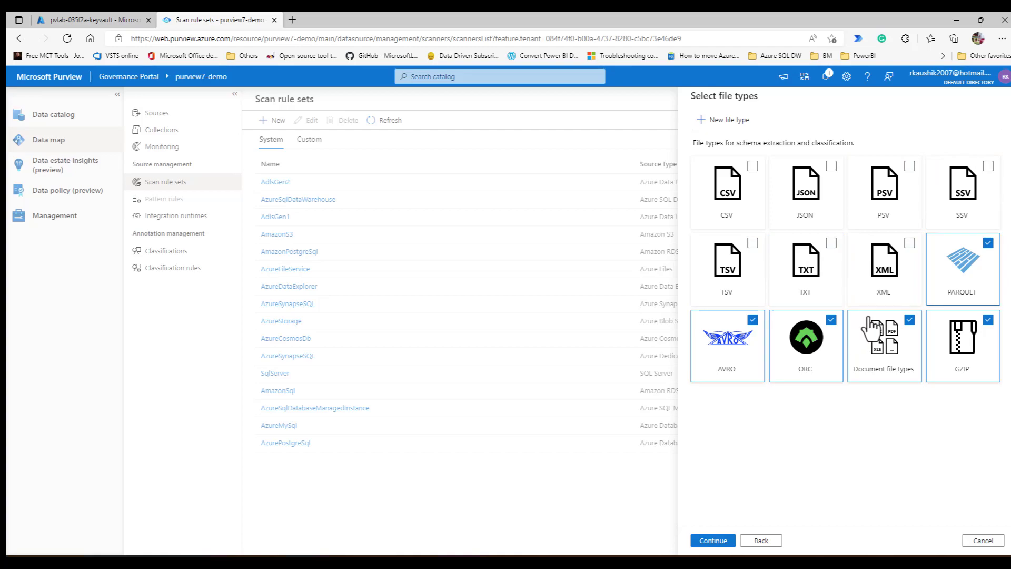
left_click(831, 320)
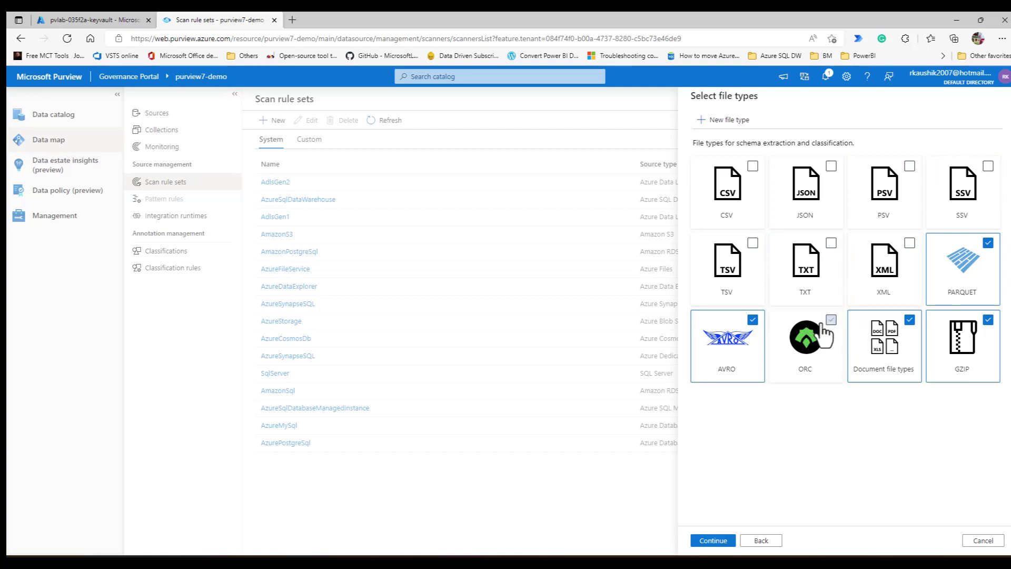
left_click(753, 321)
left_click(910, 320)
left_click(988, 320)
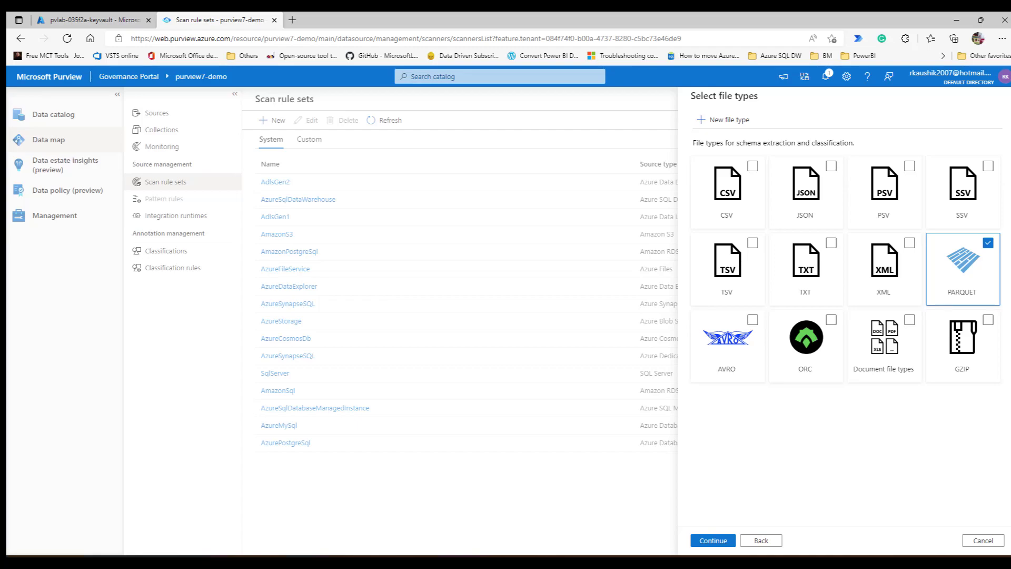
left_click(713, 541)
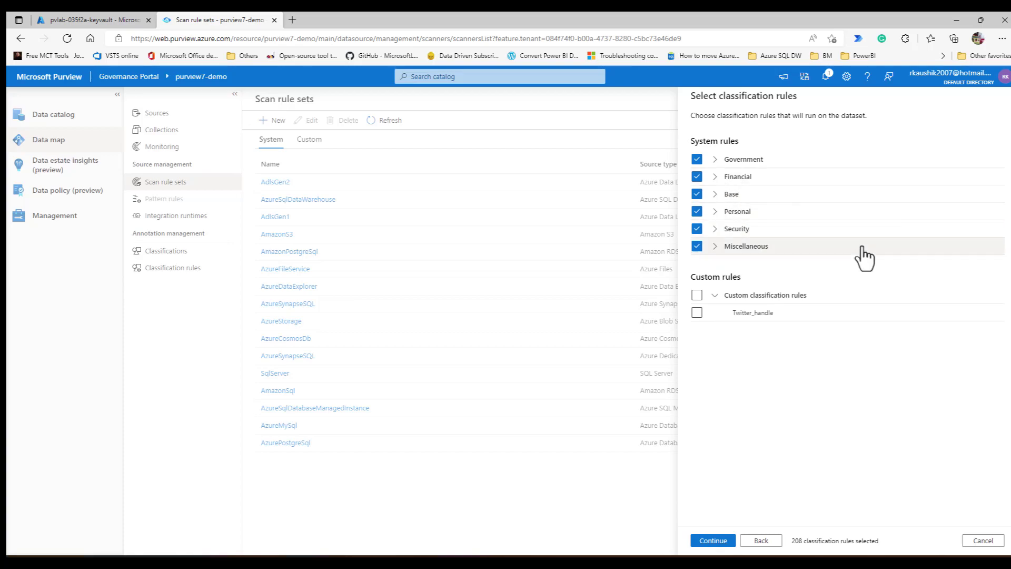
- Exclude all system rule groups, include only the custom Twitter_handle rule, and create the scan rule set with the default ignore pattern
left_click(698, 159)
left_click(698, 177)
left_click(698, 195)
left_click(699, 214)
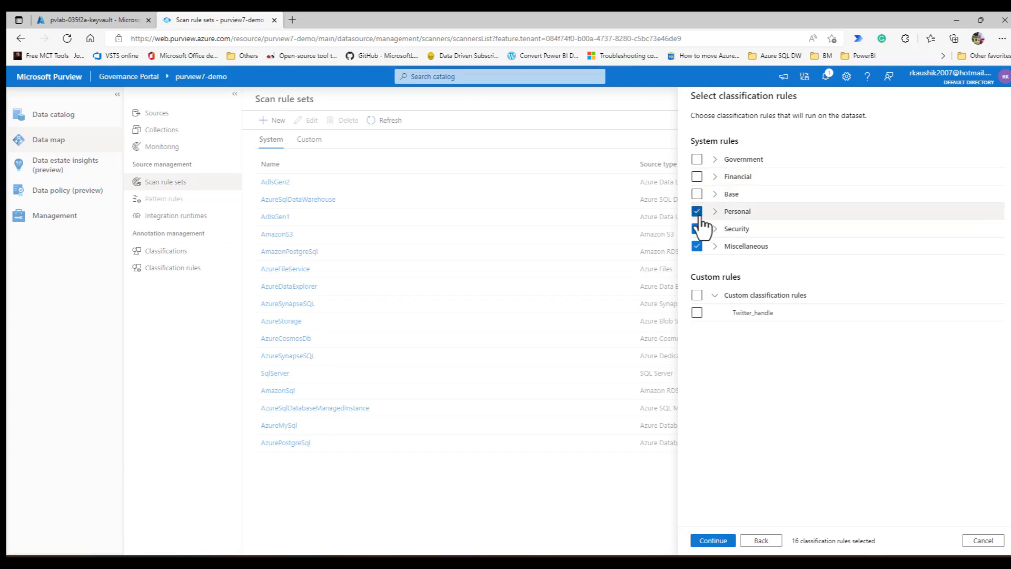
left_click(701, 230)
left_click(697, 247)
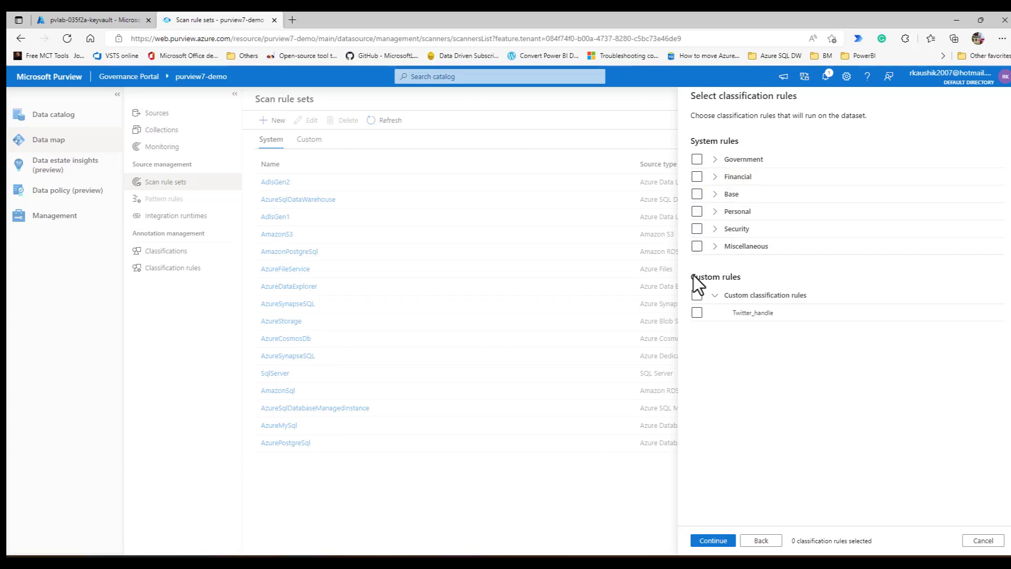
left_click(698, 315)
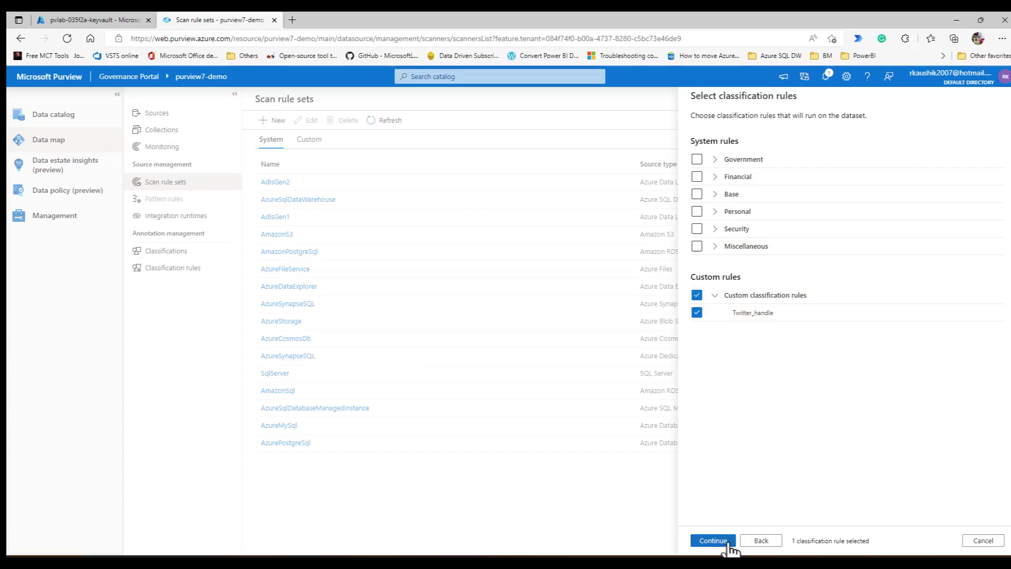
left_click(713, 541)
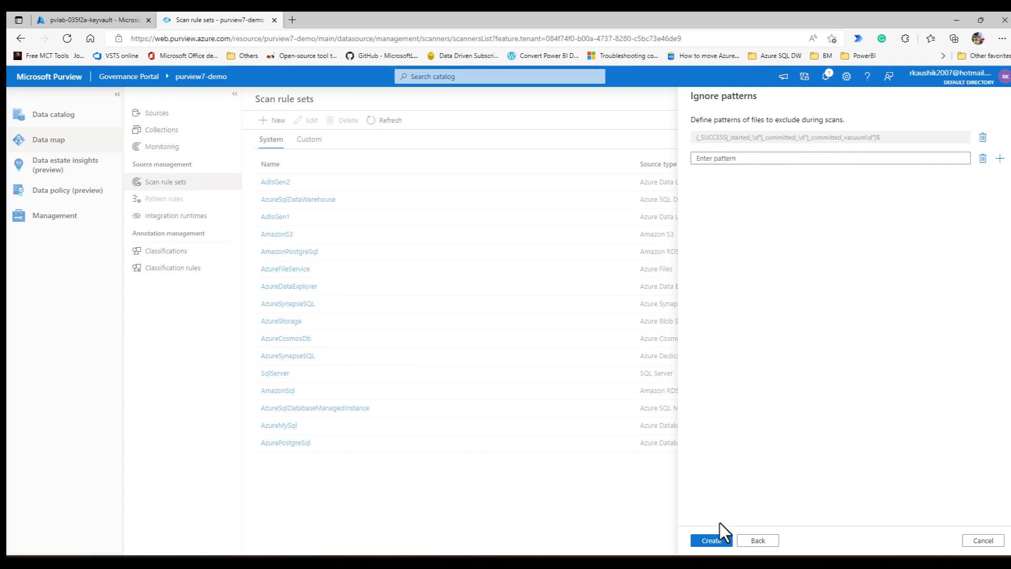
left_click(717, 542)
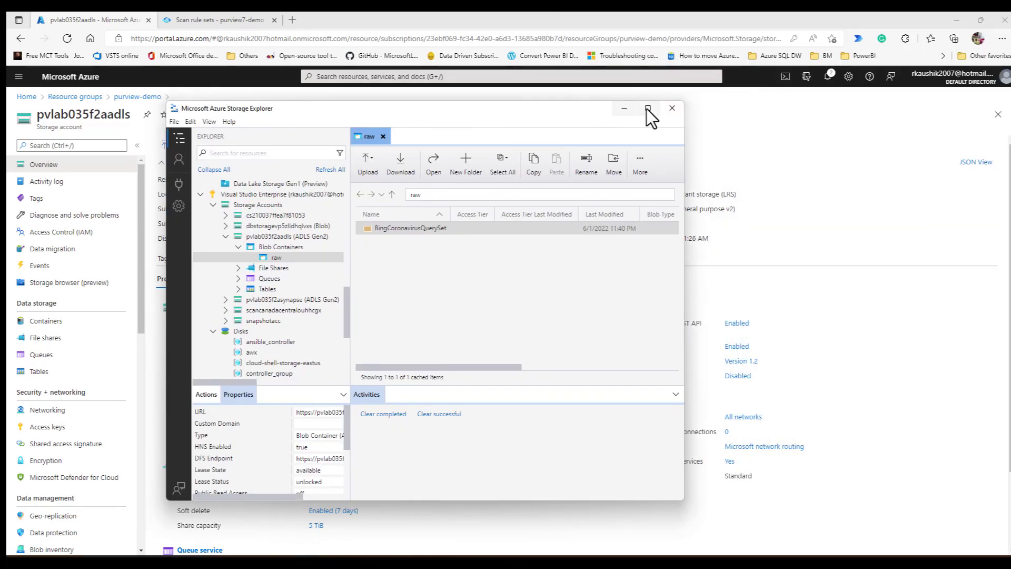
- In Azure Storage Explorer, create a folder named Twitter in the raw container and open it
left_click(649, 109)
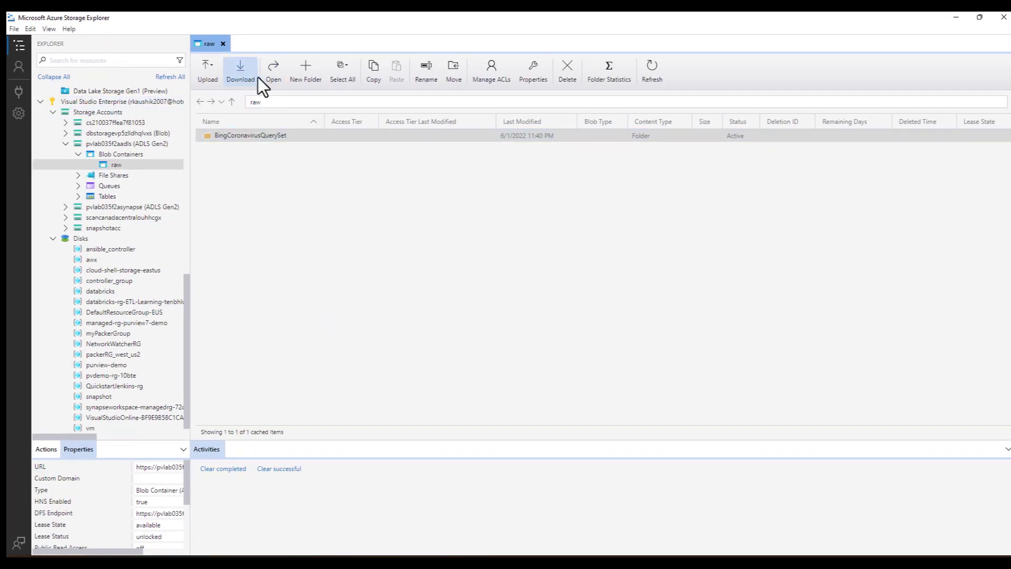
left_click(308, 72)
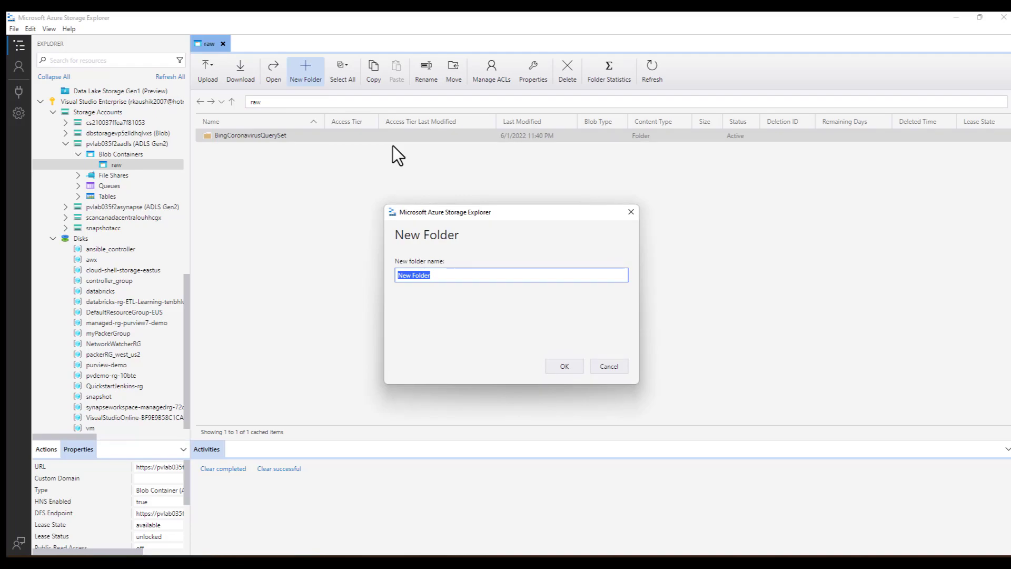
type("Twitter")
left_click(555, 359)
double_click(260, 149)
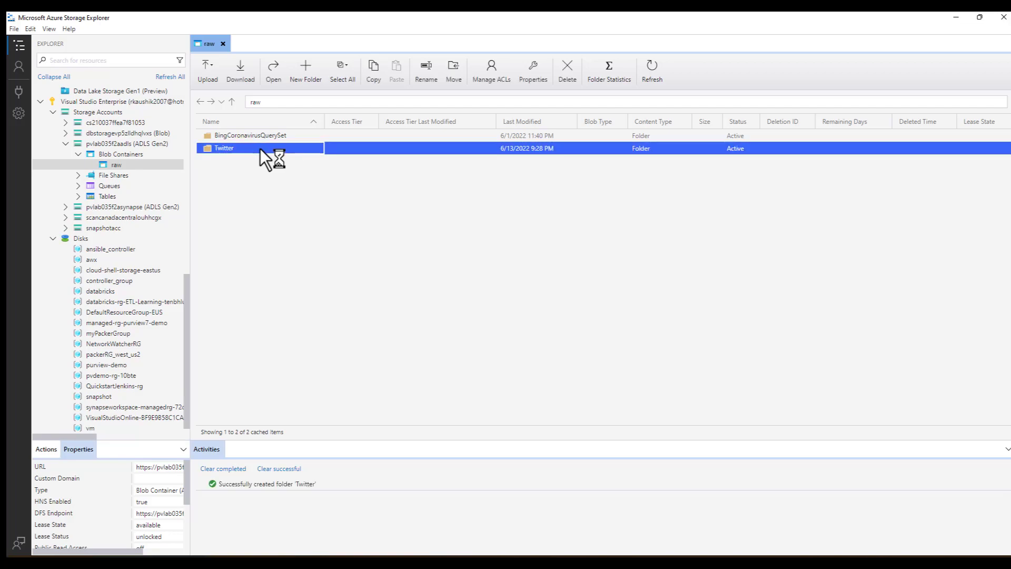
- Upload twitter_handles.parquet from the Azure Purview folder to the Twitter directory as a block blob and refresh the folder listing
left_click(216, 73)
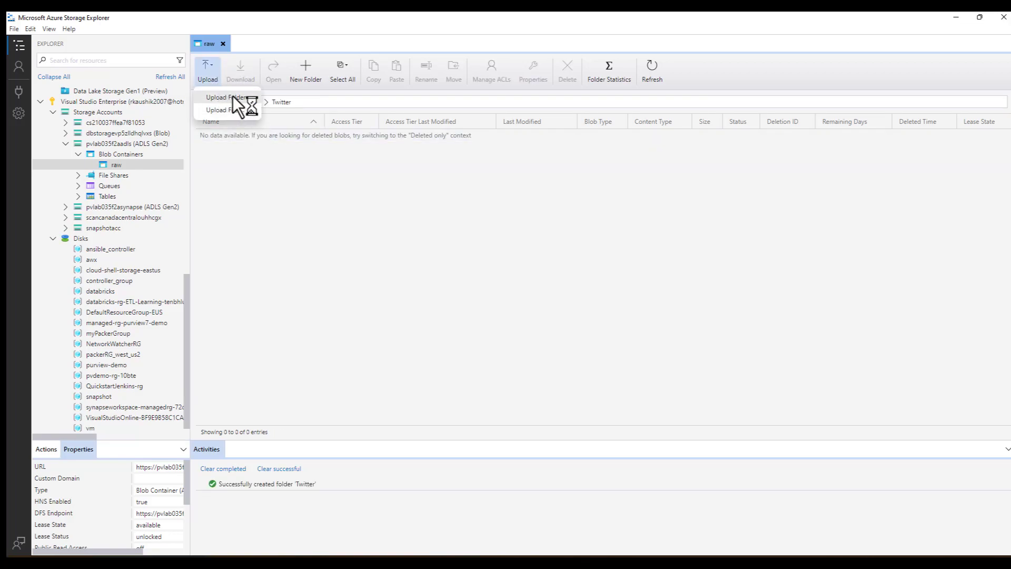
left_click(228, 112)
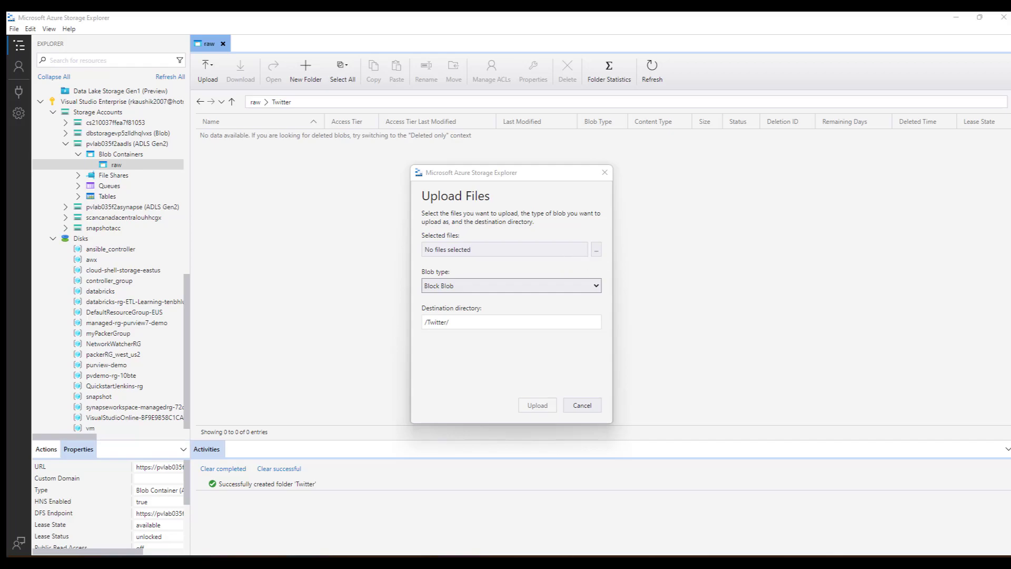
left_click(597, 250)
left_click_drag(583, 257, 390, 240)
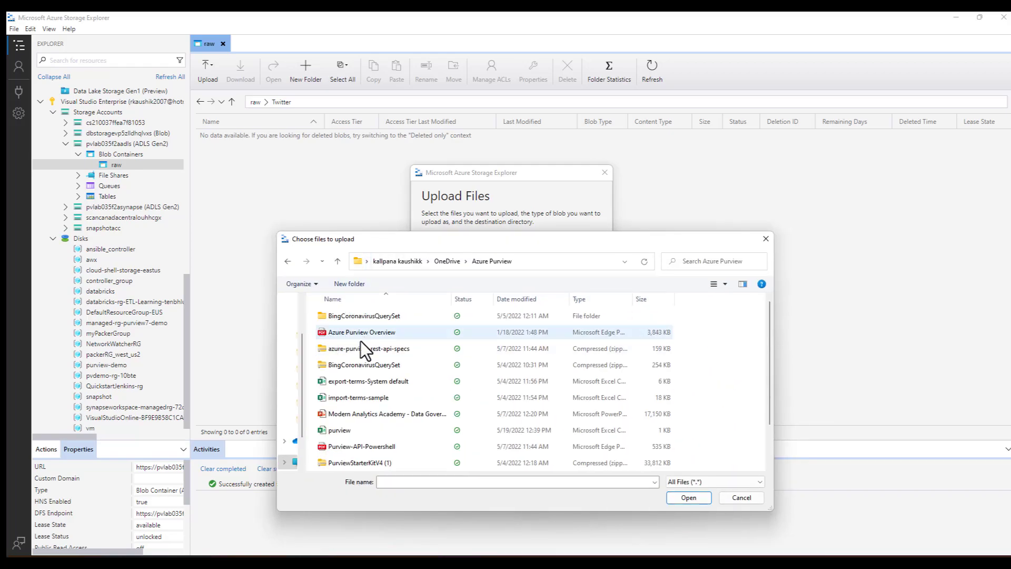
scroll(376, 433, "down", 2)
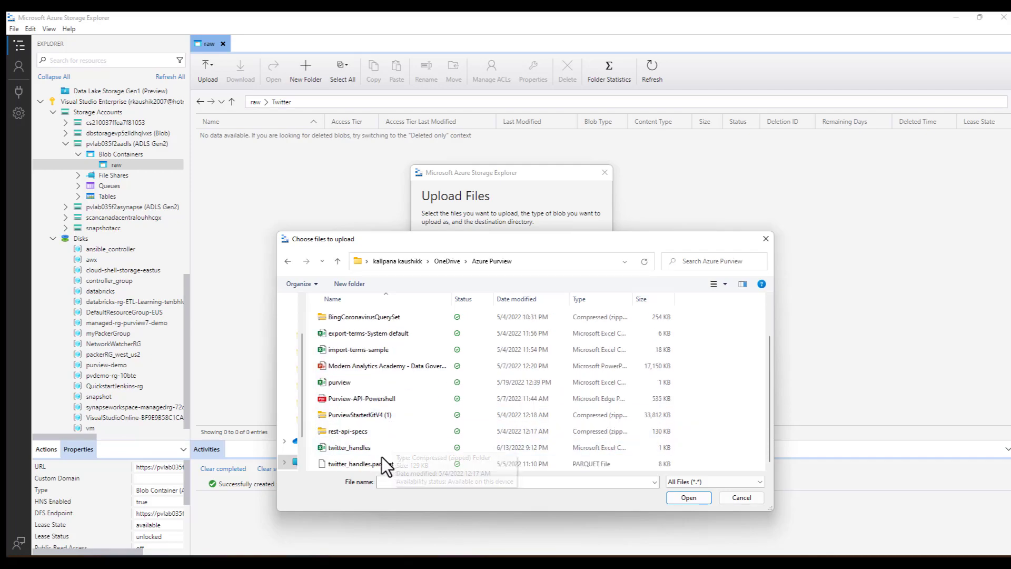
left_click(379, 464)
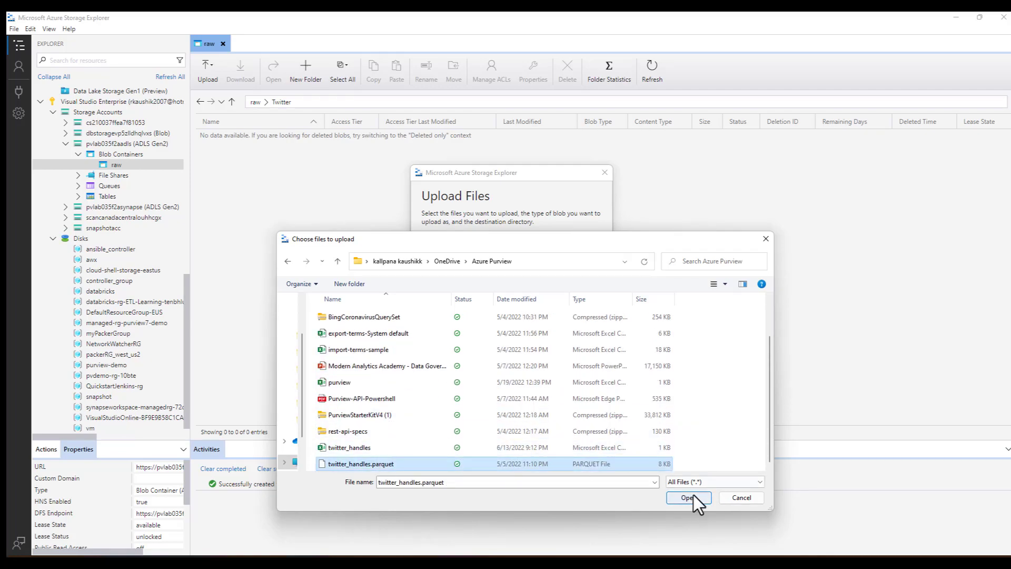
left_click(694, 495)
left_click(539, 408)
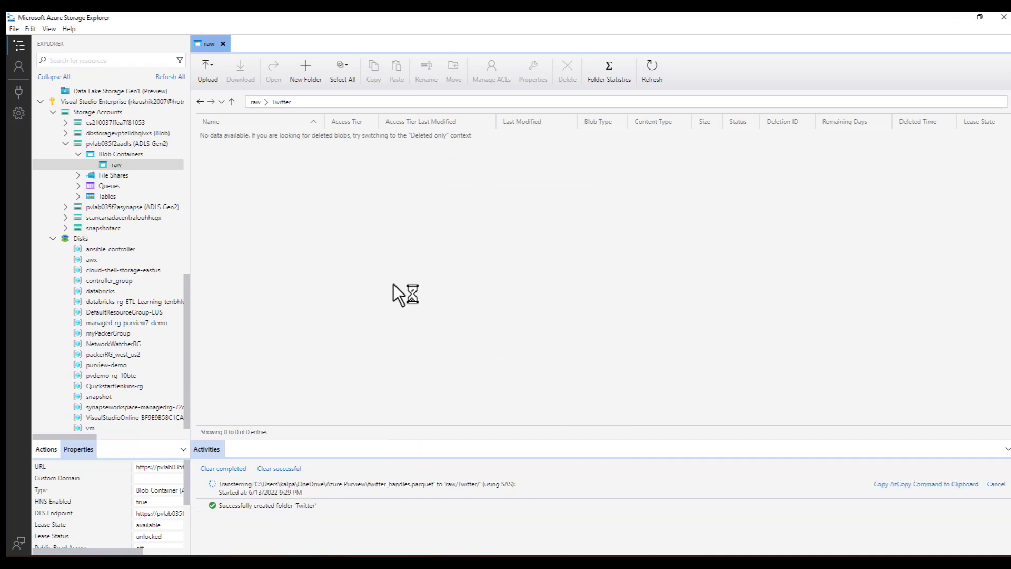
left_click(653, 72)
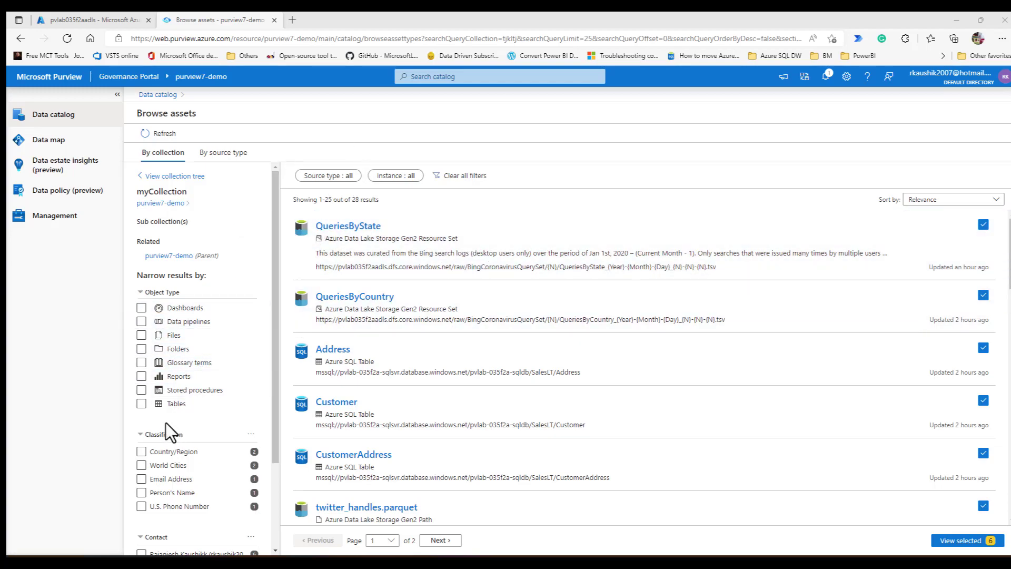
scroll(179, 442, "down", 1)
left_click(141, 426)
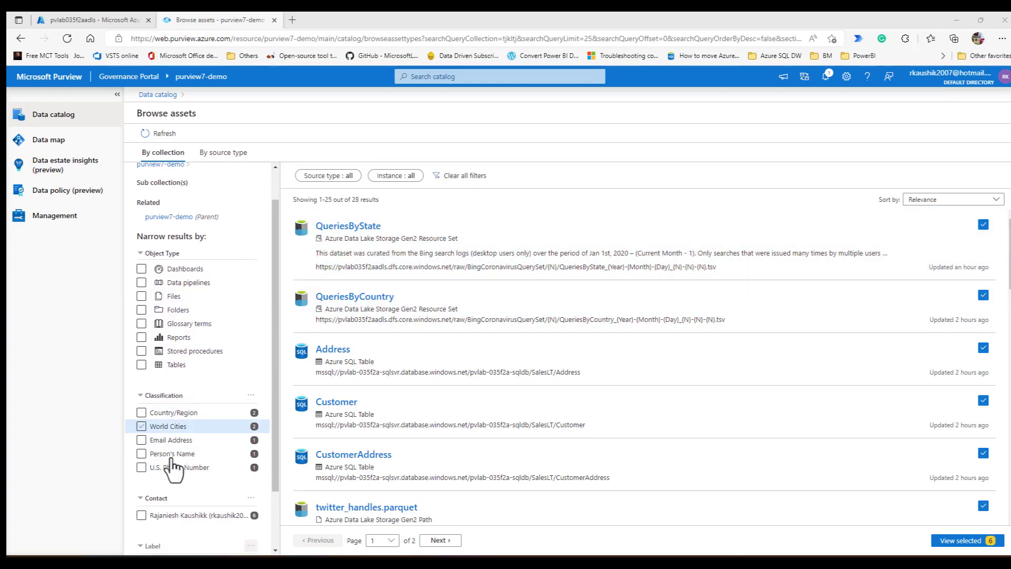
left_click(170, 283)
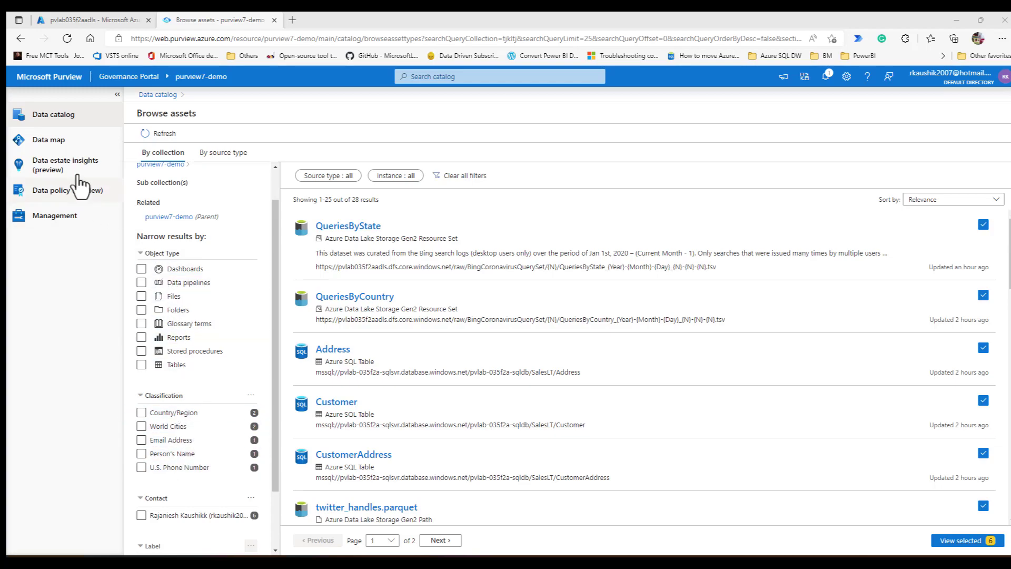
- In Microsoft Purview, edit the custom Twitter_handle classification rule and set its data pattern to ^@[a-zA-Z0-9]{5,15}$
left_click(71, 145)
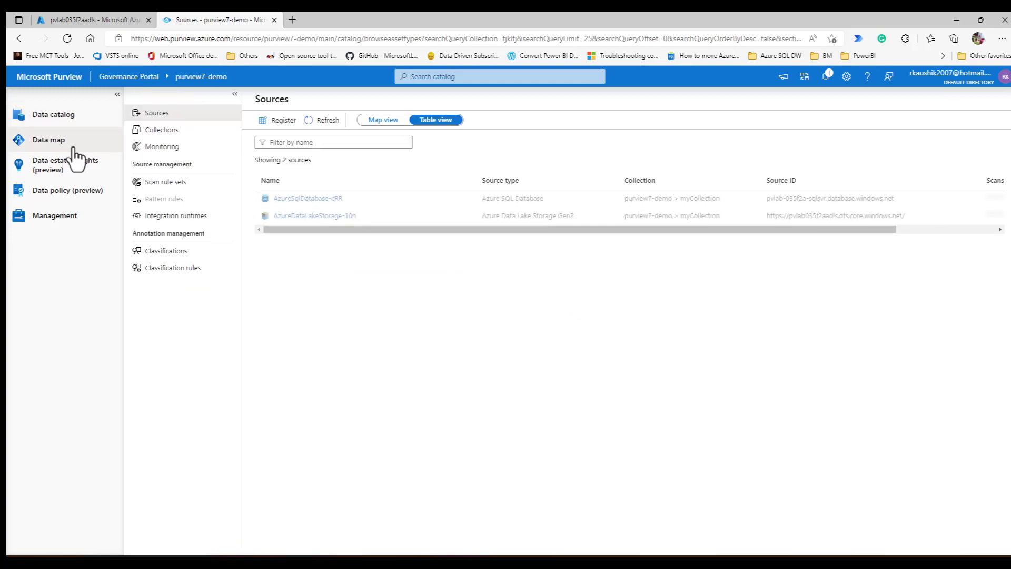
left_click(188, 269)
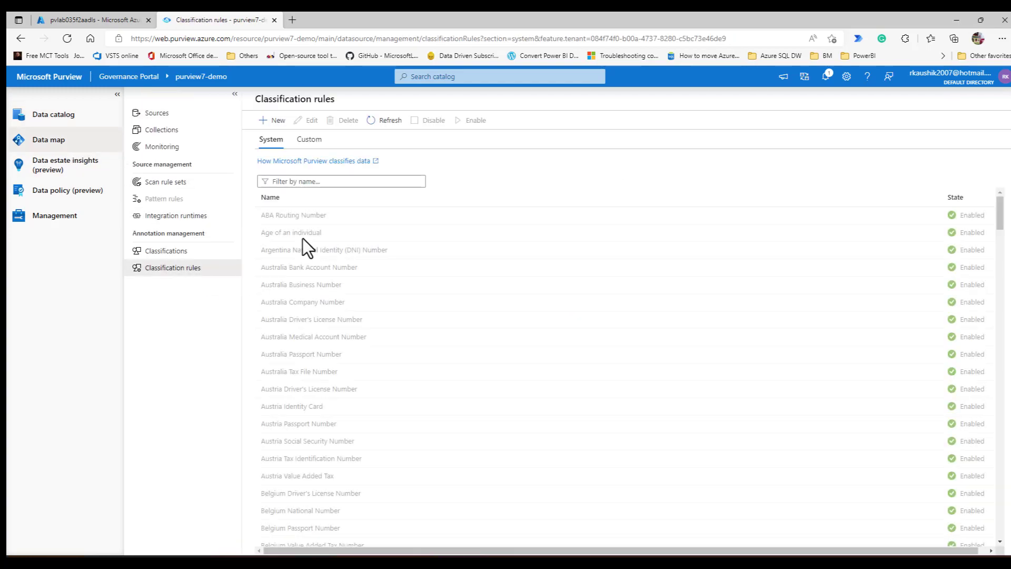
left_click(310, 139)
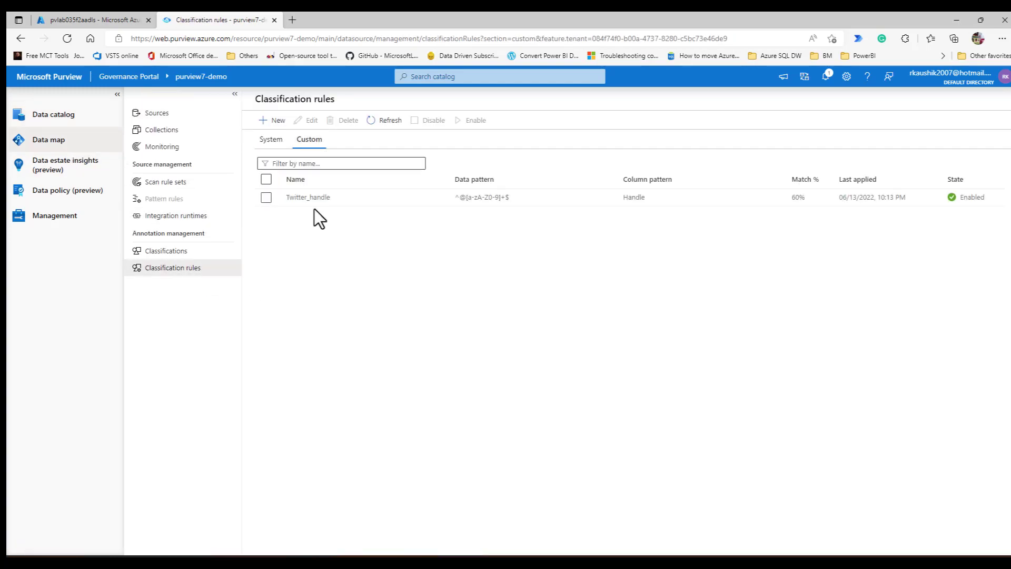
left_click(266, 198)
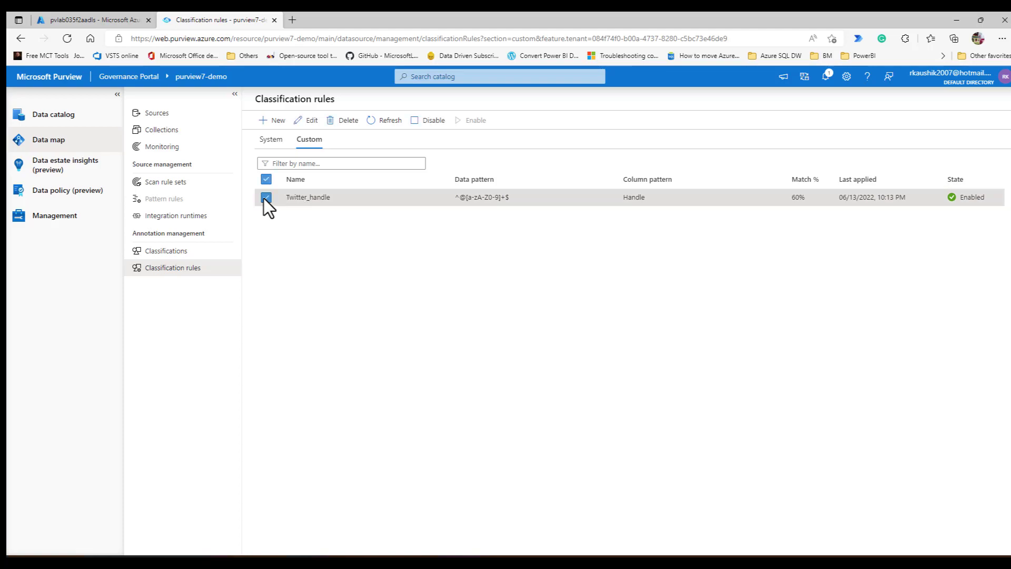
left_click(312, 121)
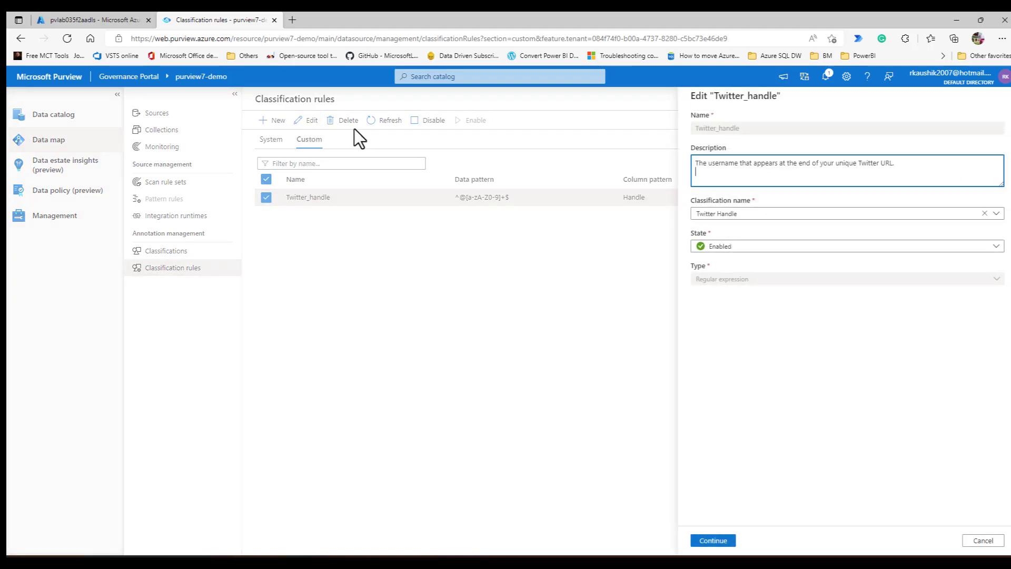
left_click(729, 546)
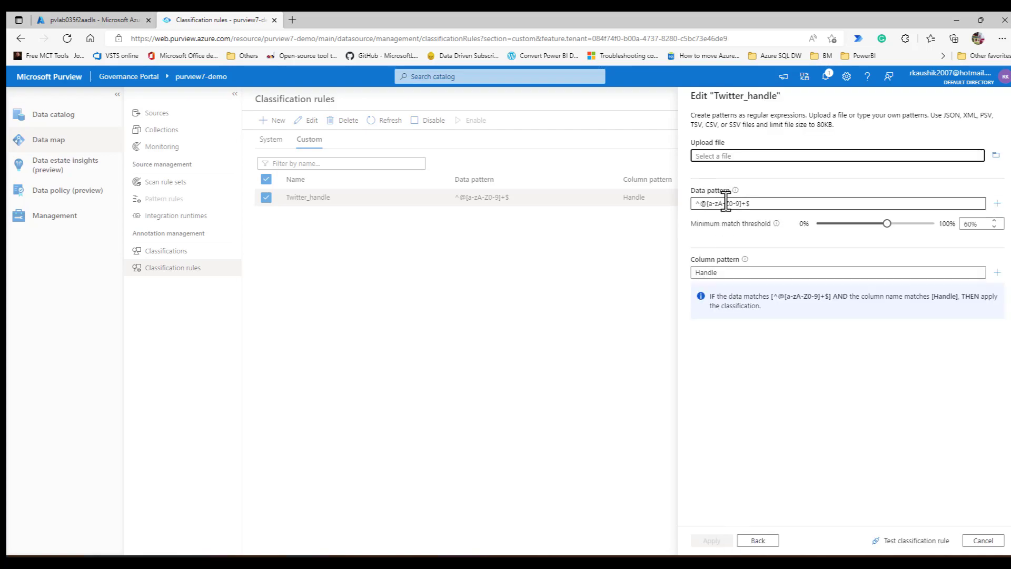
left_click(747, 205)
left_click(747, 206)
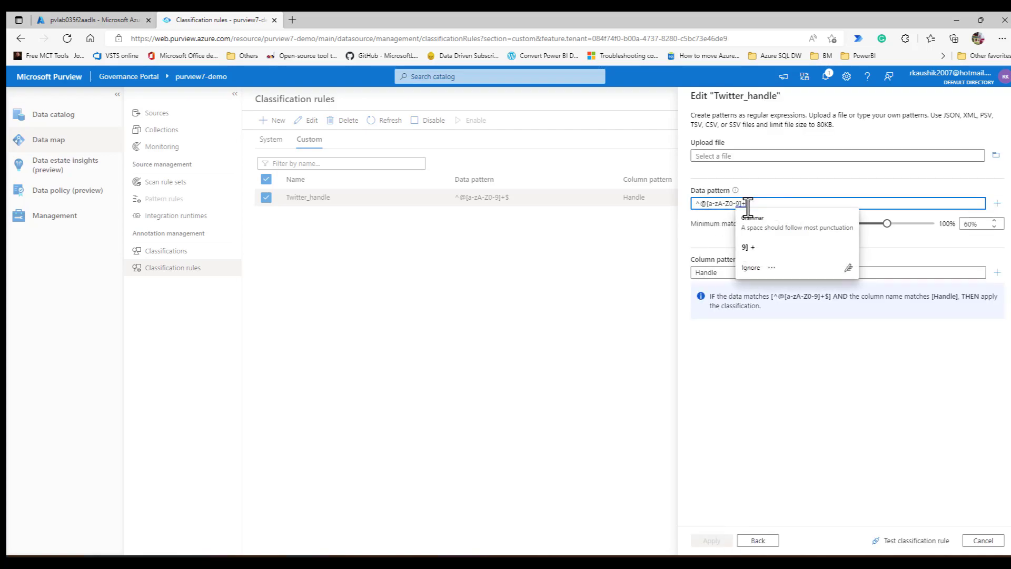
key("BackSpace")
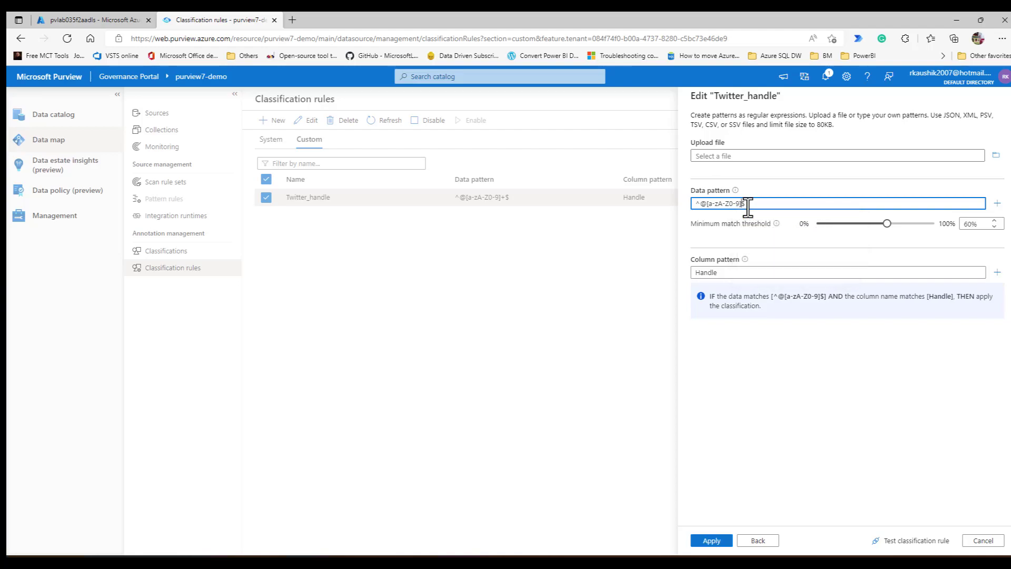
type("{5,15}")
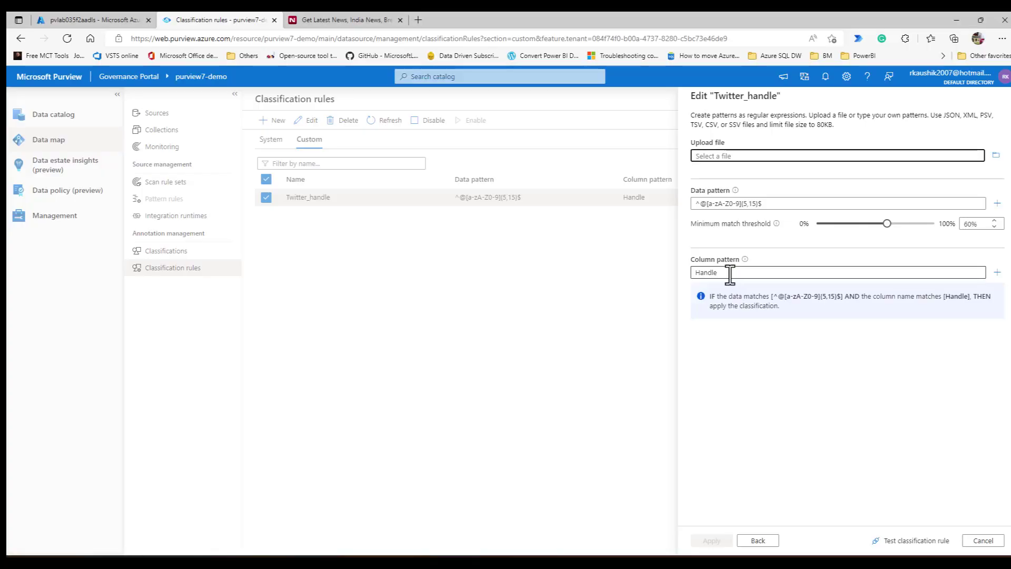
- Clear the Twitter_handle rule's column pattern and apply the update, choosing to remove all classifications already applied
left_click(733, 273)
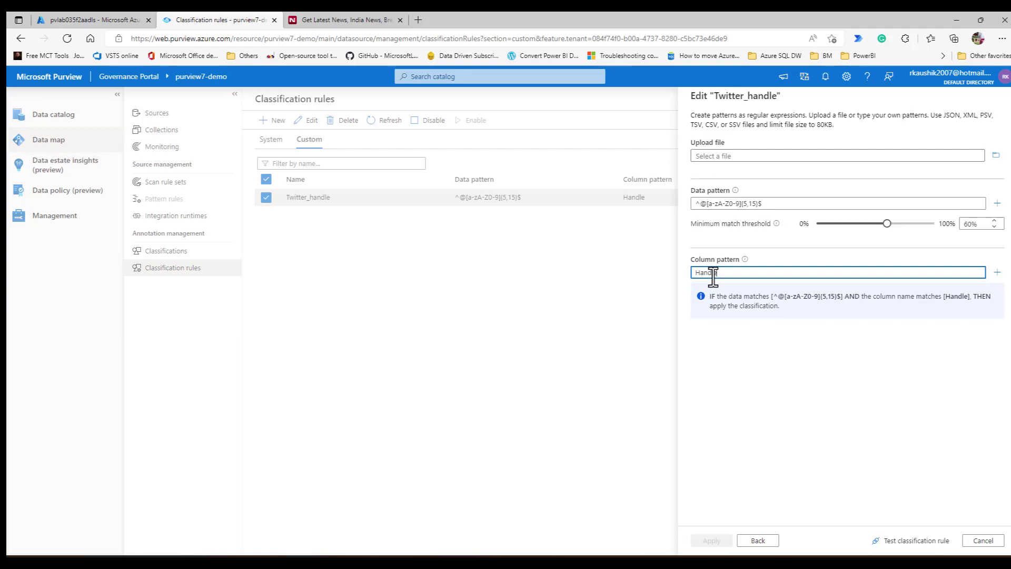
key("BackSpace")
key("BackSpace")
key("BackSpace")
key("BackSpace")
key("BackSpace")
key("BackSpace")
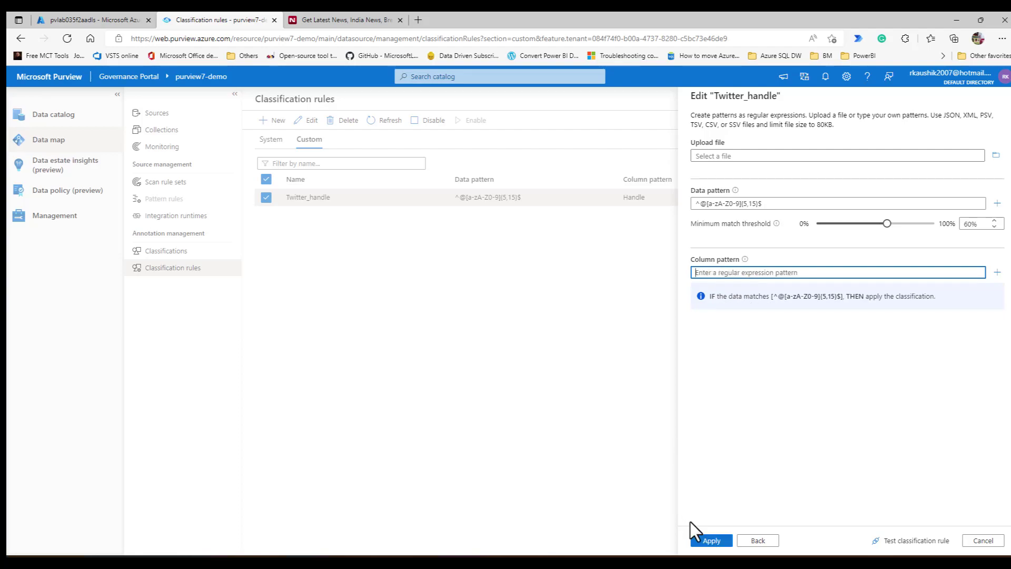
left_click(707, 541)
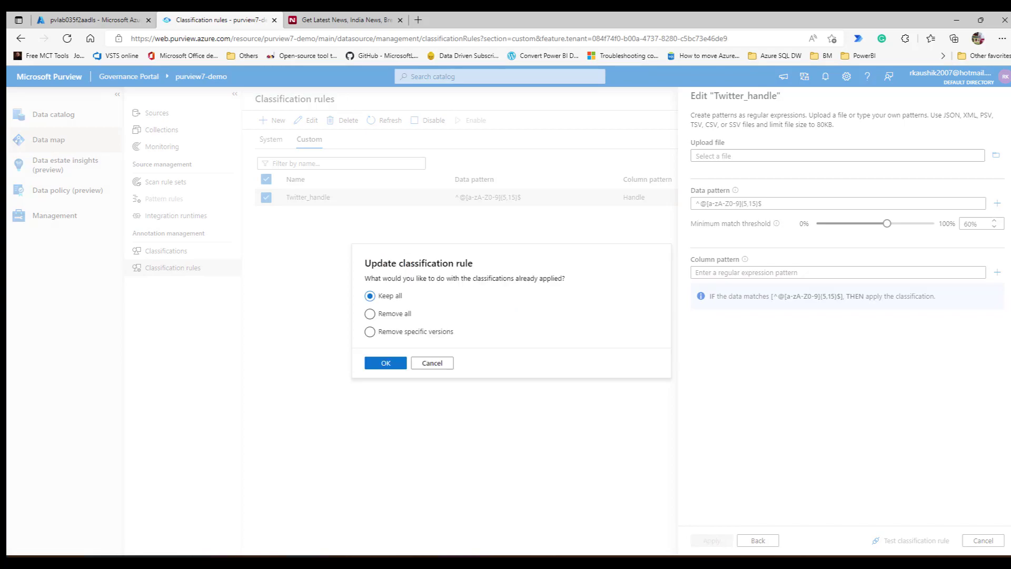
left_click(378, 316)
left_click(395, 363)
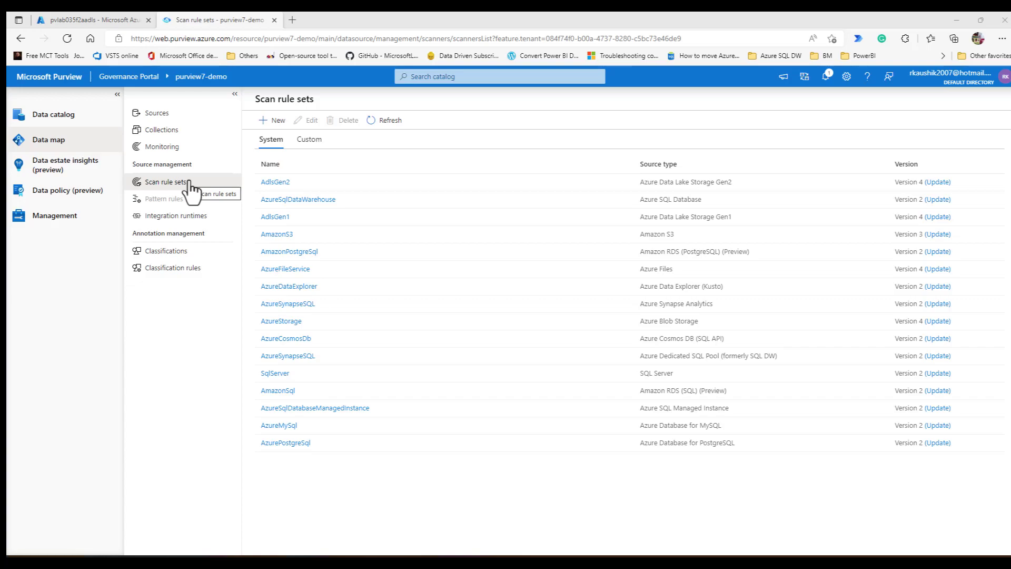
- Review the details of the AdlsGen2 system scan rule set and the custom Twitter_scan_rule_set
left_click(274, 182)
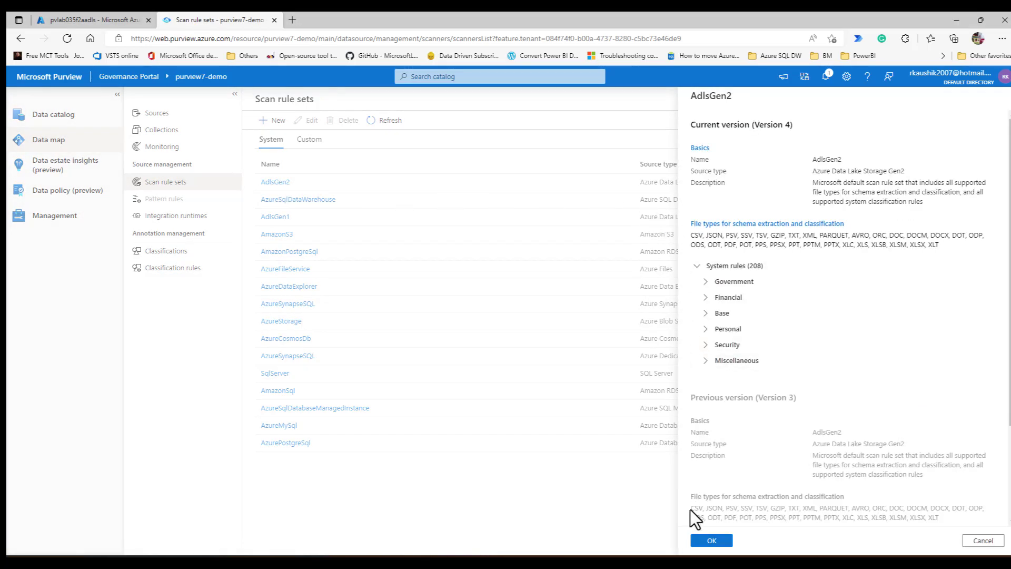
left_click(981, 540)
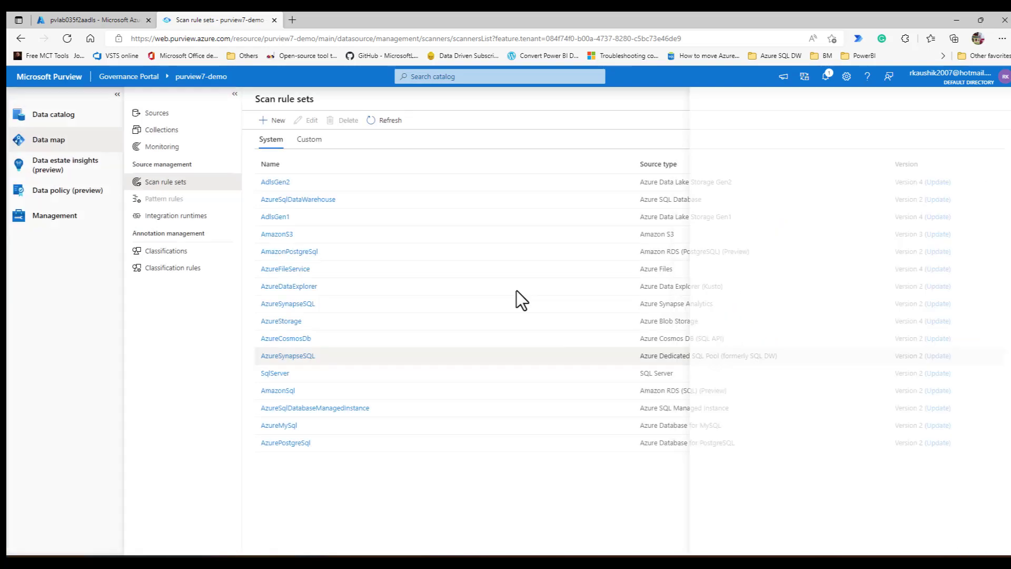
left_click(309, 140)
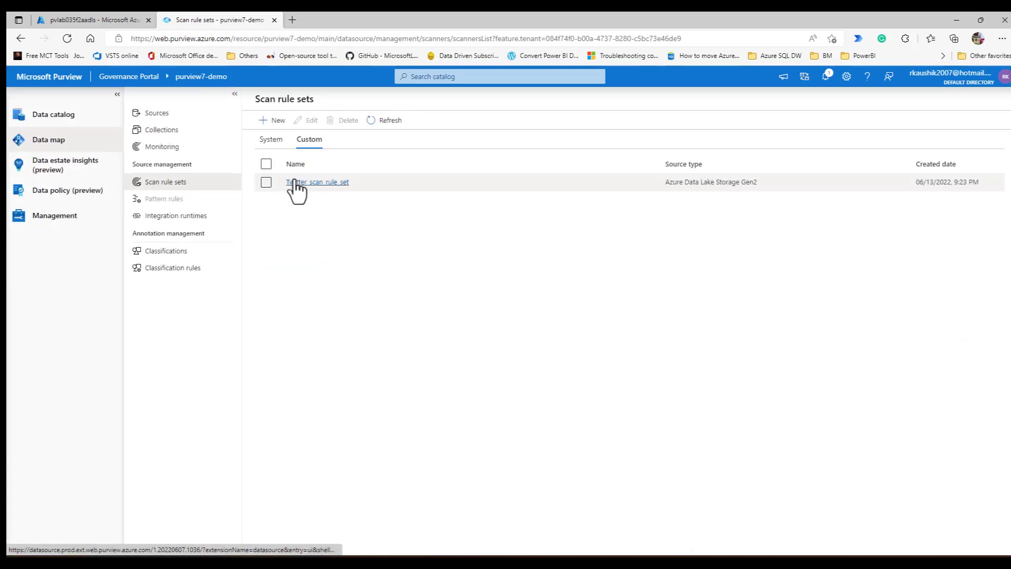
left_click(295, 183)
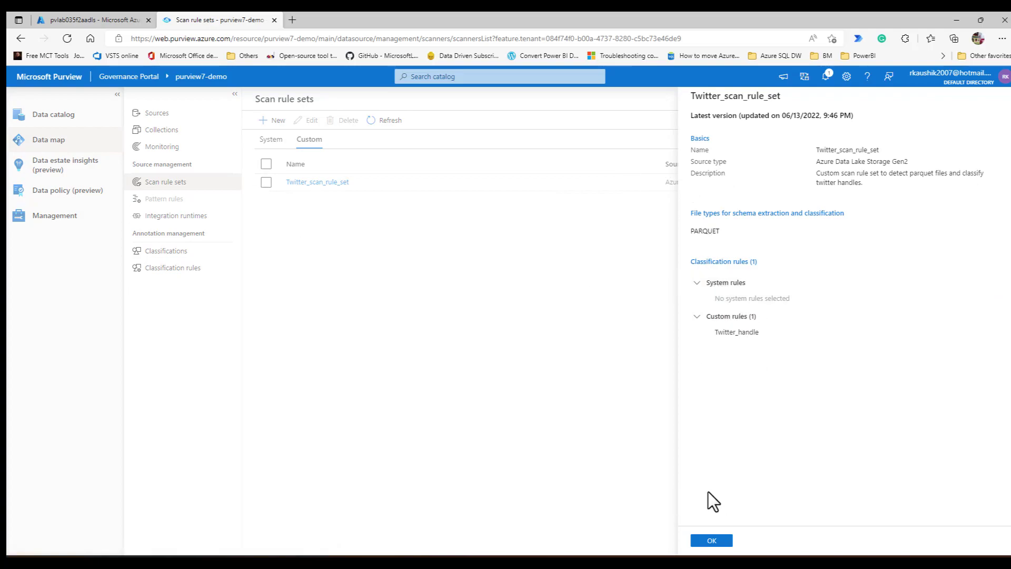
left_click(711, 543)
- Edit Twitter_scan_rule_set and update it, keeping the PARQUET file type, the Twitter_handle rule and the existing ignore pattern
left_click(268, 183)
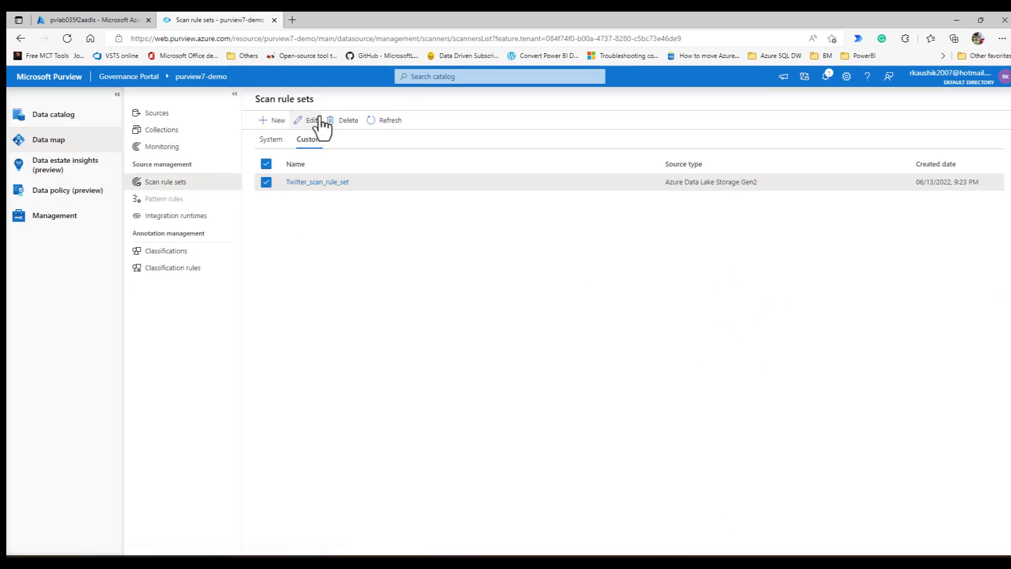
left_click(310, 121)
left_click(716, 541)
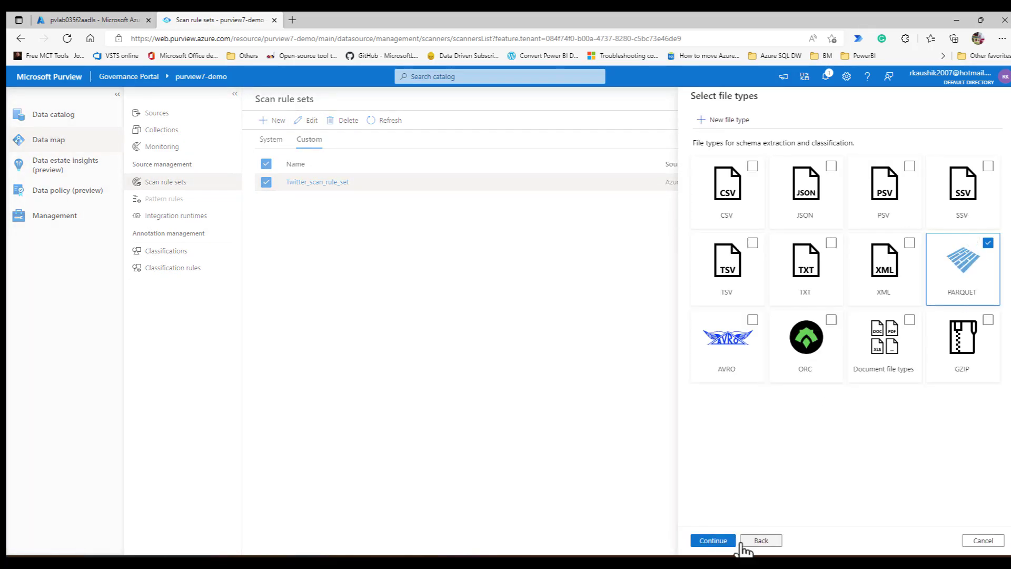
left_click(729, 542)
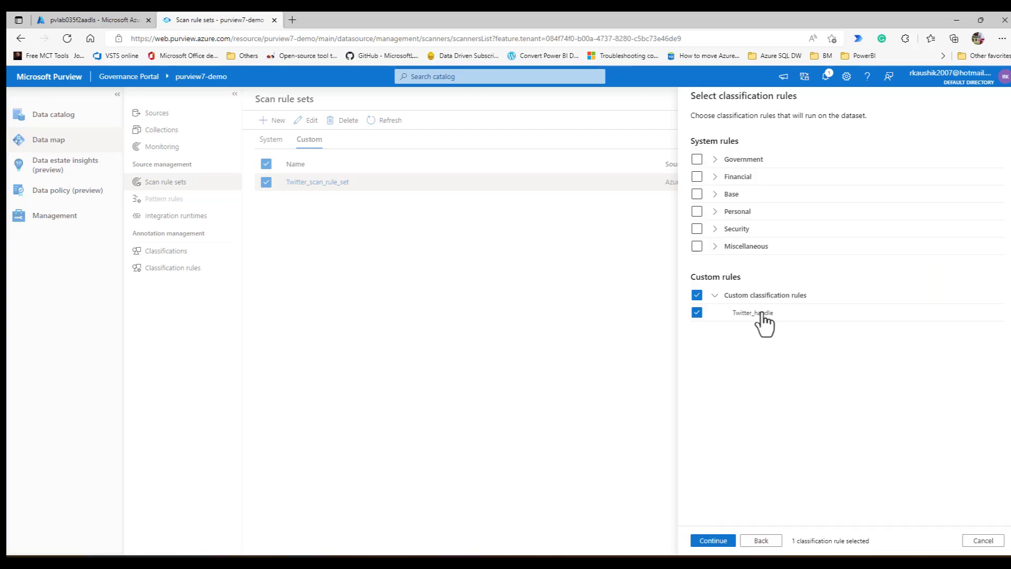
left_click(722, 542)
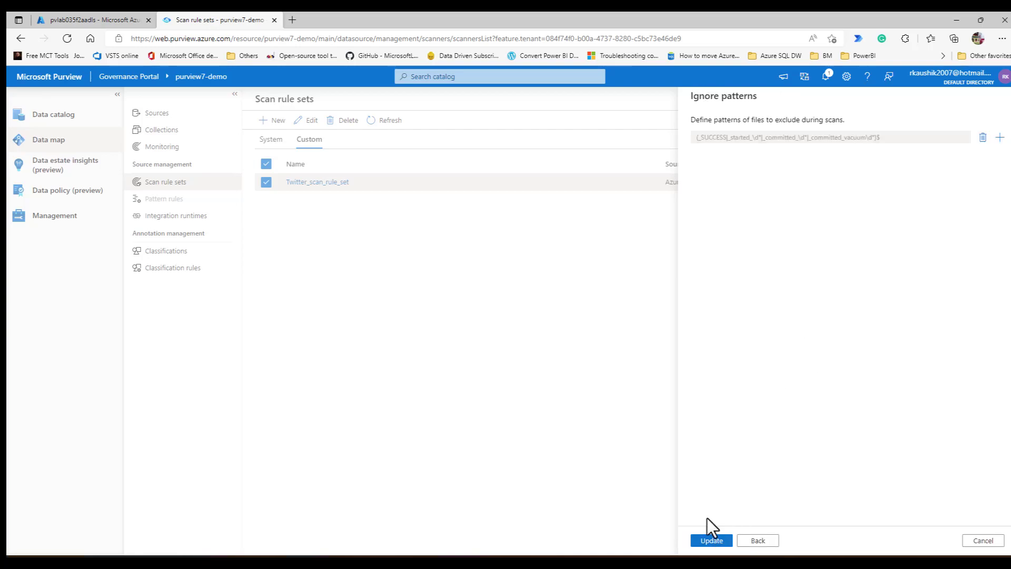
left_click(712, 541)
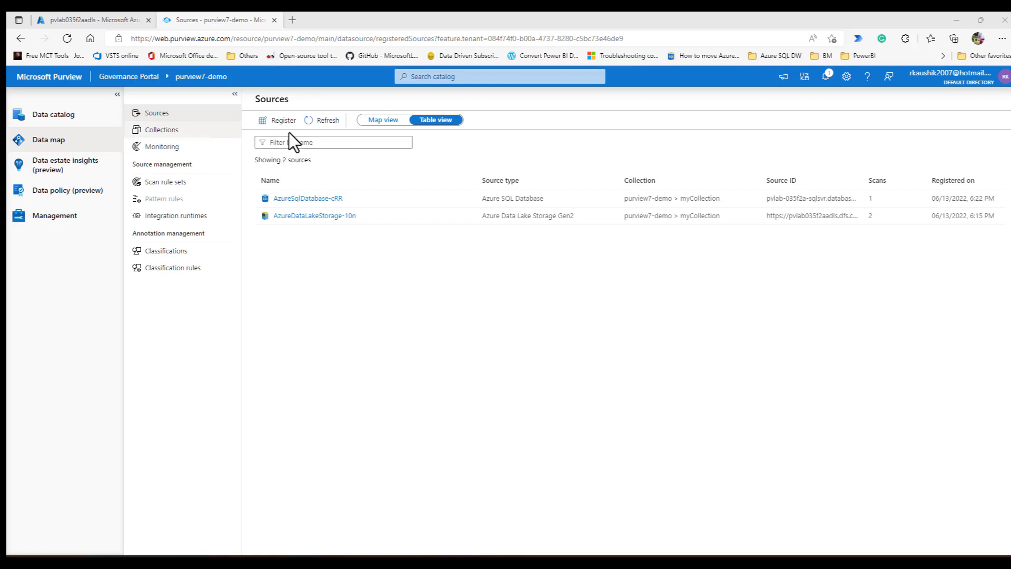
- Start a new scan of the AzureDataLakeStorage source in myCollection, keeping the default connection settings and scoping it to only the raw/Twitter folder
left_click(372, 122)
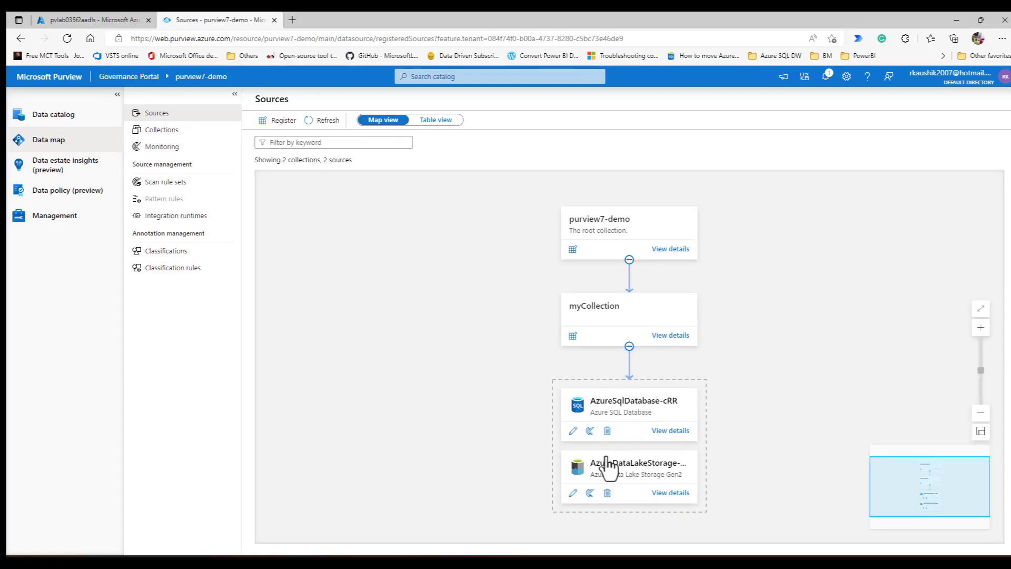
left_click(591, 491)
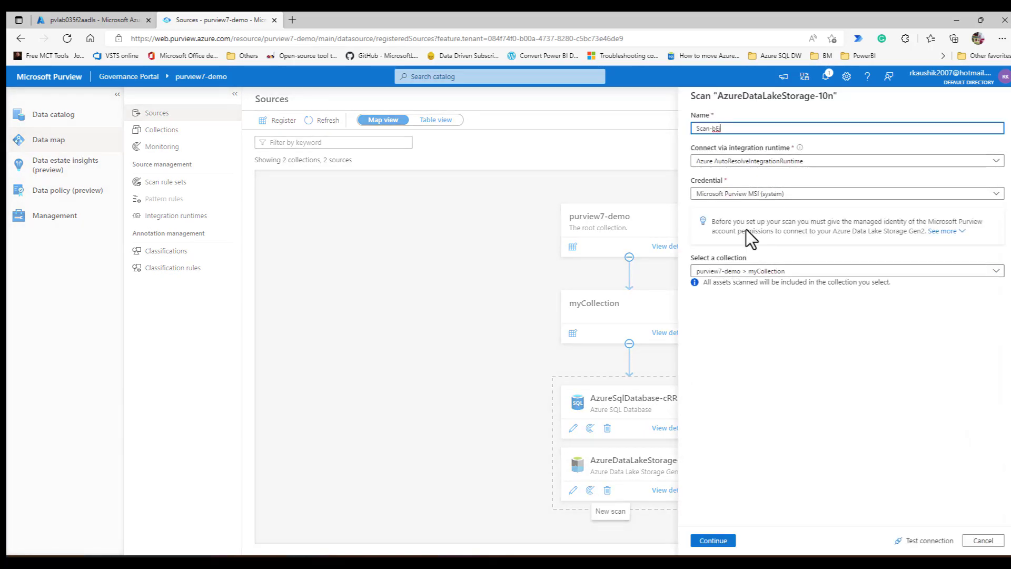
left_click(728, 543)
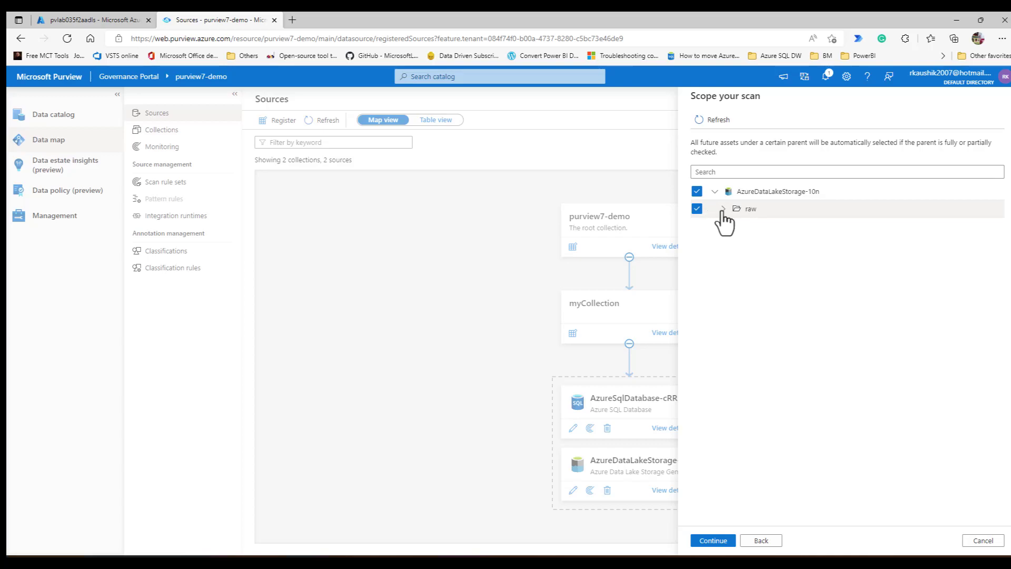
left_click(723, 211)
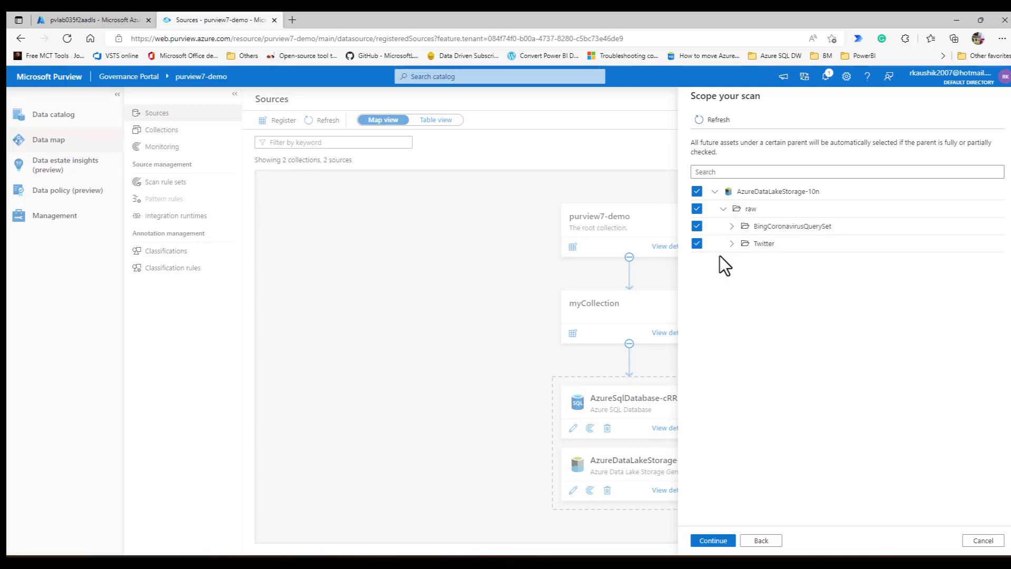
left_click(697, 193)
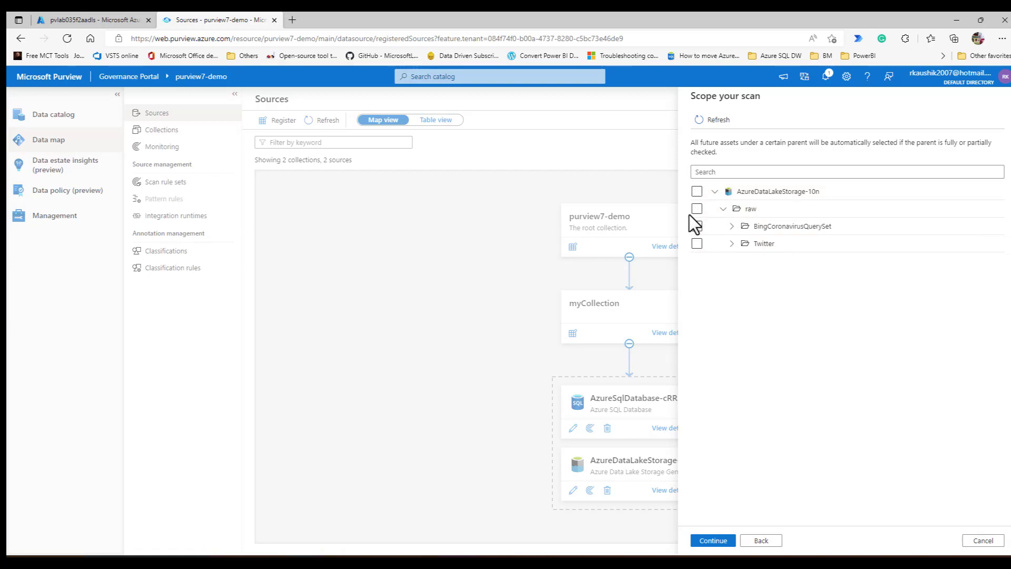
left_click(697, 243)
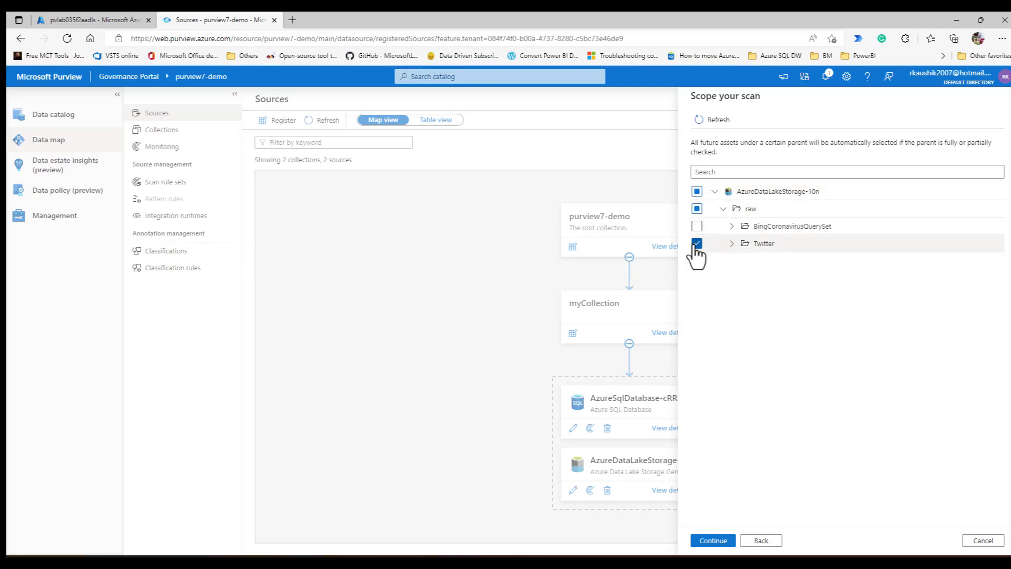
left_click(707, 538)
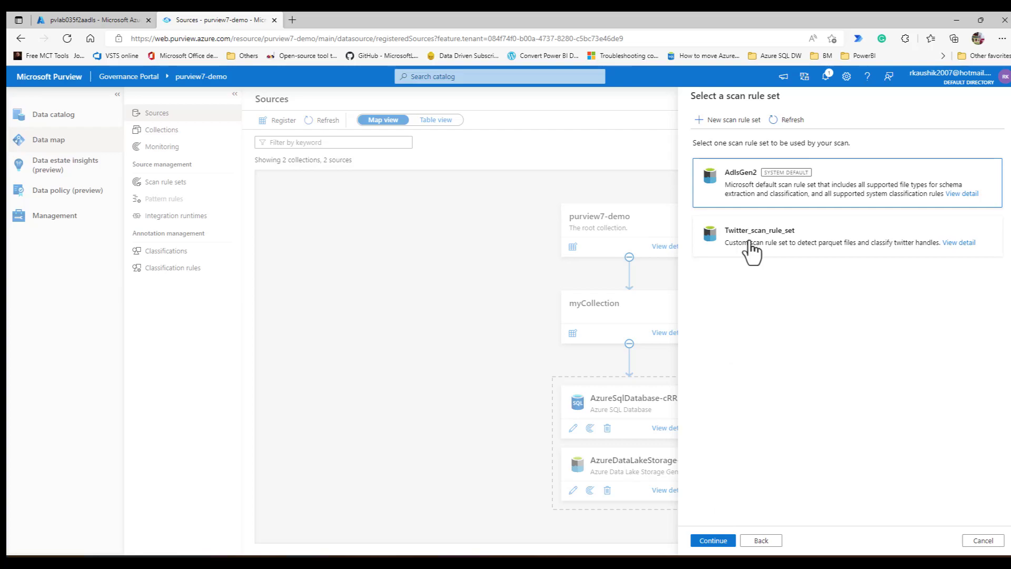
- Apply Twitter_scan_rule_set with a one-time trigger, save and run the scan, and check its status in the data lake source's details
left_click(759, 247)
left_click(716, 539)
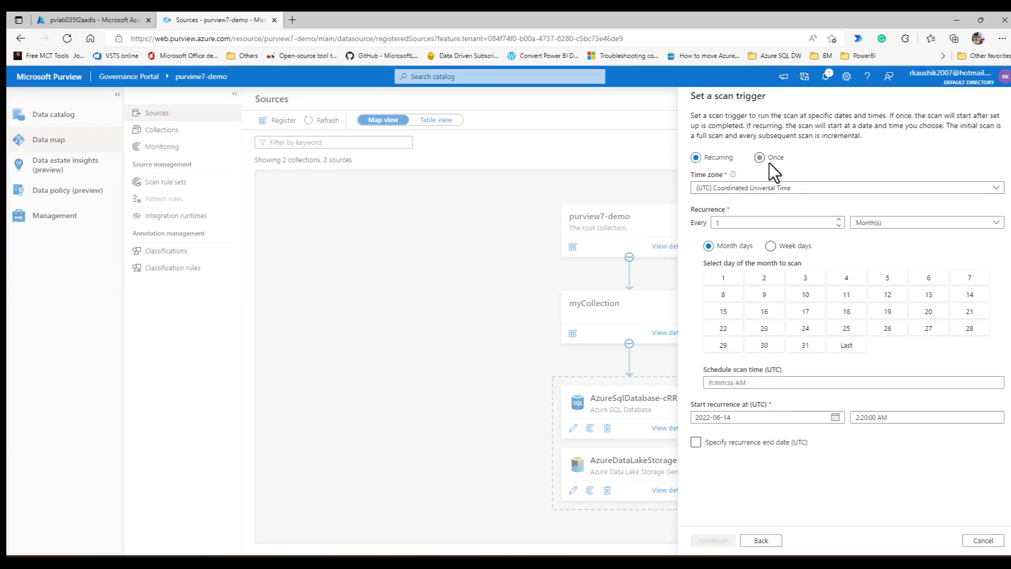
left_click(768, 159)
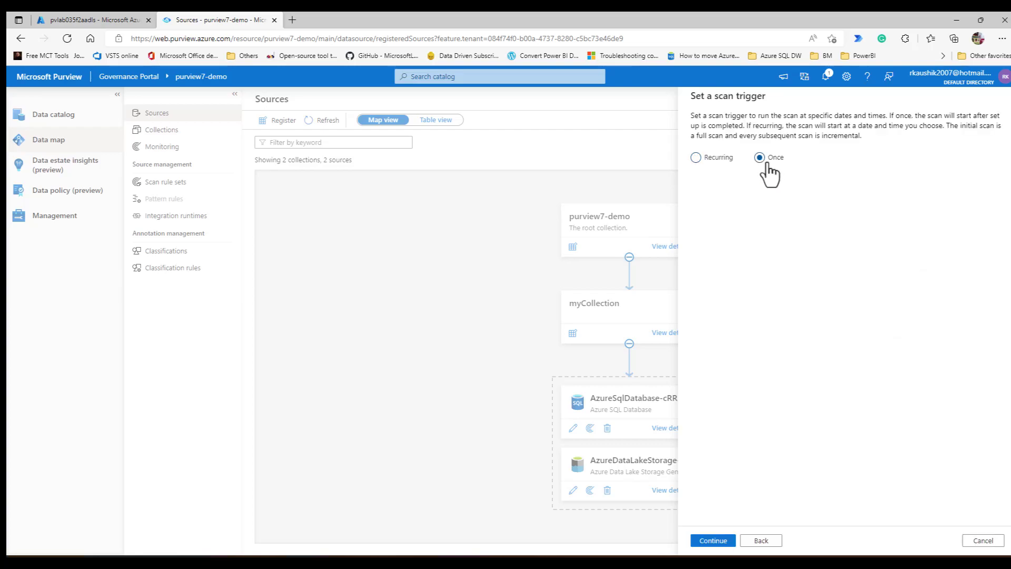
left_click(711, 540)
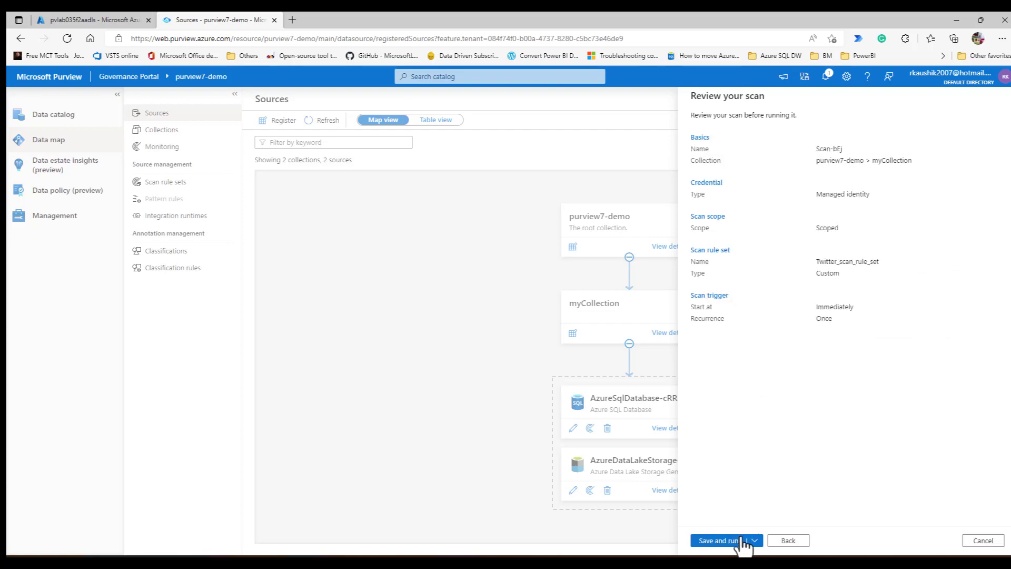
left_click(720, 541)
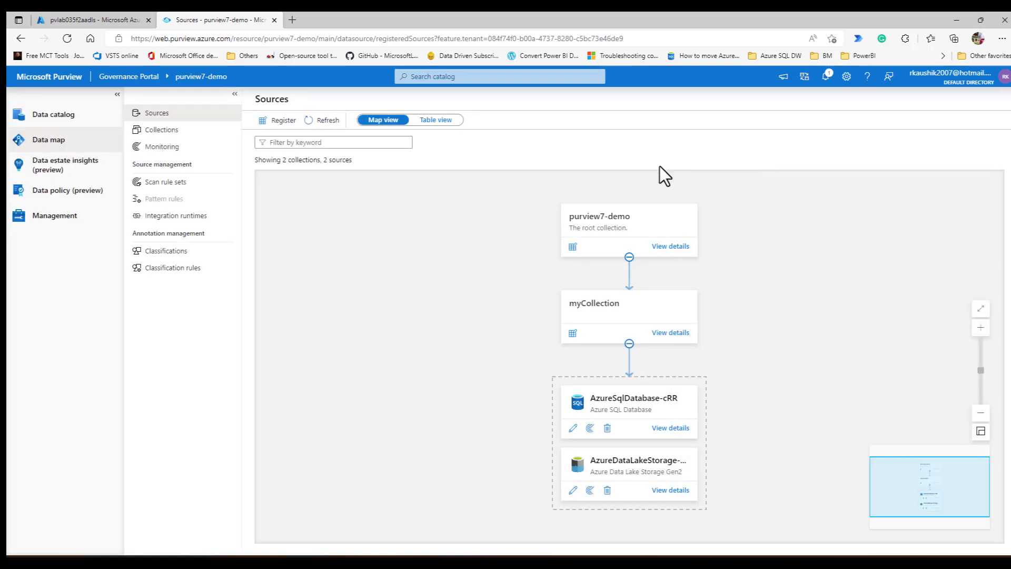
left_click(686, 493)
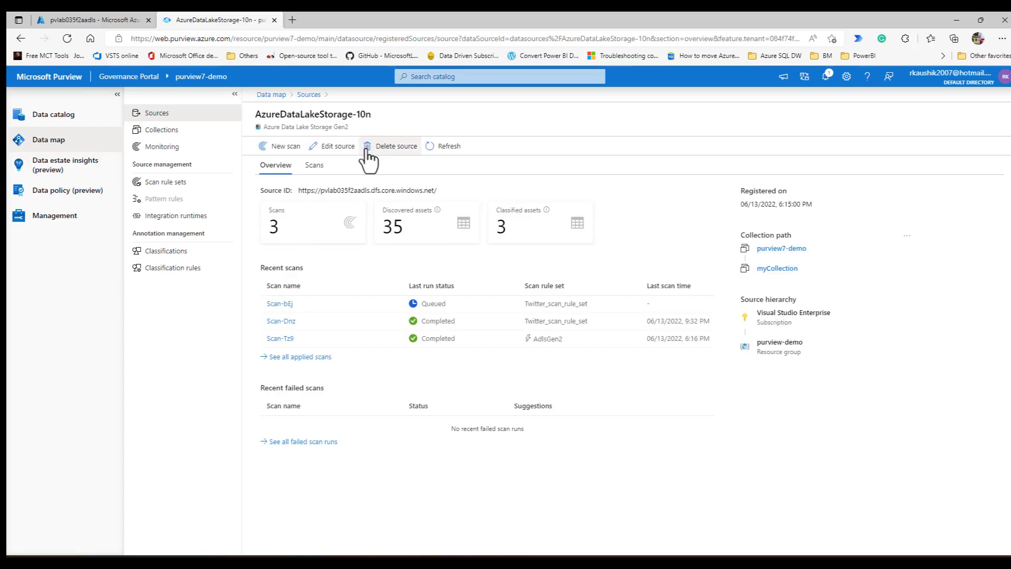
left_click(443, 146)
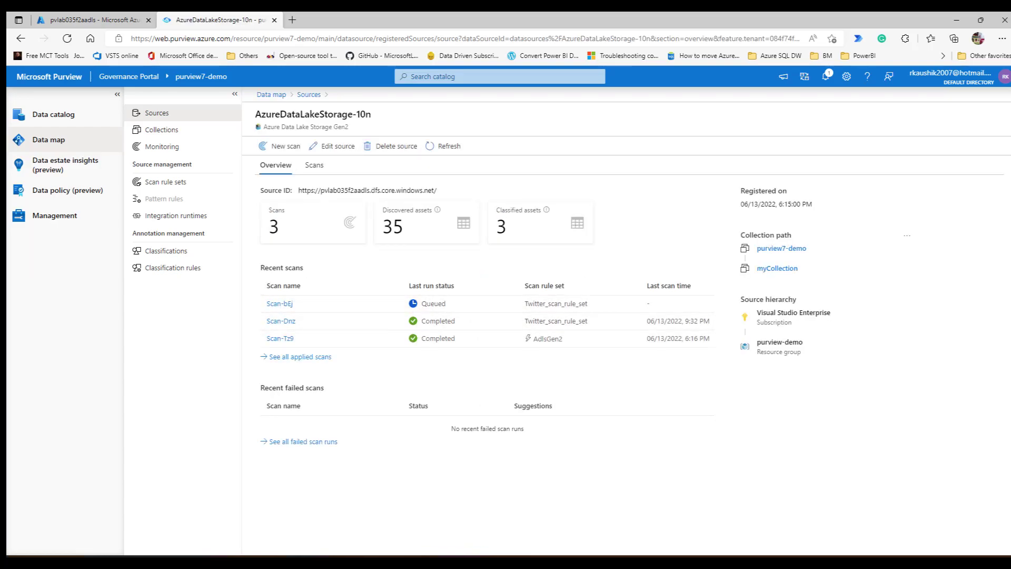
- Browse myCollection's assets in the data catalog, filter them by the Twitter Handle classification, and open twitter_handles.parquet
left_click(53, 114)
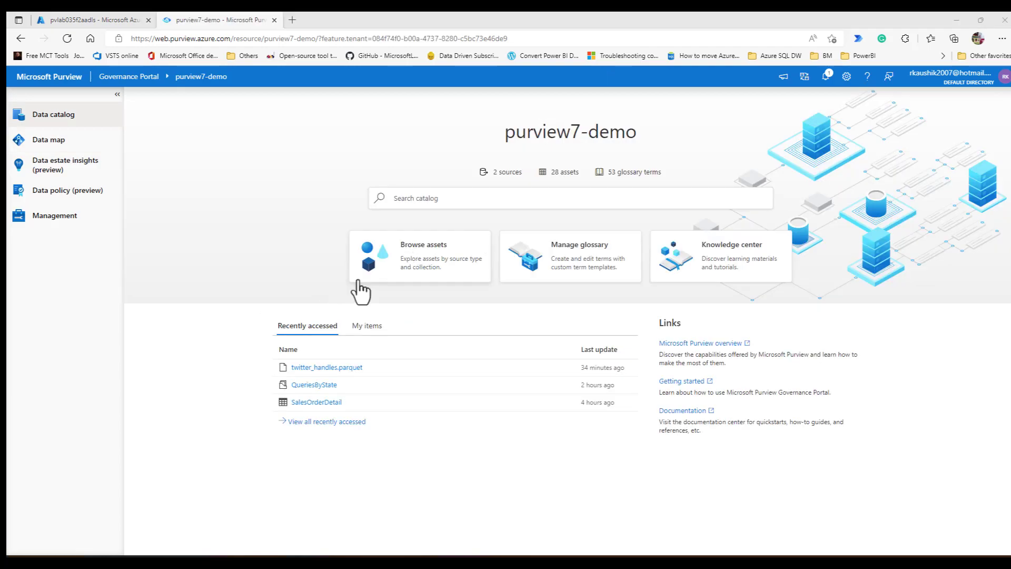
left_click(410, 265)
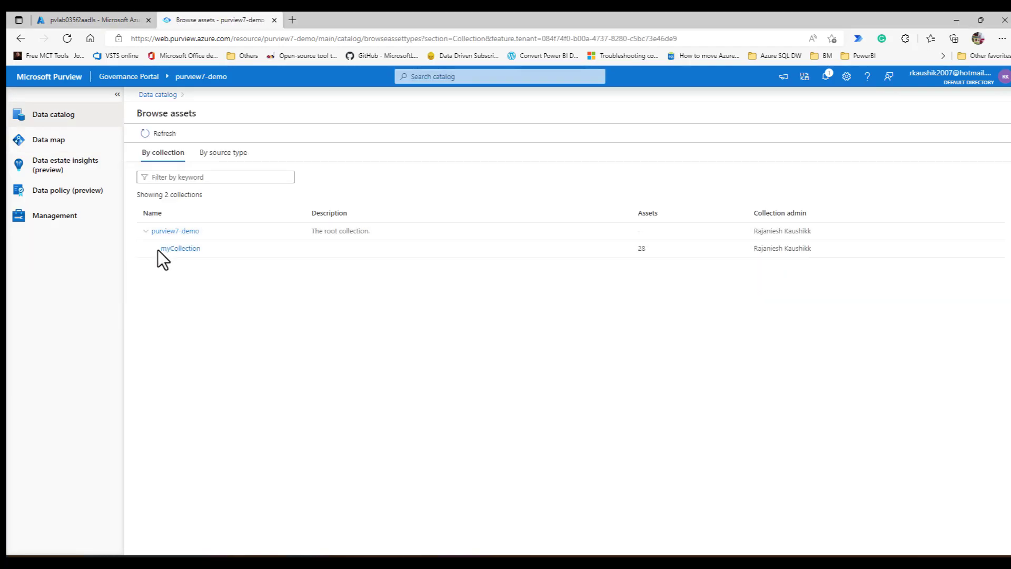
left_click(175, 248)
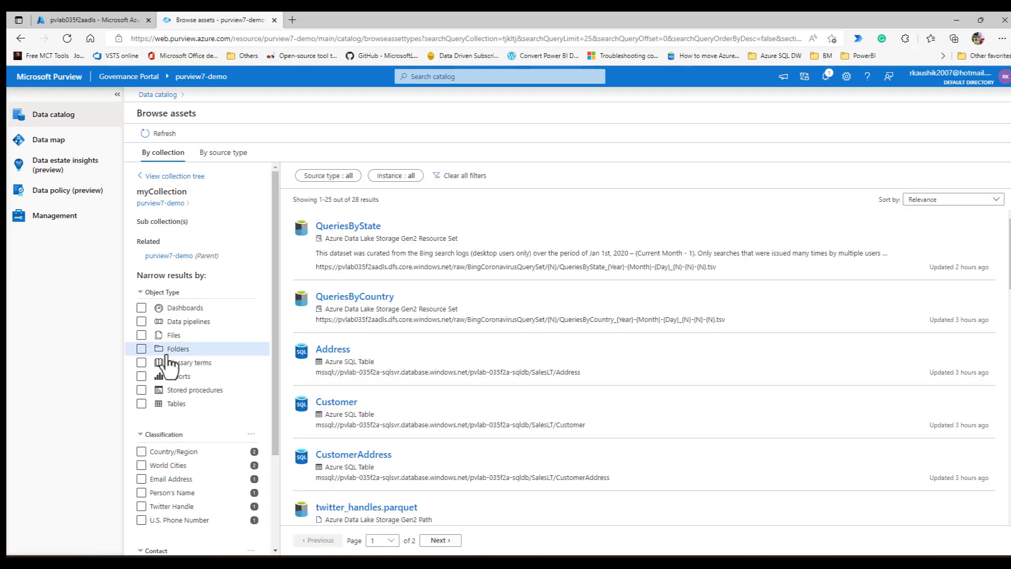
left_click(144, 507)
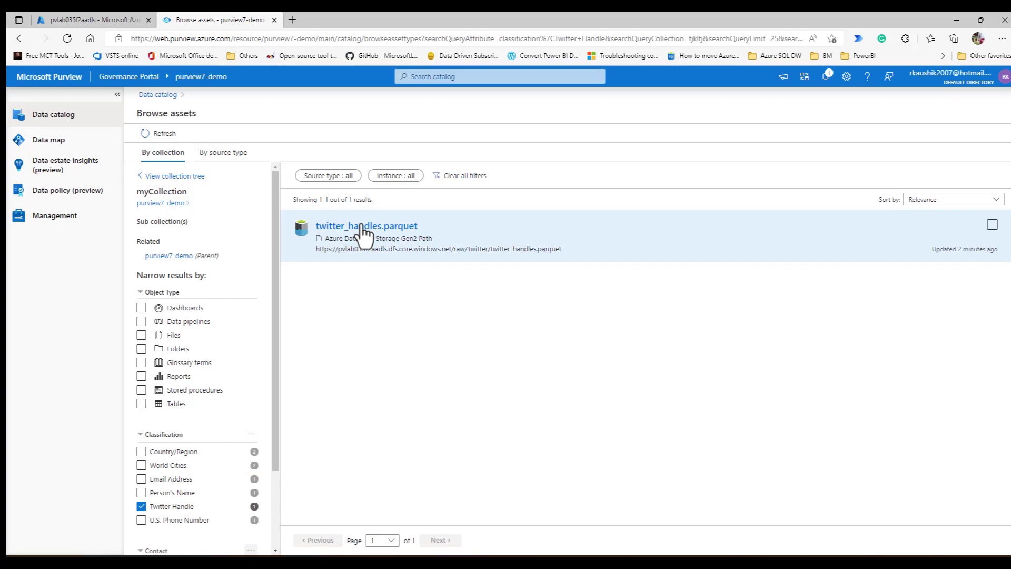
left_click(363, 226)
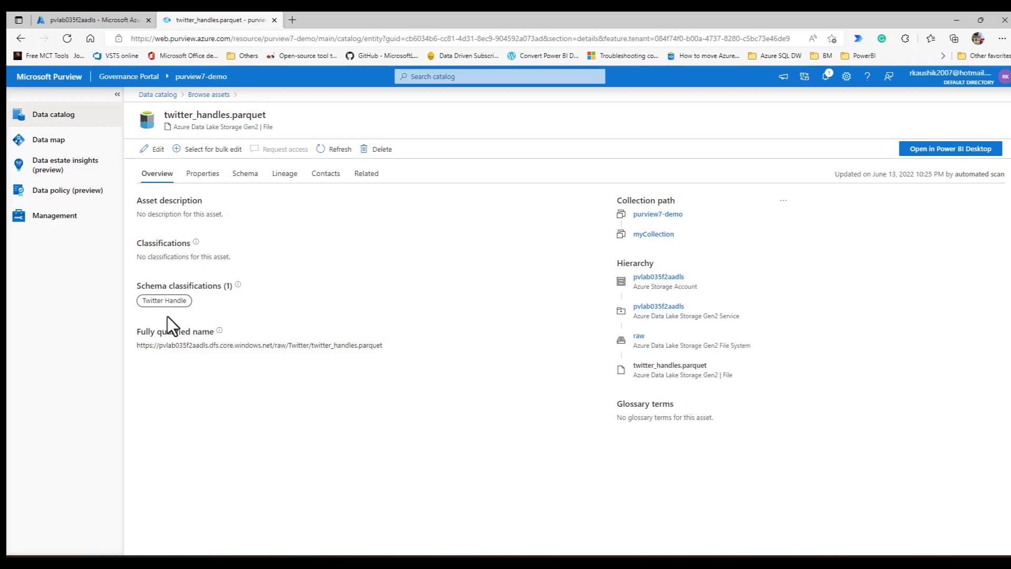
- Examine the schema classifications of twitter_handles.parquet and the classification assigned to its Account name column
left_click_drag(155, 286, 211, 278)
left_click(143, 288)
left_click_drag(144, 289, 208, 285)
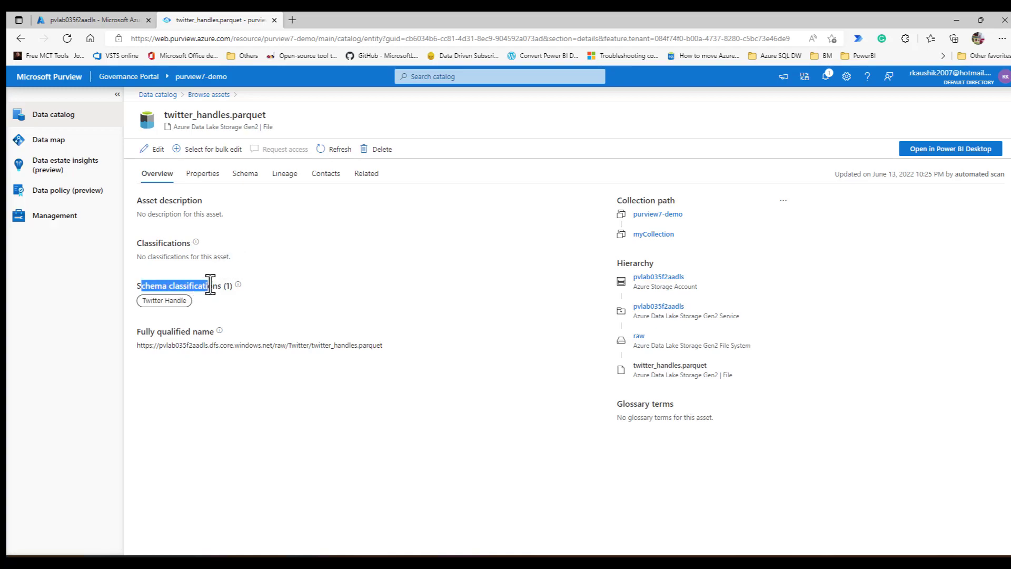
left_click(241, 177)
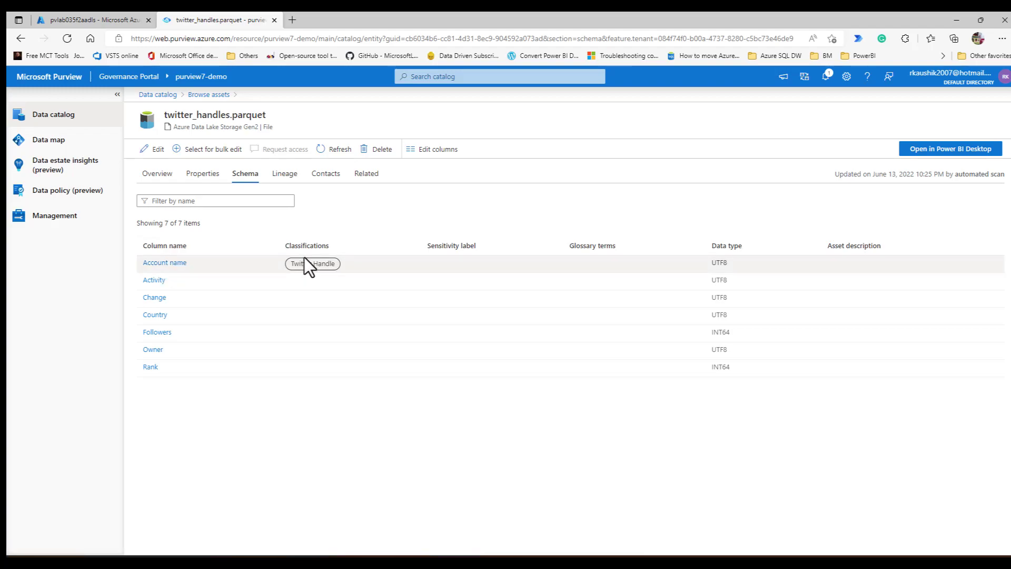
mouse_move(297, 265)
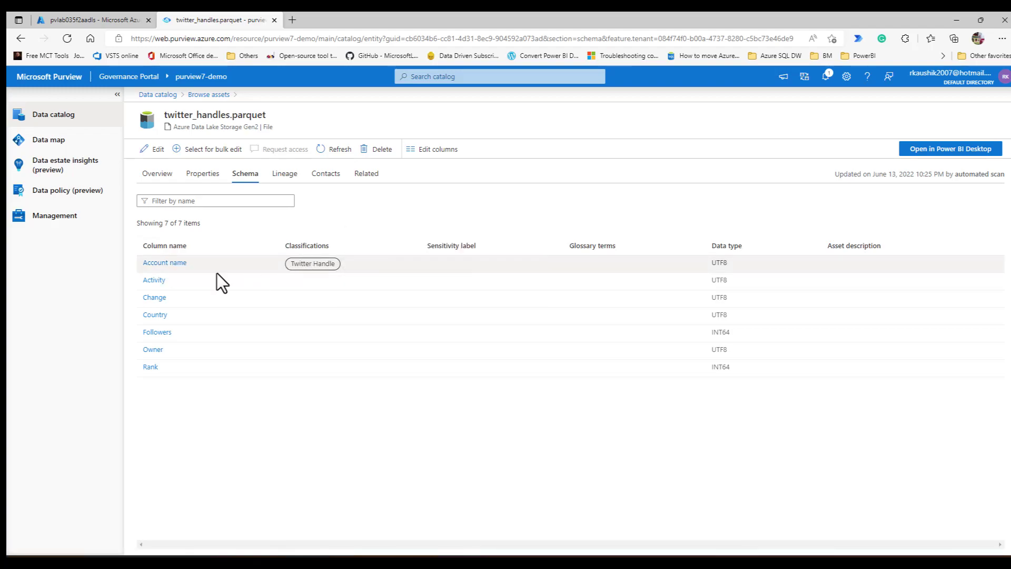
left_click(167, 265)
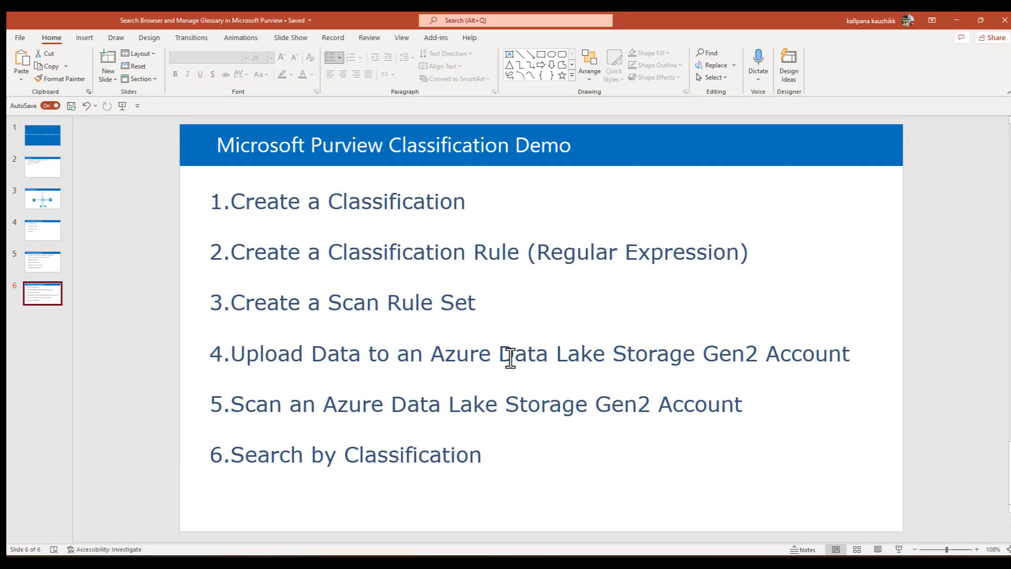
- Switch to PowerPoint and present the Microsoft Purview Classification Demo slide as a slide show
left_click(896, 548)
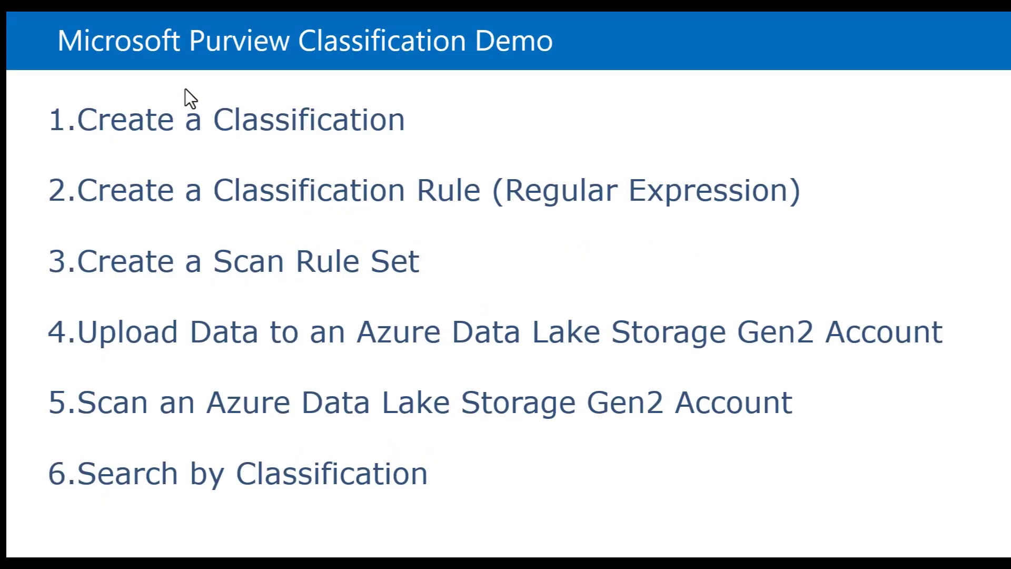